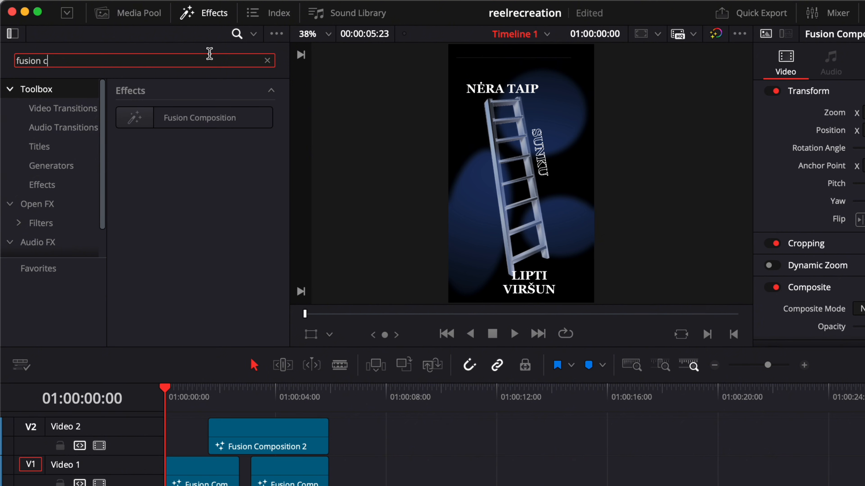
Add a Fusion Composition clip to the Video 1 track beyond the existing clips and delete it again
drag(189, 119, 395, 477)
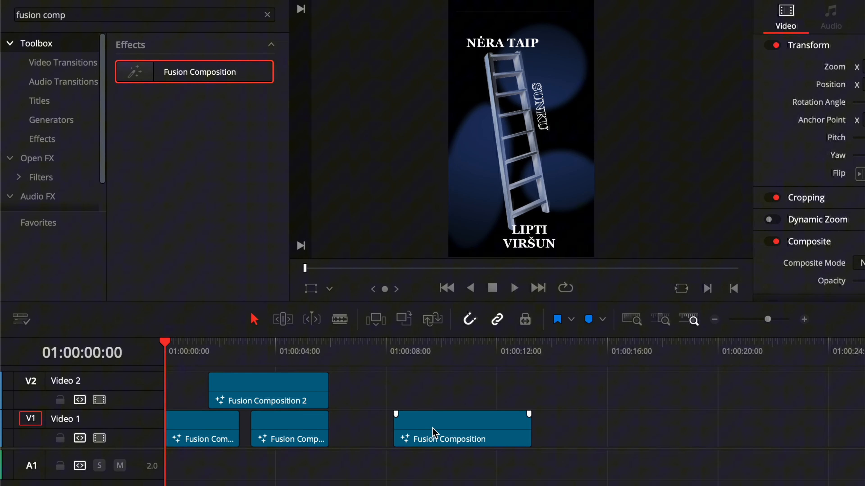
click(434, 431)
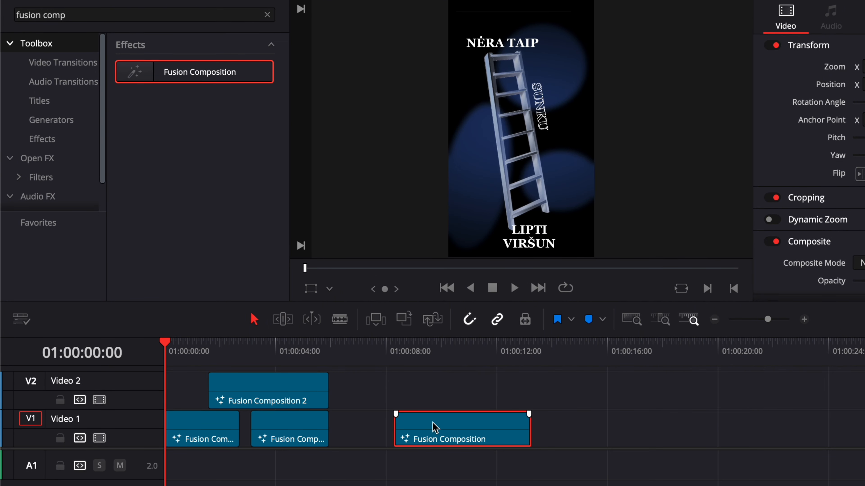
right_click(435, 426)
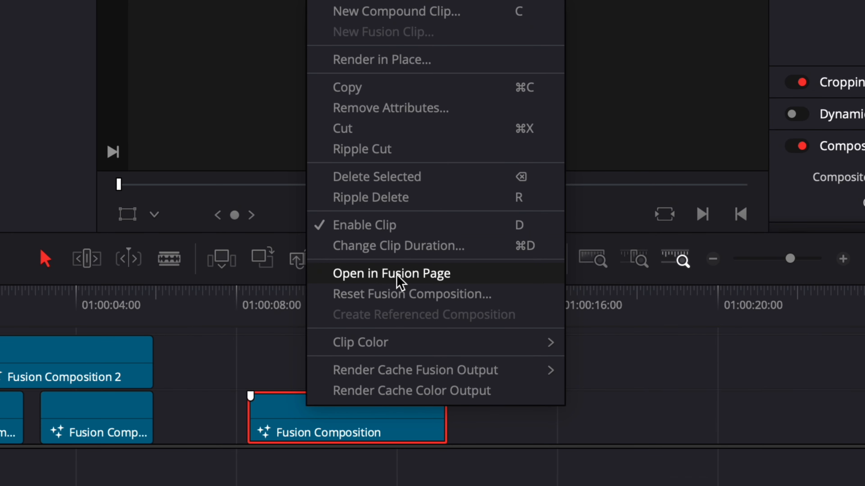
click(282, 413)
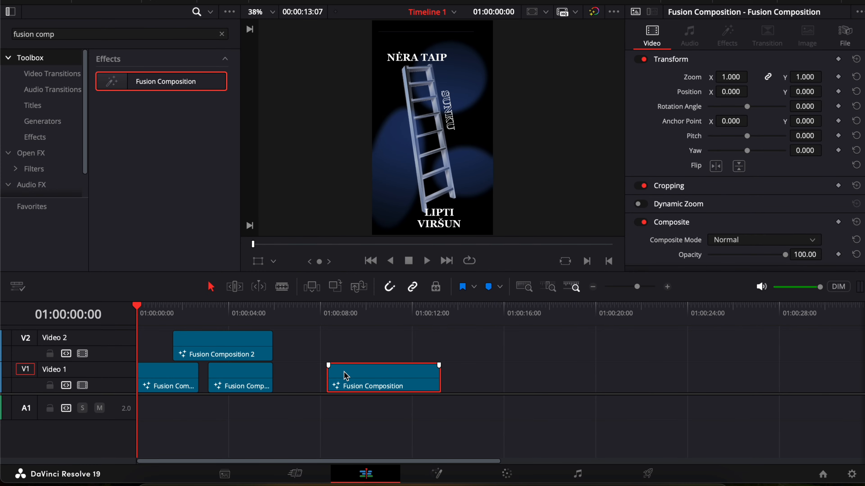
key(Delete)
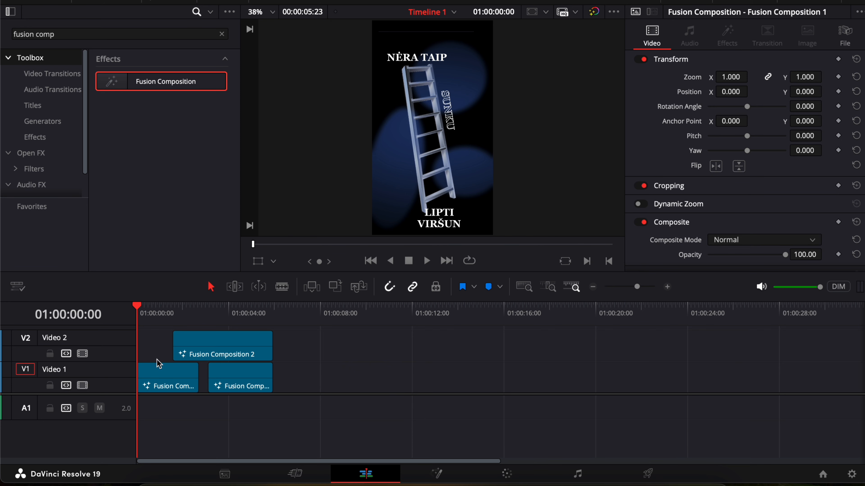
Play the timeline from its start to preview the whole animation
drag(169, 320, 135, 309)
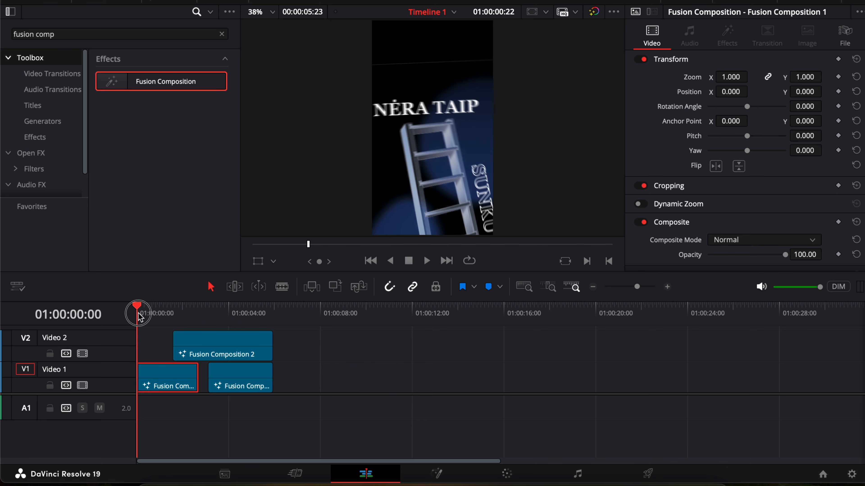
key(space)
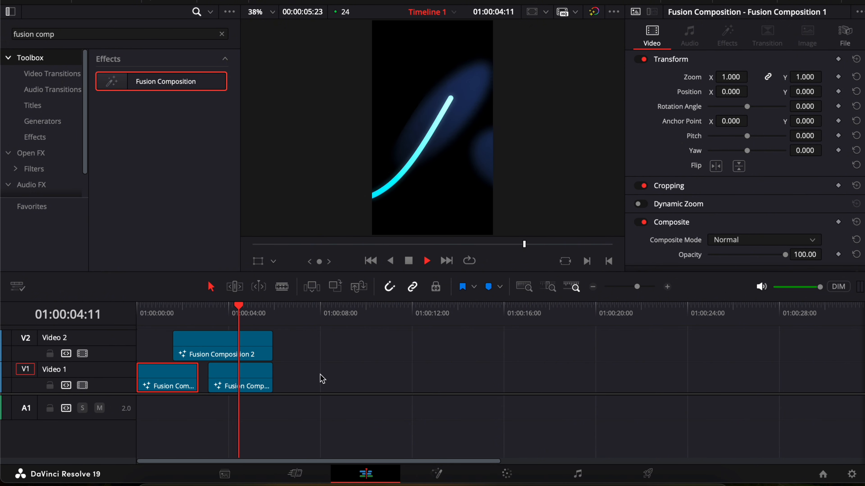
key(space)
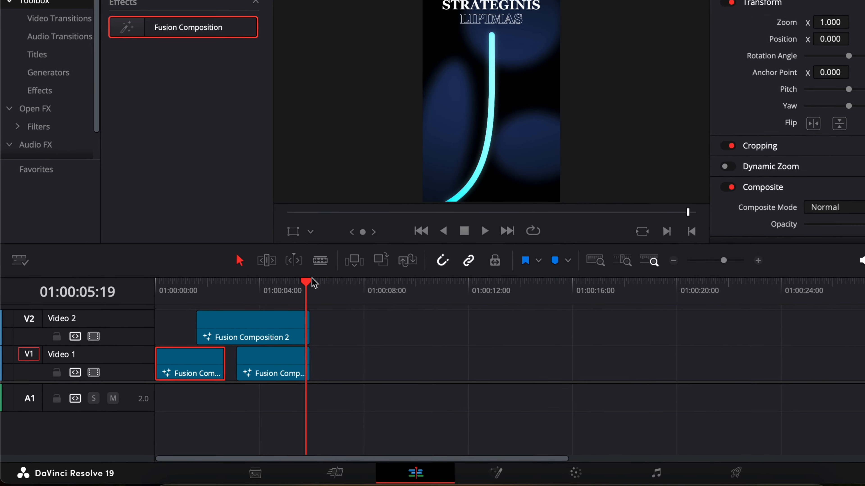
Open the first Fusion composition clip on Video 1 in the Fusion page
drag(269, 306, 163, 364)
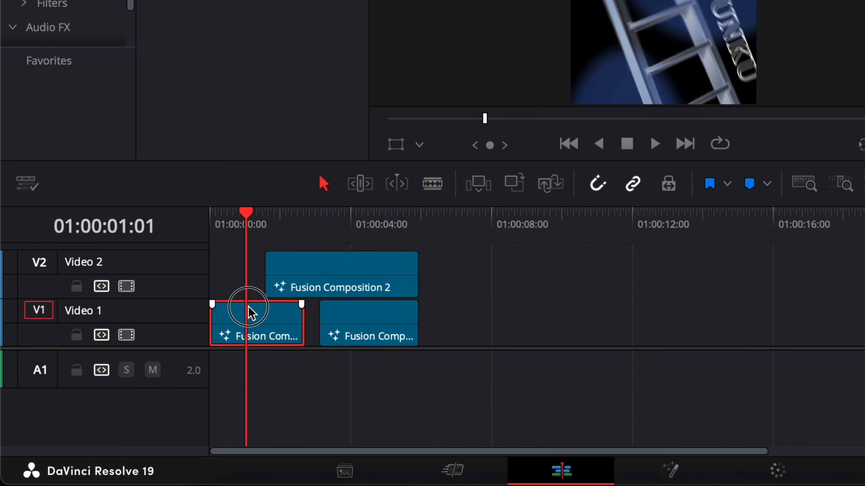
right_click(252, 314)
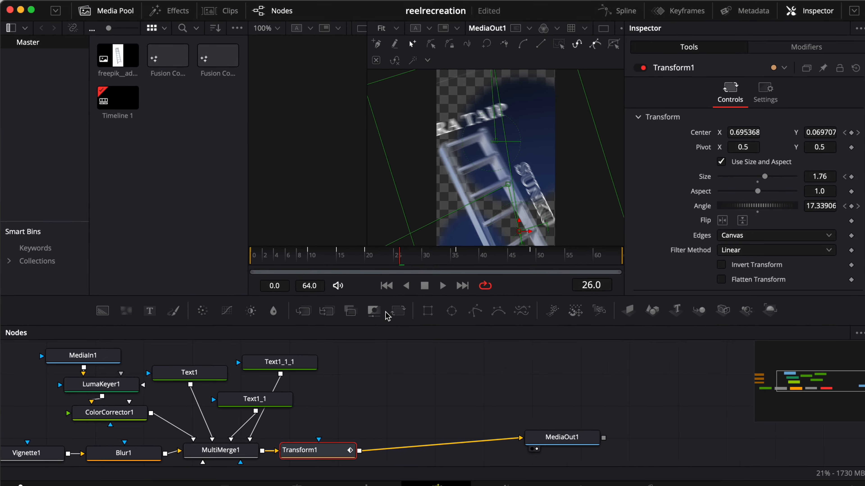
click(453, 387)
Rearrange the three text nodes above MultiMerge1 so their connection lines do not cross, and return the playhead to frame 0
scroll(453, 386, left, 6)
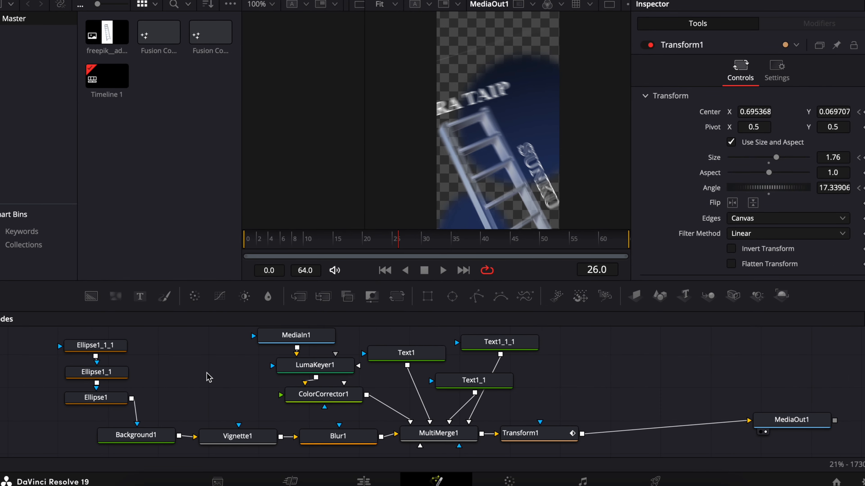
scroll(207, 372, right, 2)
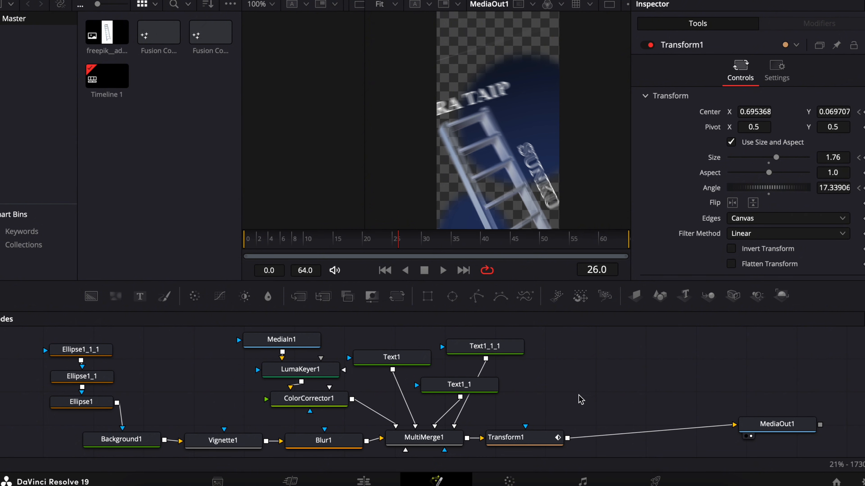
drag(501, 351, 557, 358)
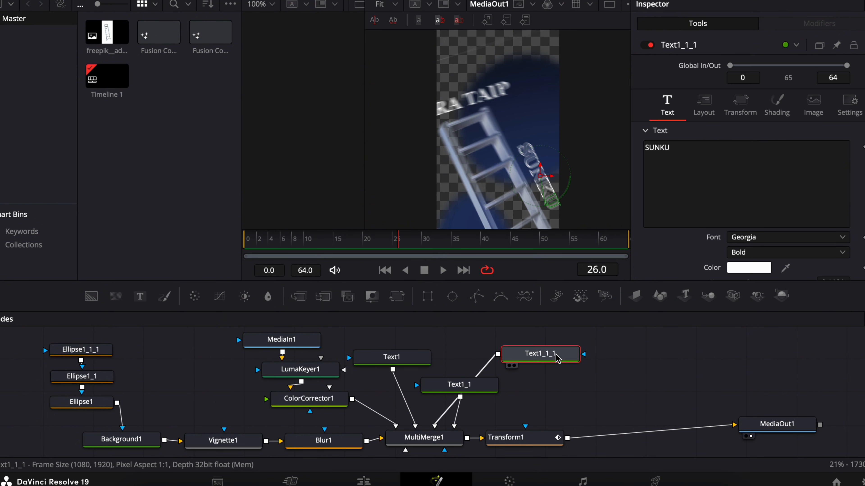
mouse_move(480, 386)
mouse_down()
mouse_move(495, 393)
mouse_move(464, 386)
mouse_up()
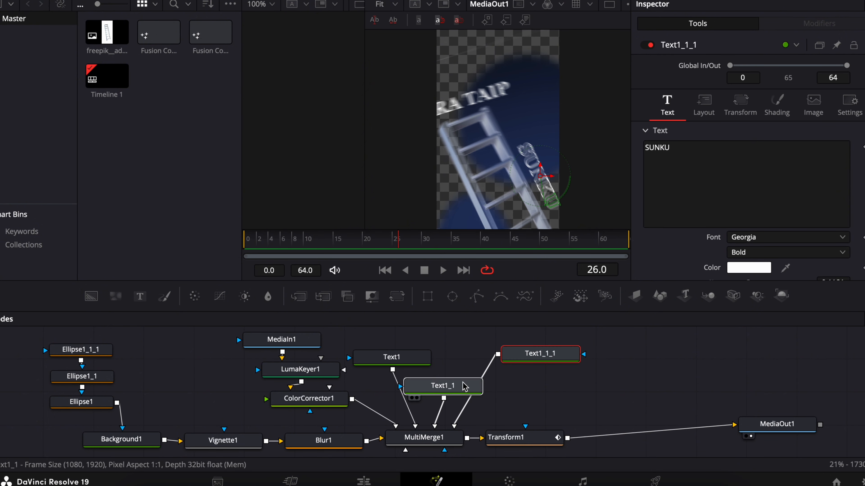
drag(414, 364, 448, 333)
drag(521, 353, 506, 356)
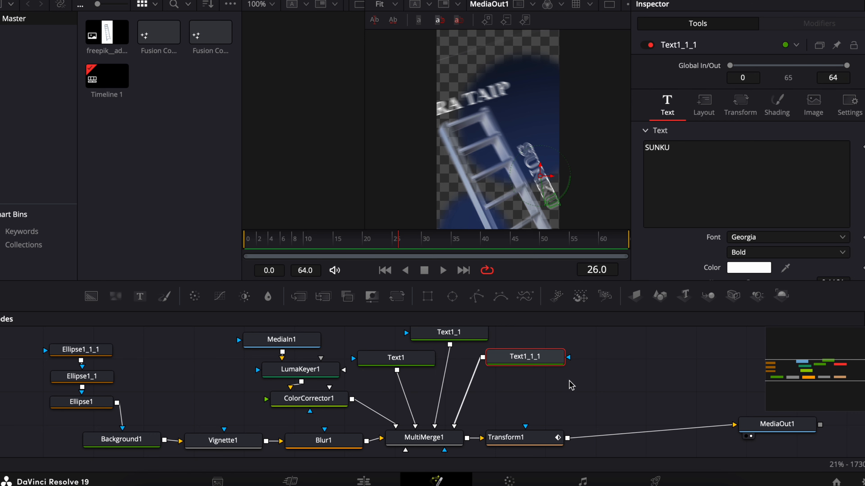
click(569, 381)
scroll(277, 389, left, 1)
drag(309, 241, 242, 240)
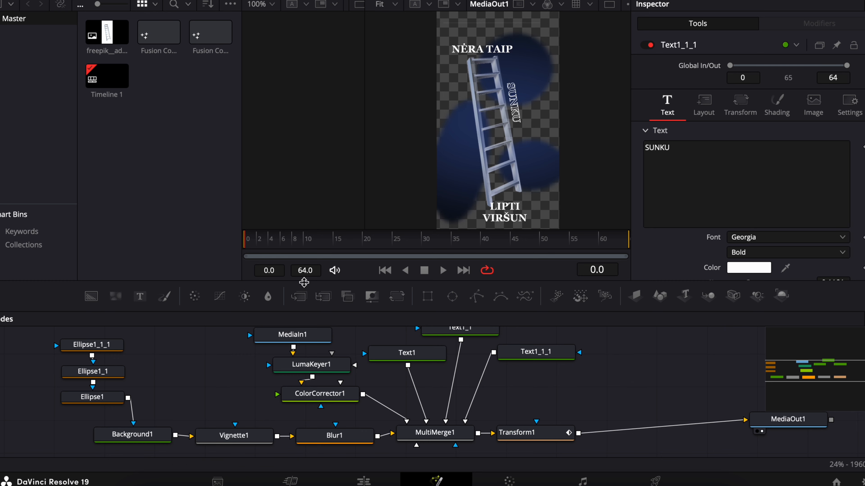
Disconnect the Ellipse1 mask from Background1 to view the unmasked background, and reconnect it
click(153, 433)
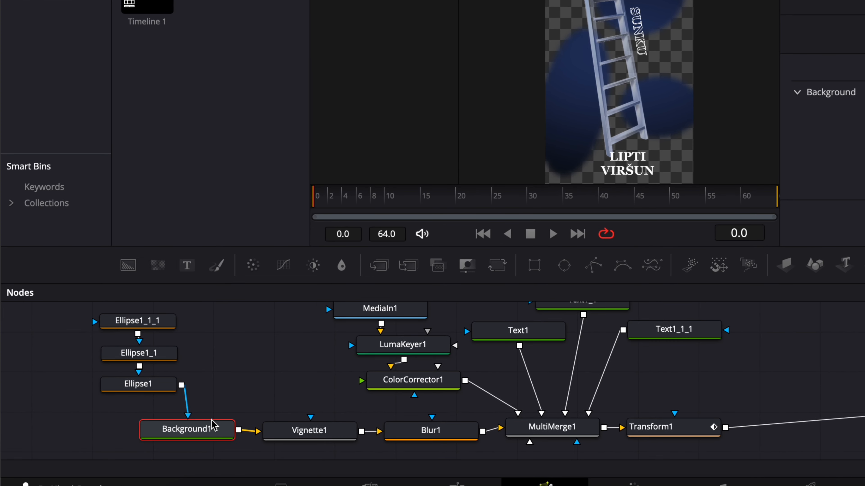
drag(183, 397, 193, 386)
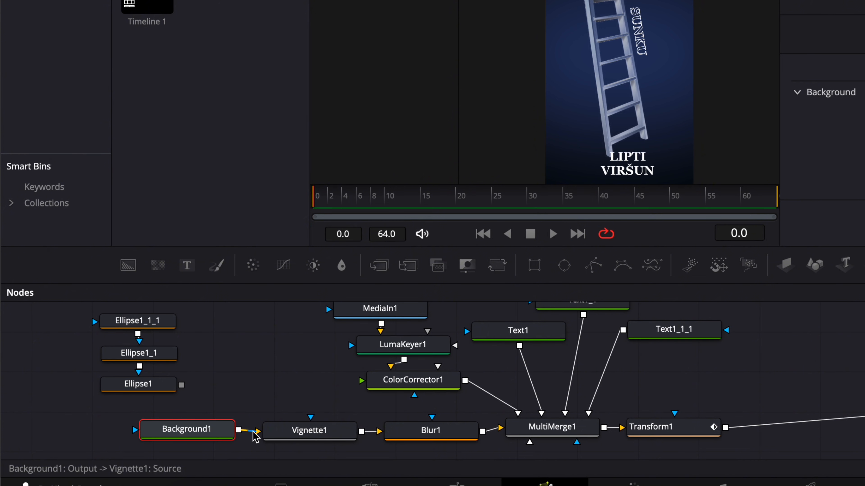
scroll(257, 443, down, 3)
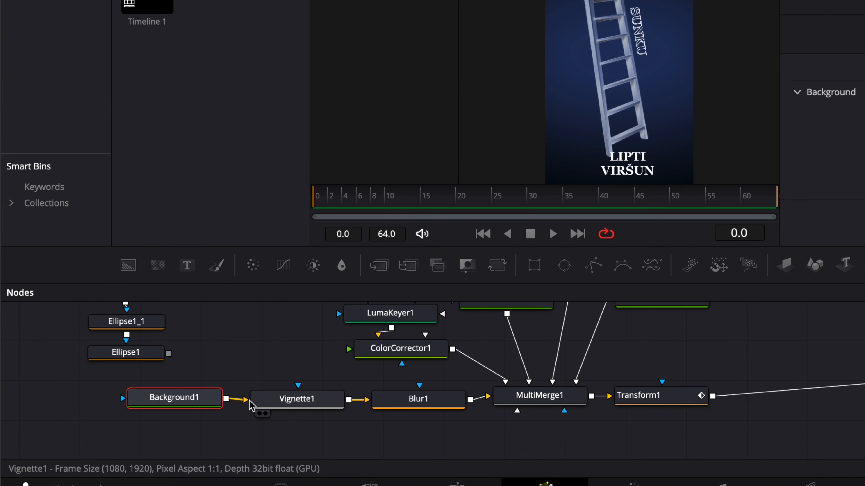
scroll(224, 409, up, 3)
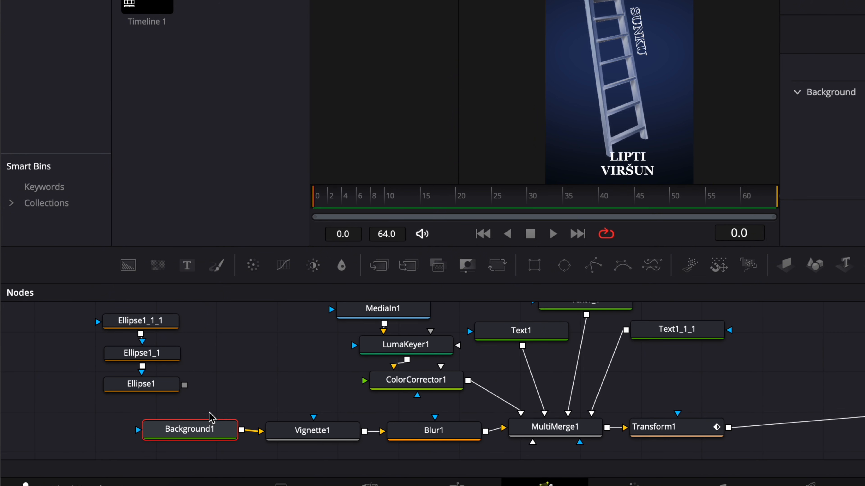
drag(187, 386, 176, 427)
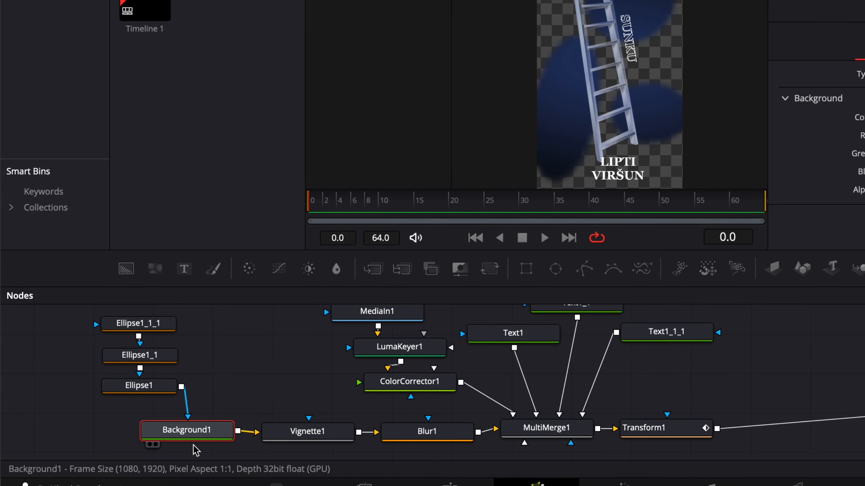
Move the MediaOut1 node closer to Transform1
click(775, 432)
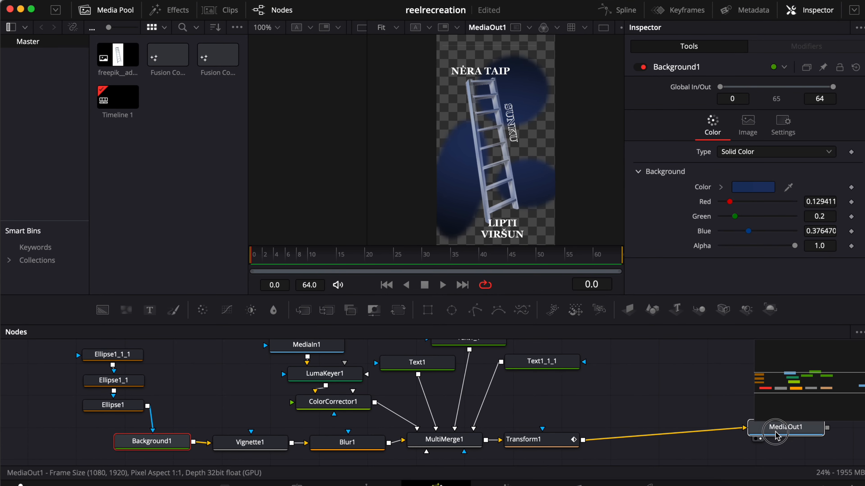
drag(775, 435, 735, 444)
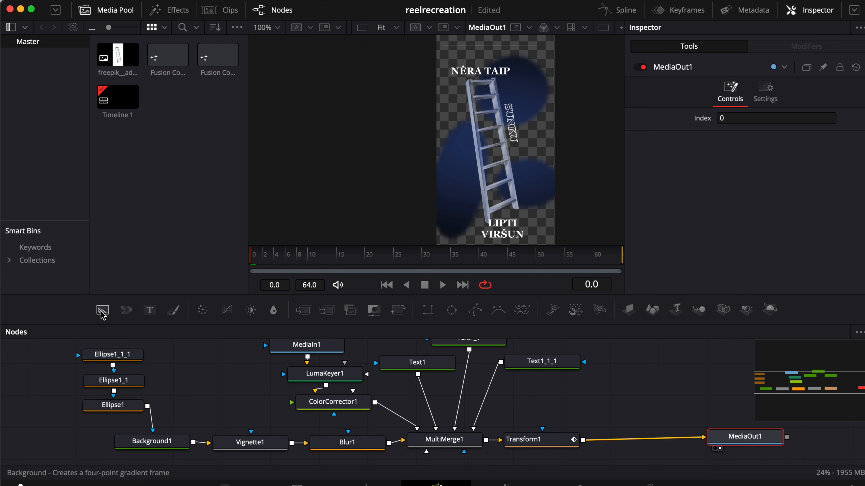
Add a second Background node beside the ellipse masks and delete it again
drag(102, 311, 207, 387)
drag(129, 398, 129, 380)
drag(203, 389, 210, 390)
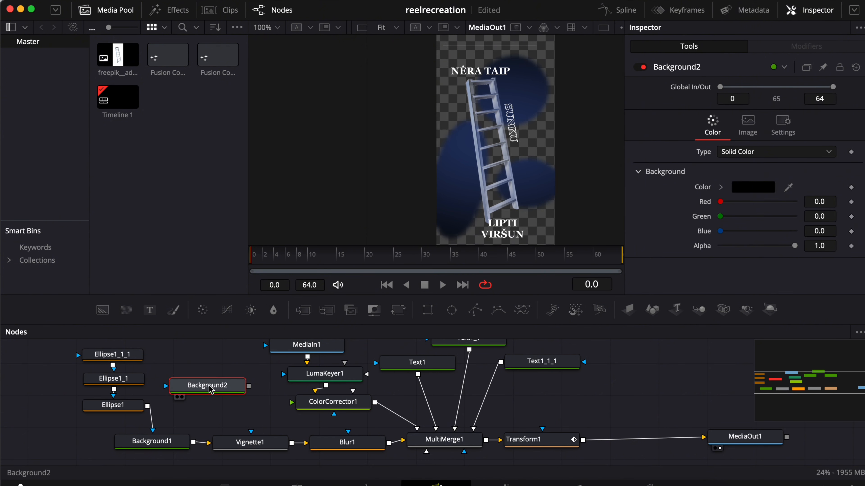
key(Delete)
Examine Background1's color settings and the position, size and angle settings of the three ellipse masks
scroll(164, 440, down, 1)
click(171, 434)
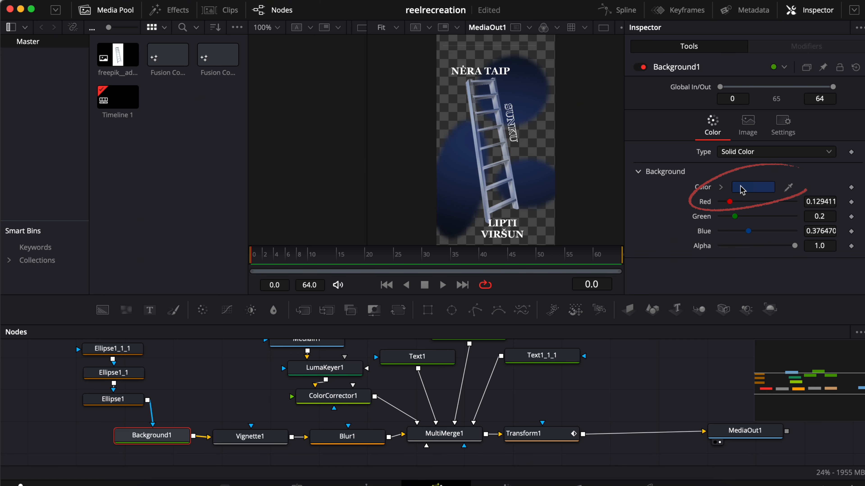
scroll(175, 404, up, 1)
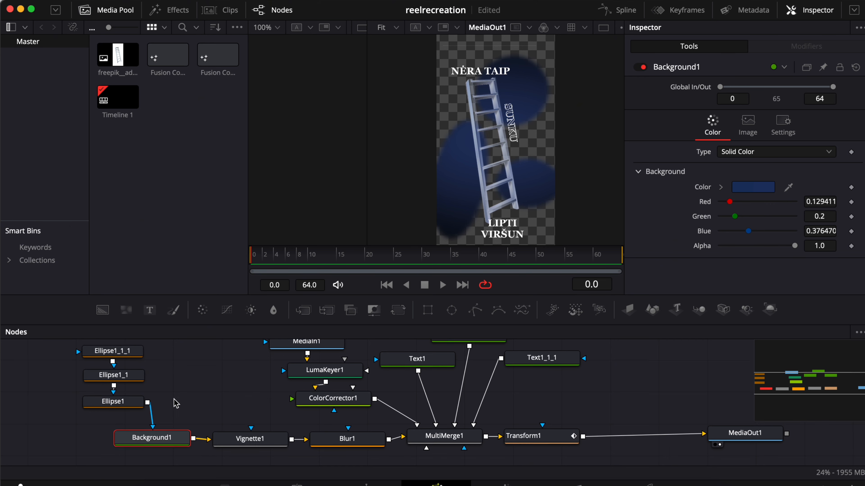
scroll(176, 403, up, 3)
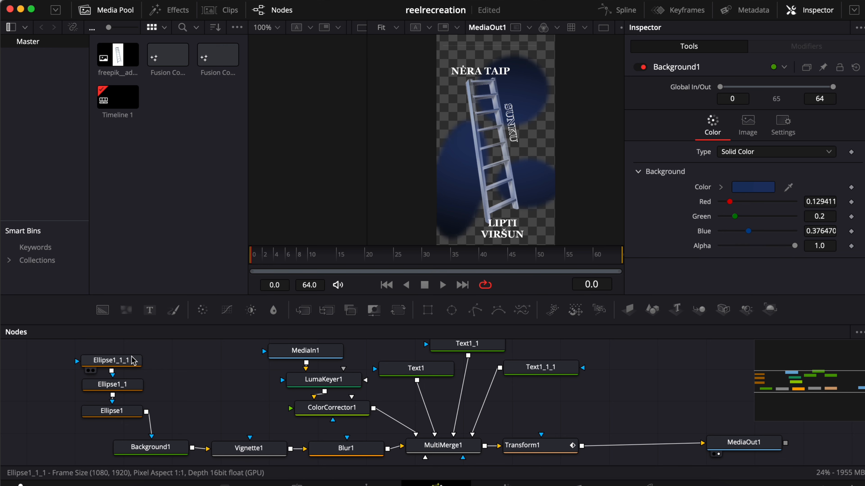
click(112, 361)
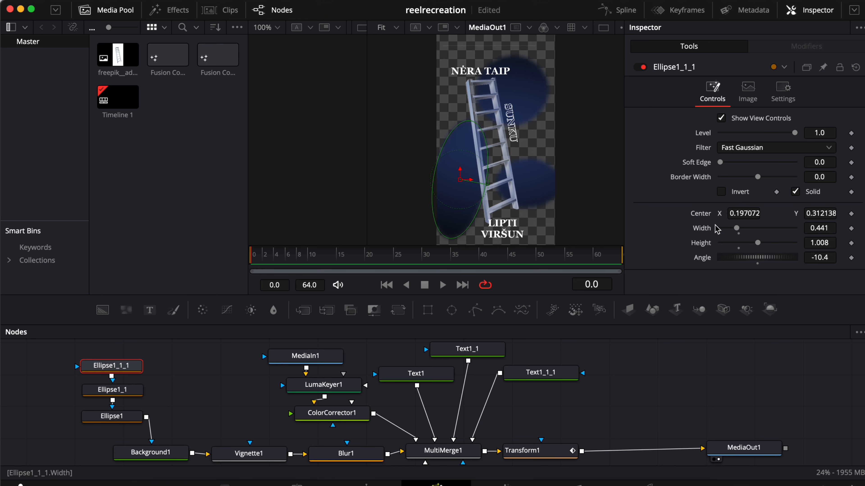
mouse_move(758, 243)
mouse_down()
mouse_move(729, 251)
mouse_move(756, 253)
mouse_up()
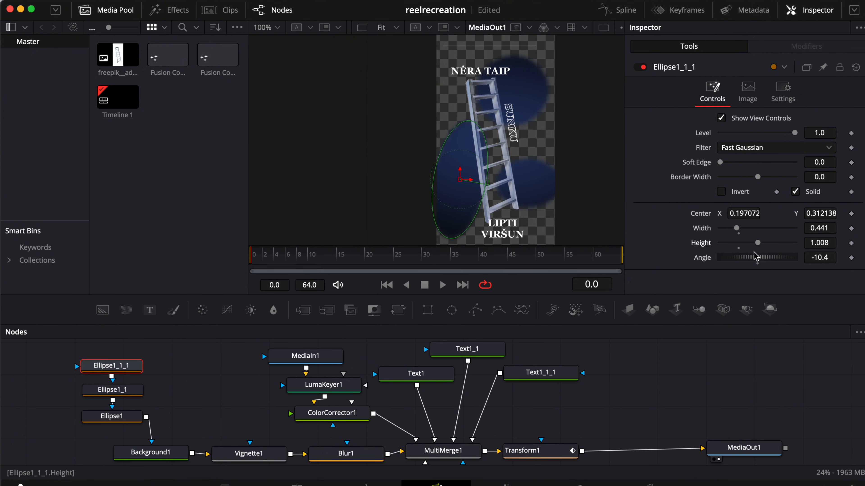
click(114, 389)
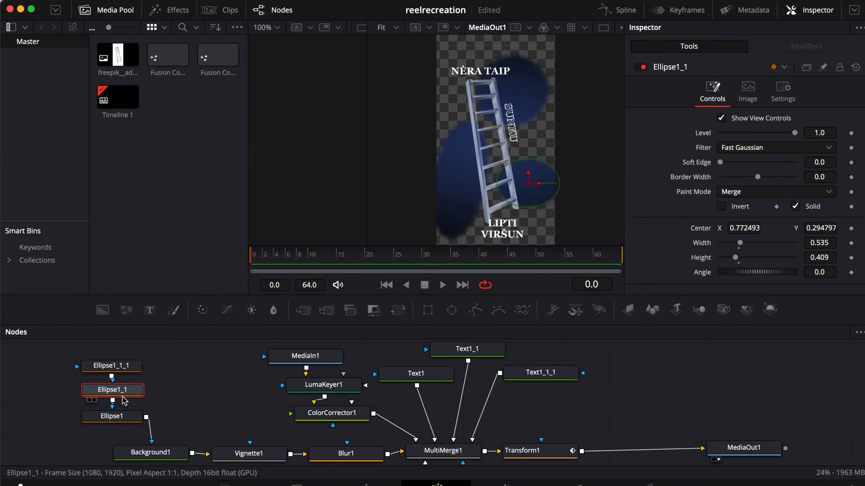
click(114, 416)
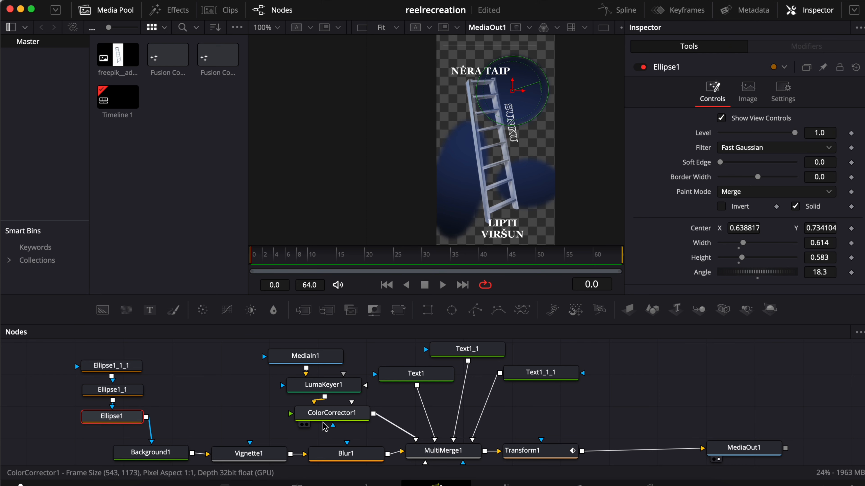
click(167, 456)
scroll(168, 456, down, 1)
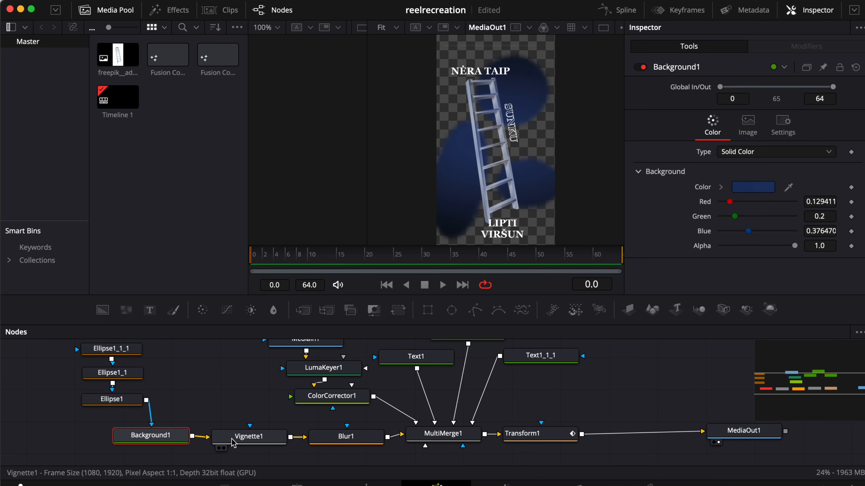
Pull the Vignette1 node out of the chain so that Background1 feeds directly into Blur1
click(252, 436)
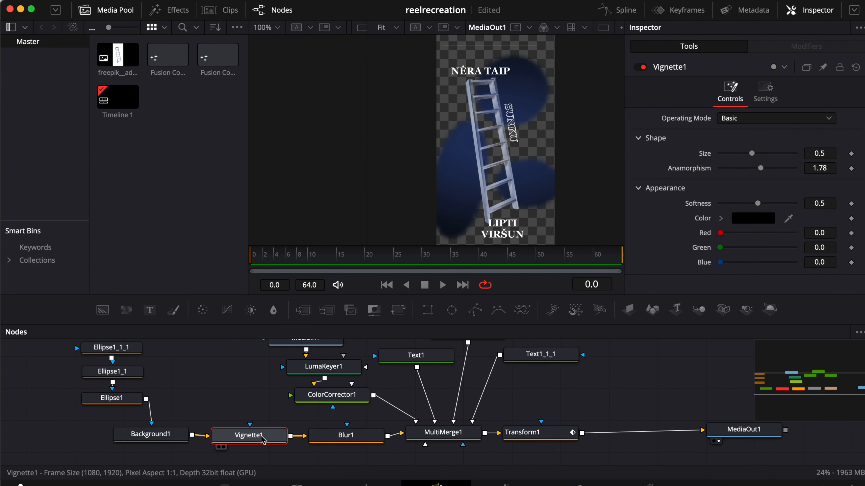
drag(261, 439, 262, 434)
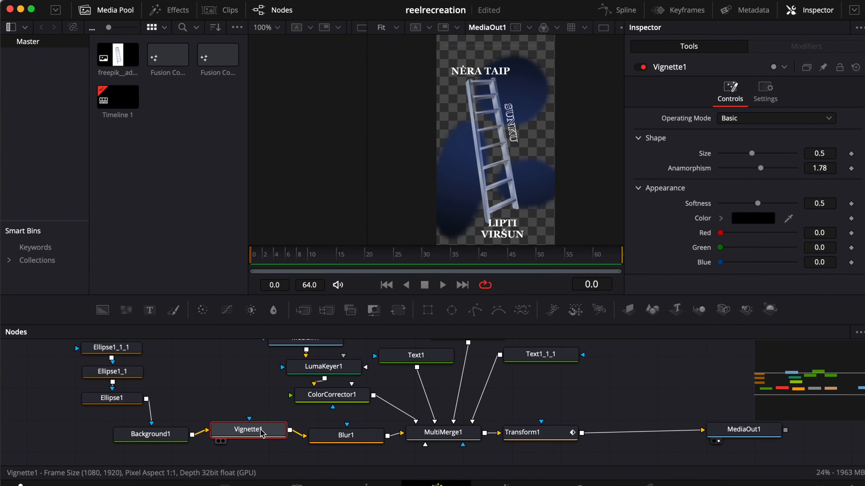
drag(257, 435, 246, 408)
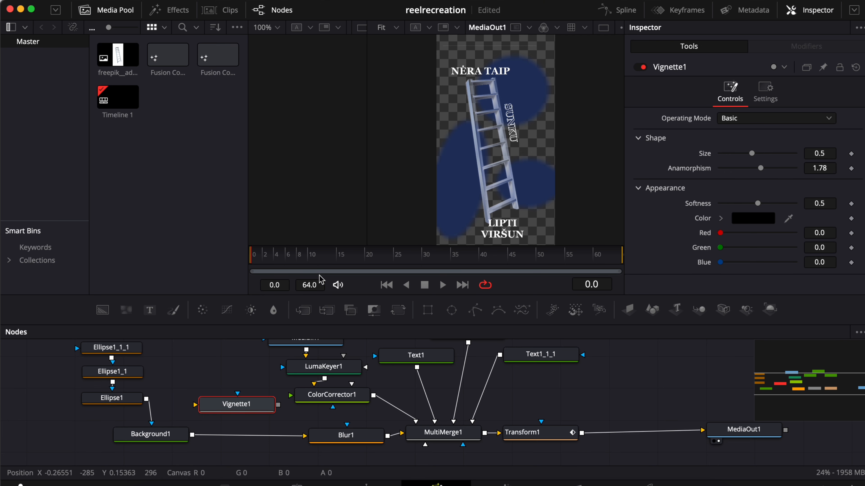
Reinsert the Vignette1 node into the chain between Background1 and Blur1
click(237, 405)
drag(237, 405, 249, 442)
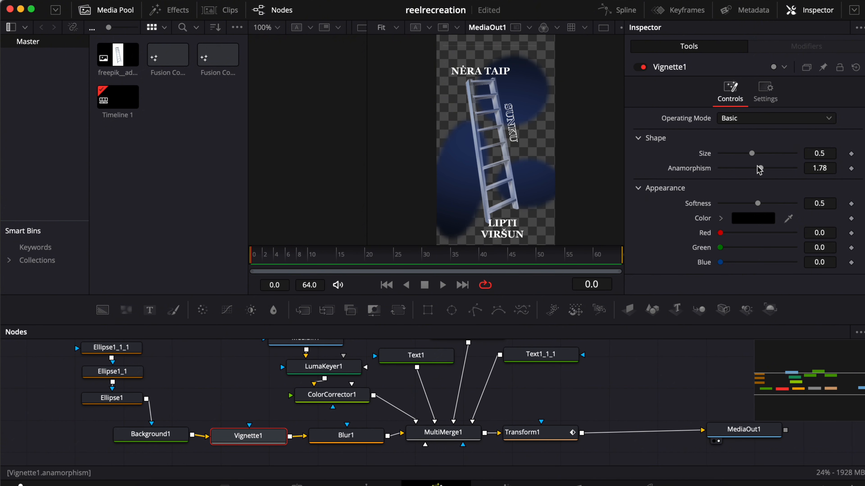
mouse_move(761, 170)
mouse_down()
mouse_move(733, 168)
mouse_move(770, 168)
mouse_move(760, 172)
mouse_up()
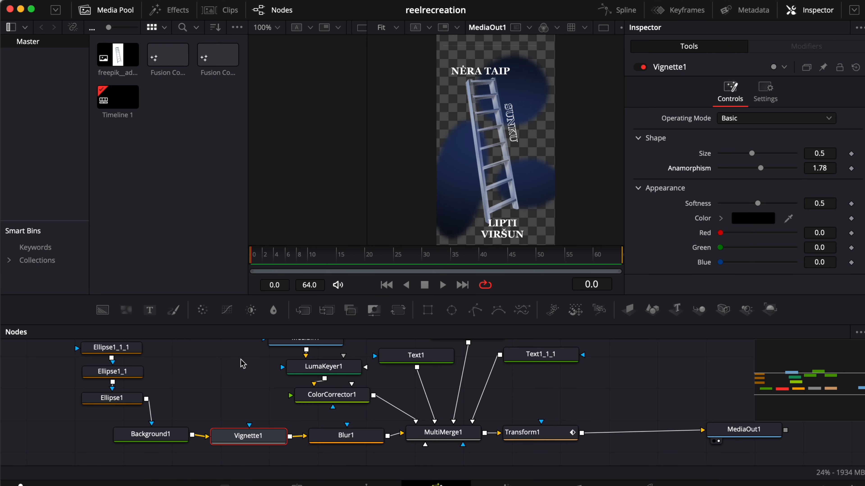
Pull the Blur1 node out of the chain and reinsert it between Vignette1 and MultiMerge1
scroll(251, 394, right, 2)
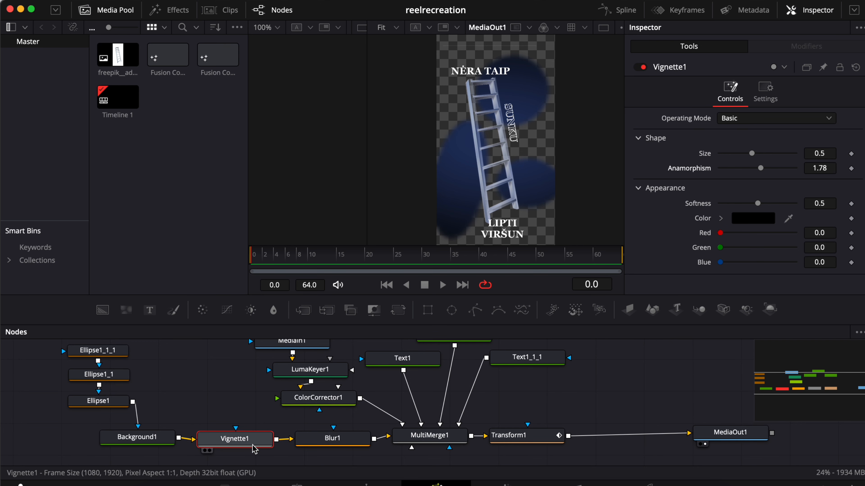
drag(324, 444, 191, 400)
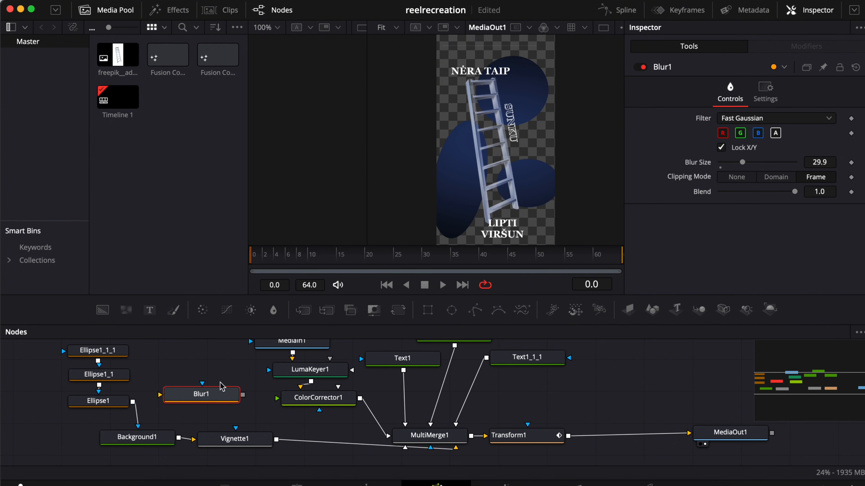
click(197, 396)
drag(197, 396, 333, 445)
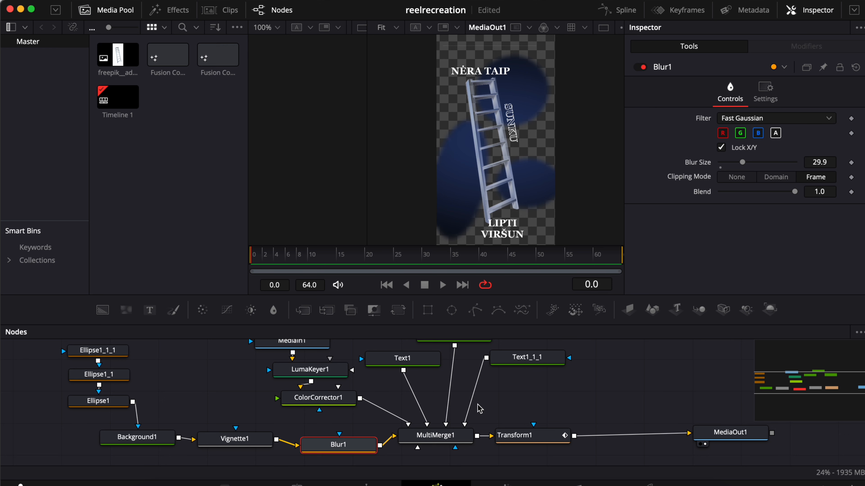
Shift the Transform1 and MultiMerge1 nodes slightly along the chain, away from Blur1
scroll(479, 407, right, 3)
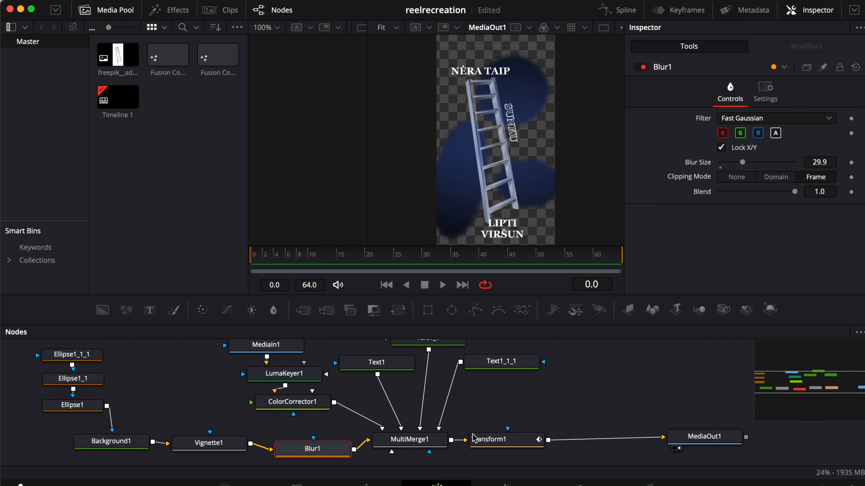
drag(506, 442, 525, 442)
drag(423, 442, 428, 447)
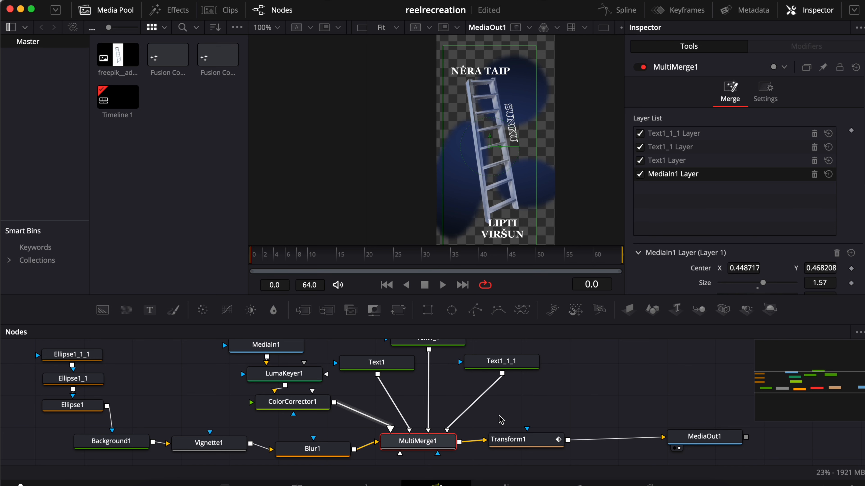
Show the MediaIn1 ladder image in the first viewer and align the LumaKeyer1 node more closely beneath MediaIn1
scroll(498, 419, up, 3)
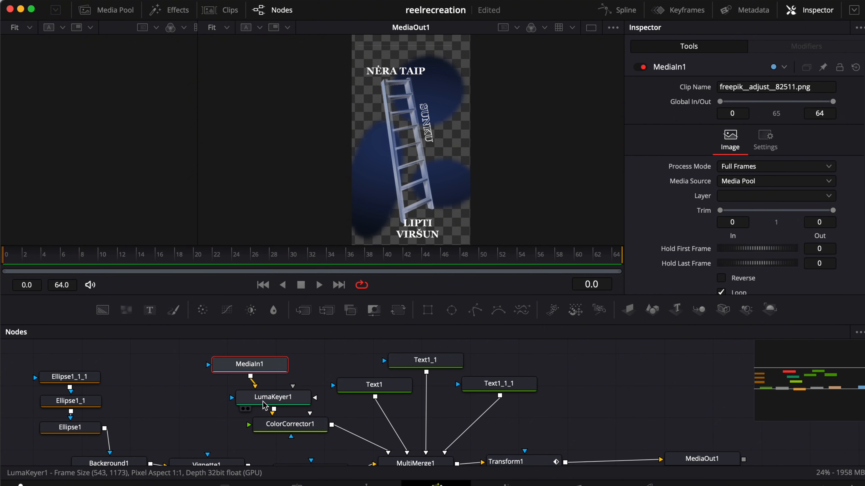
key(1)
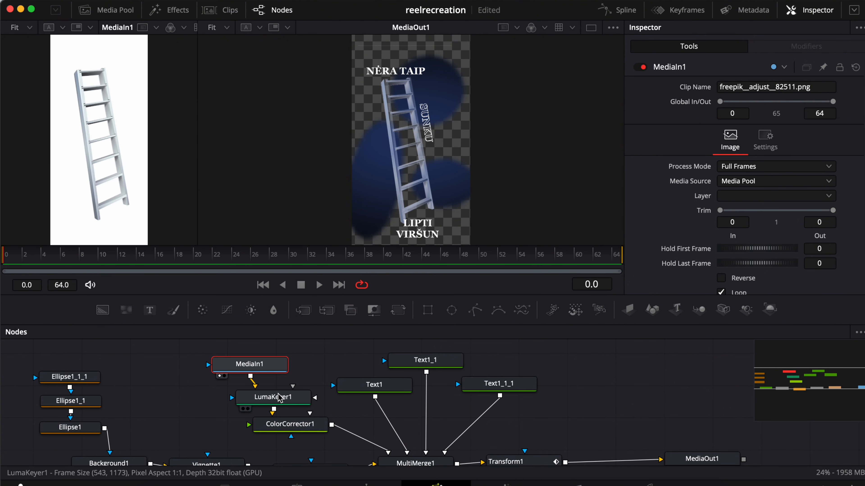
drag(275, 401, 264, 402)
click(263, 368)
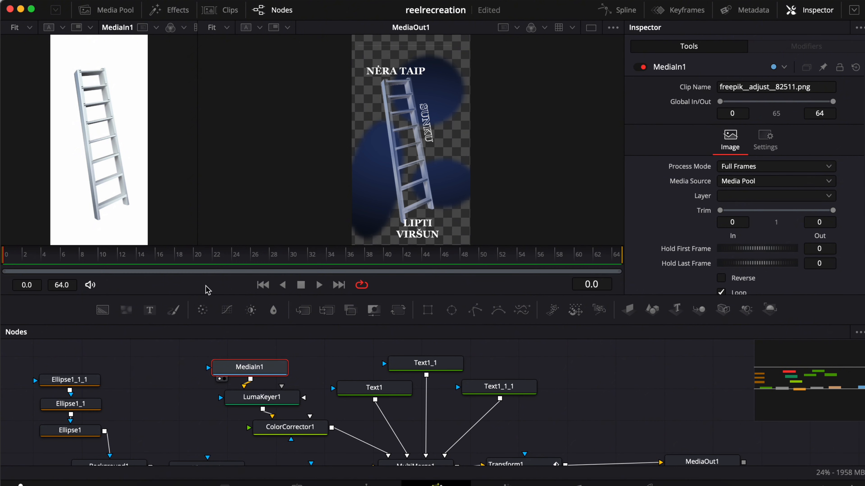
Set the low luminance threshold of LumaKeyer1 to 0.672
click(282, 403)
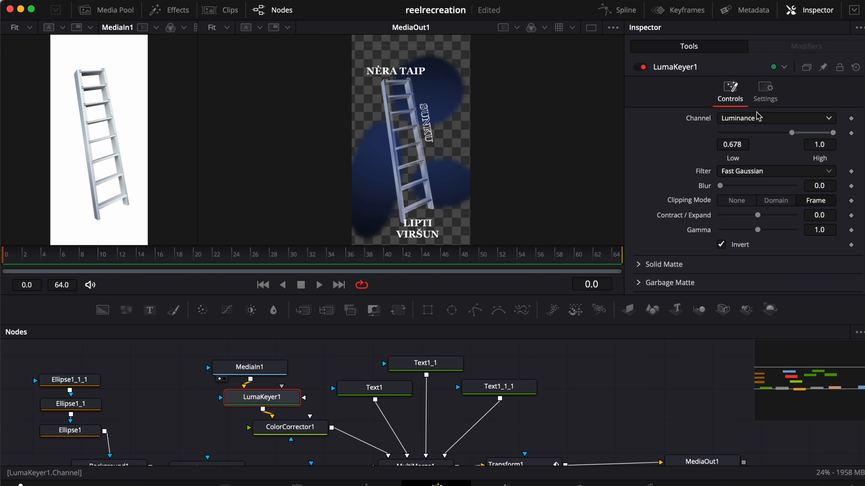
mouse_move(792, 134)
mouse_down()
mouse_move(711, 132)
mouse_move(841, 139)
mouse_move(793, 139)
mouse_up()
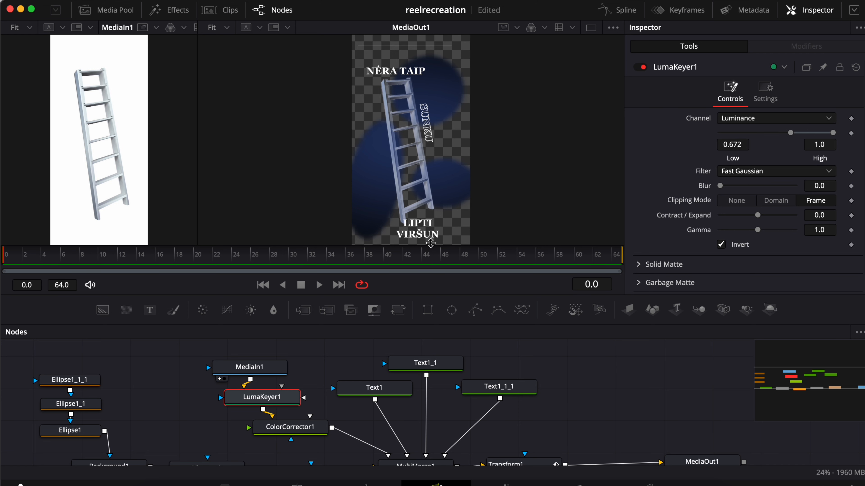
Move ColorCorrector1 slightly away from LumaKeyer1 and push its master colour further towards blue, to a strength of 0.1054
scroll(332, 395, down, 1)
click(300, 421)
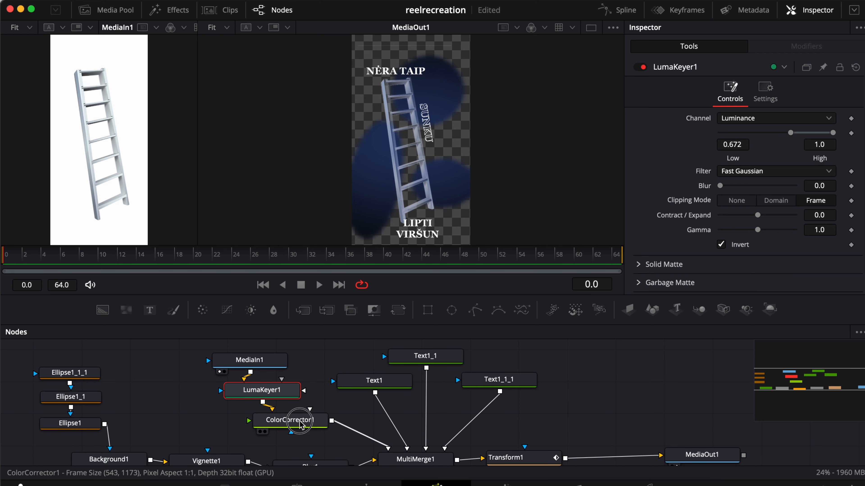
drag(299, 422, 321, 433)
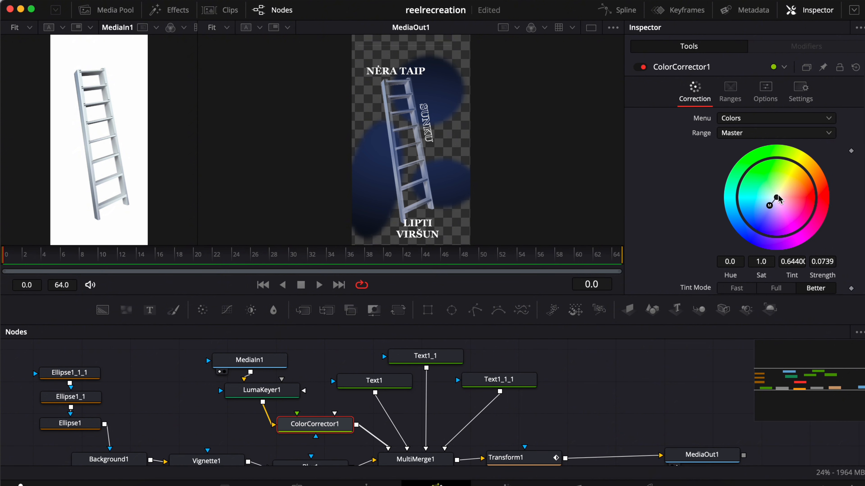
mouse_move(771, 209)
mouse_down()
mouse_move(810, 196)
mouse_move(729, 153)
mouse_move(759, 242)
mouse_move(849, 159)
mouse_move(675, 244)
mouse_move(683, 294)
mouse_move(769, 210)
mouse_up()
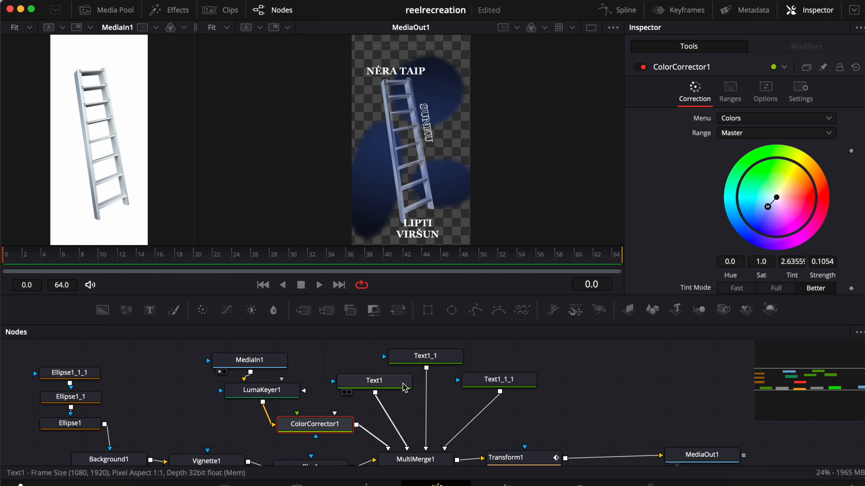
Examine the wording, font, colour and size settings of the Text1, Text1_1 and Text1_1_1 nodes
scroll(415, 422, down, 1)
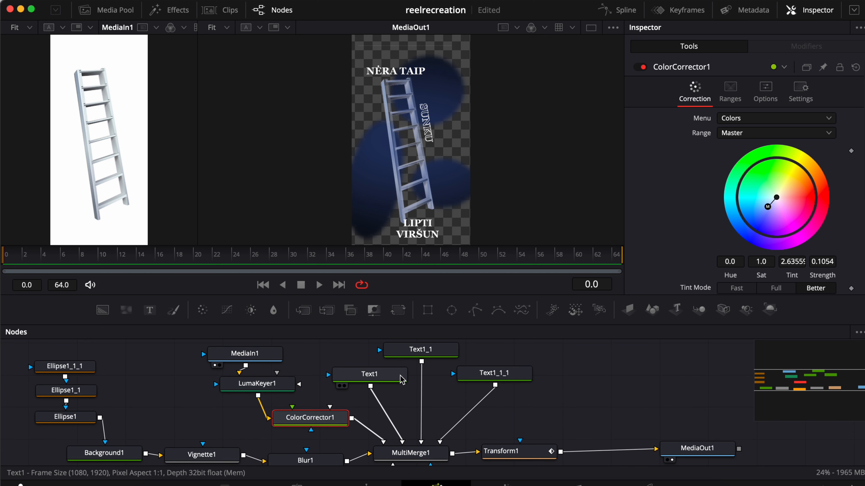
click(398, 377)
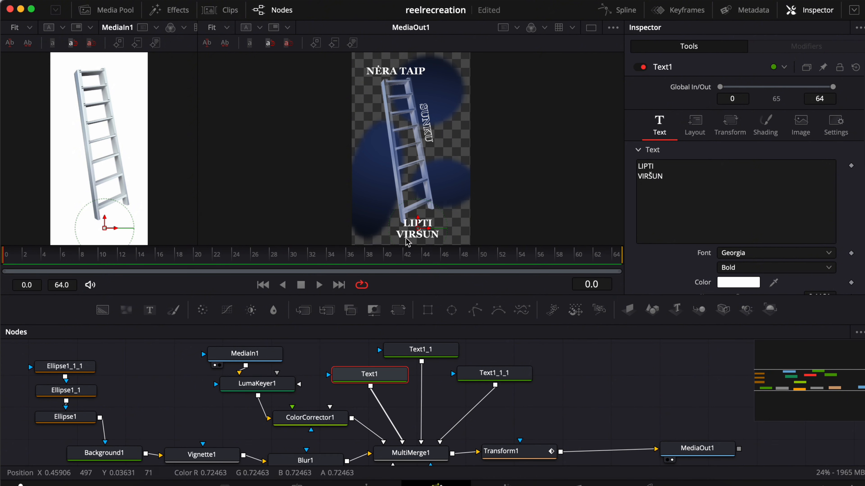
click(421, 351)
scroll(421, 354, up, 1)
click(487, 395)
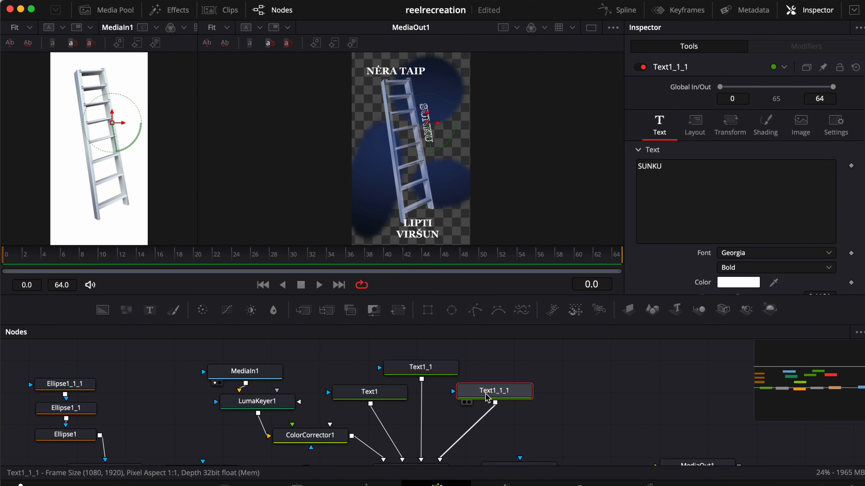
click(384, 396)
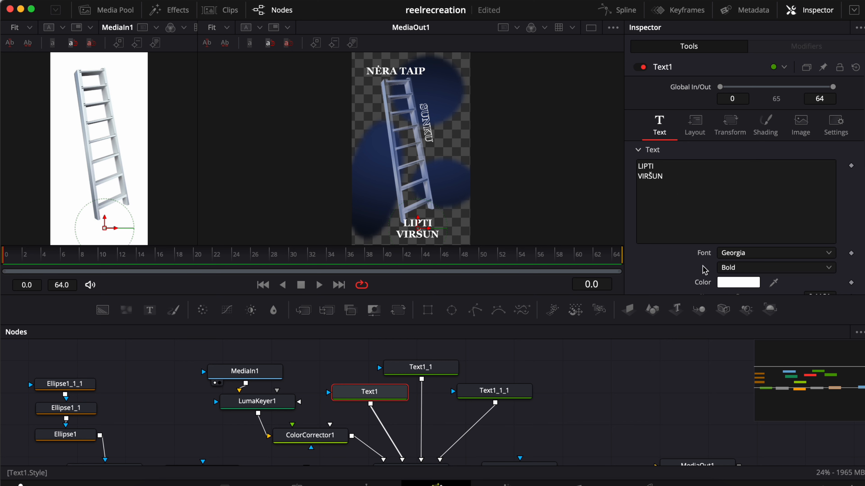
scroll(704, 270, down, 2)
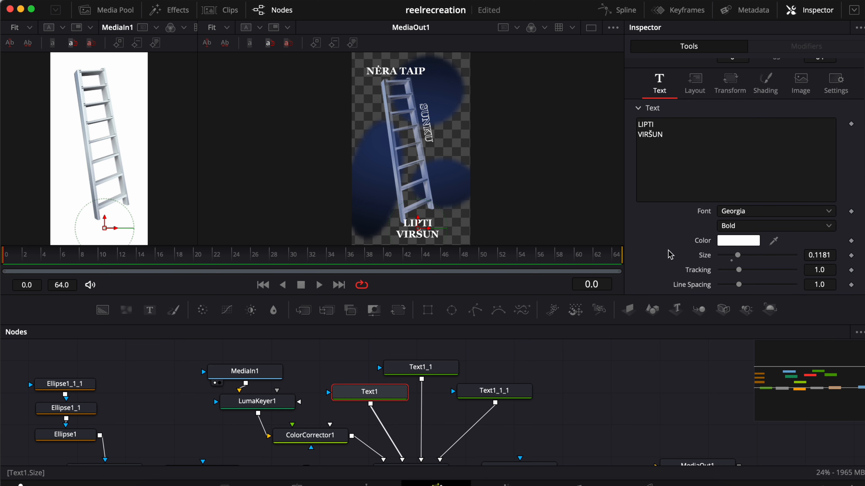
click(432, 368)
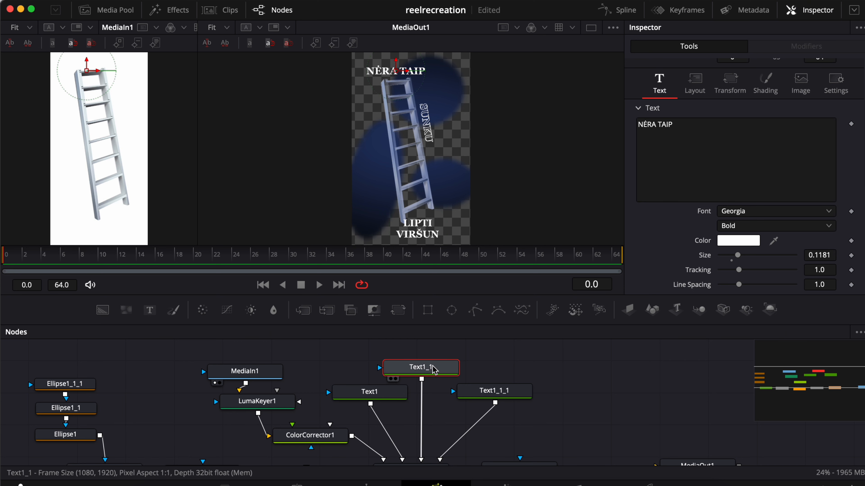
click(484, 392)
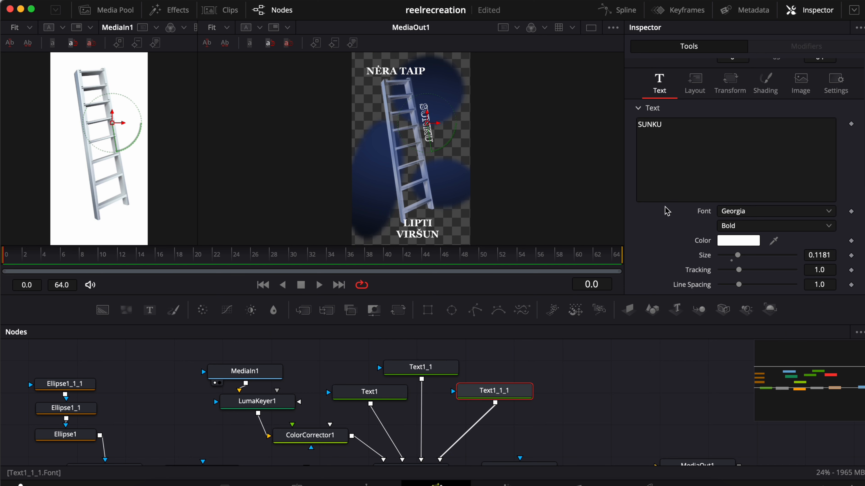
scroll(666, 208, down, 5)
scroll(666, 209, up, 6)
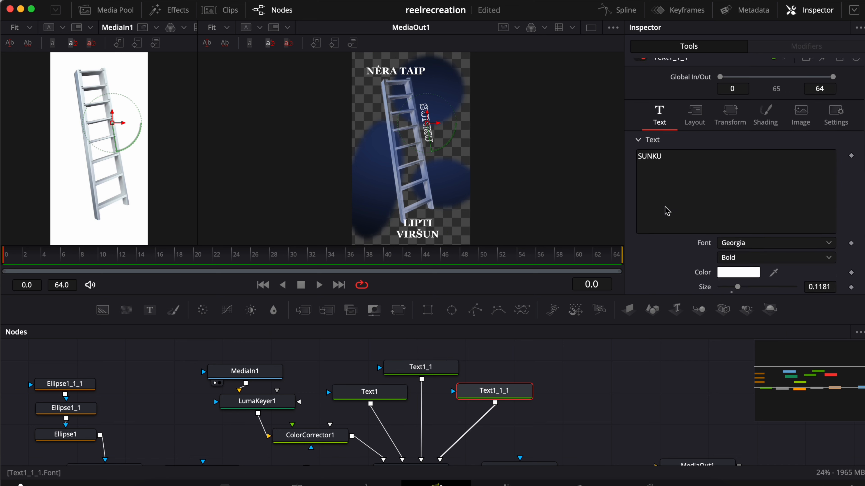
Switch the first shading element of Text1_1_1 to a solid text fill and back to outline, then deselect the node
click(765, 124)
scroll(679, 204, down, 2)
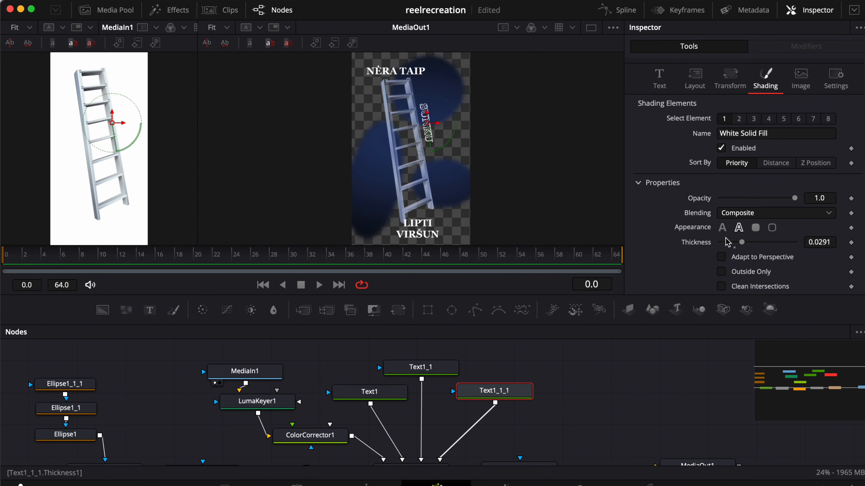
click(723, 227)
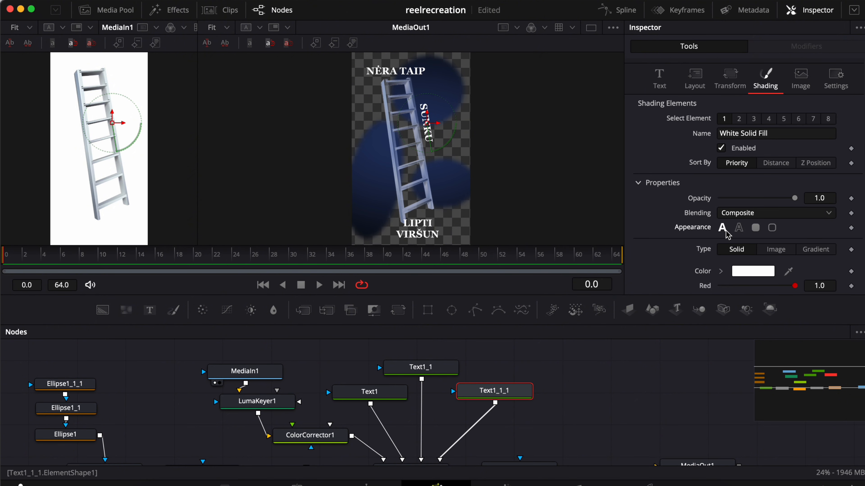
click(738, 228)
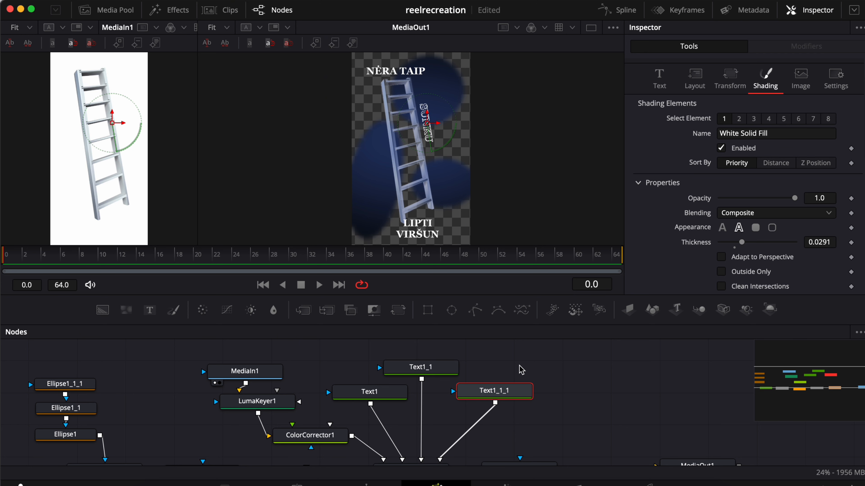
click(597, 373)
Pull Transform1 out of the chain between MultiMerge1 and MediaOut1 and play the composition without it
scroll(598, 377, down, 3)
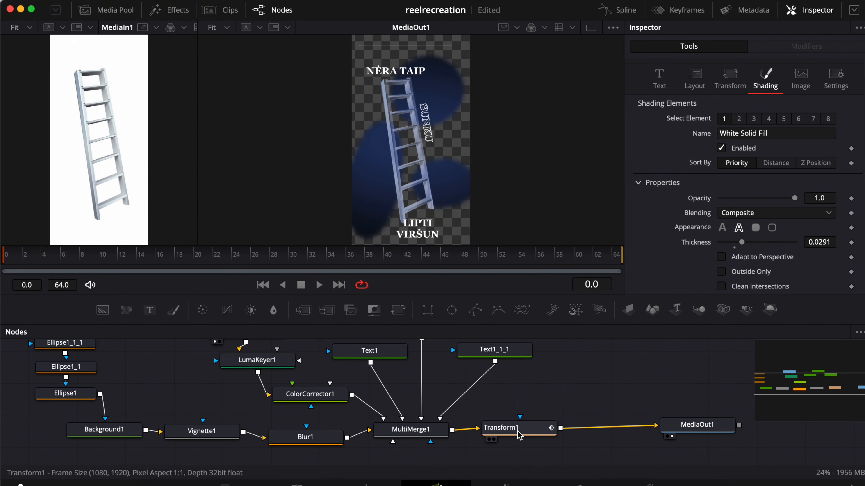
scroll(529, 390, up, 1)
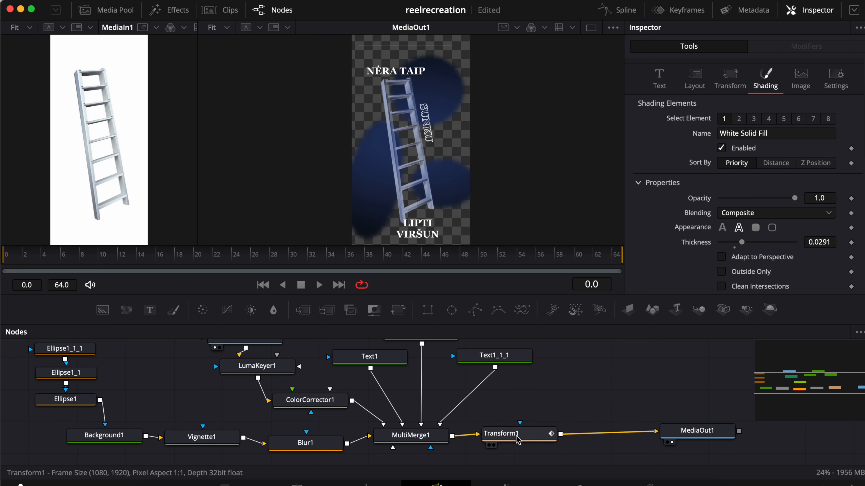
click(544, 433)
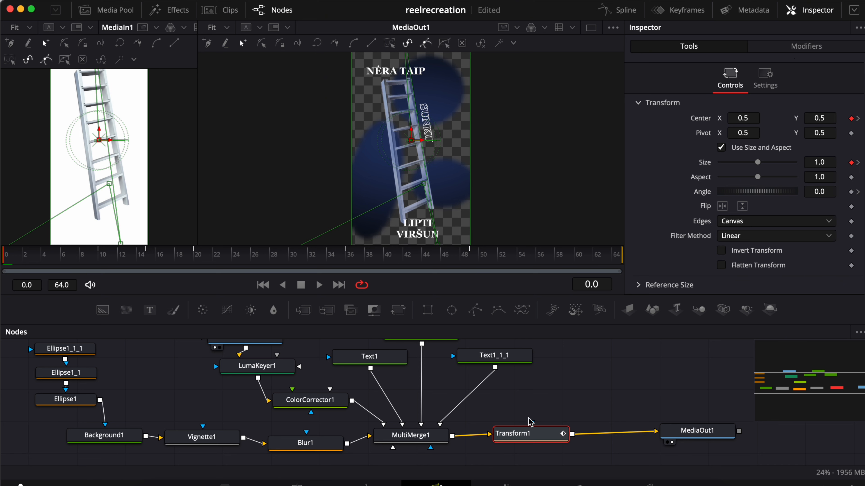
drag(546, 429, 580, 409)
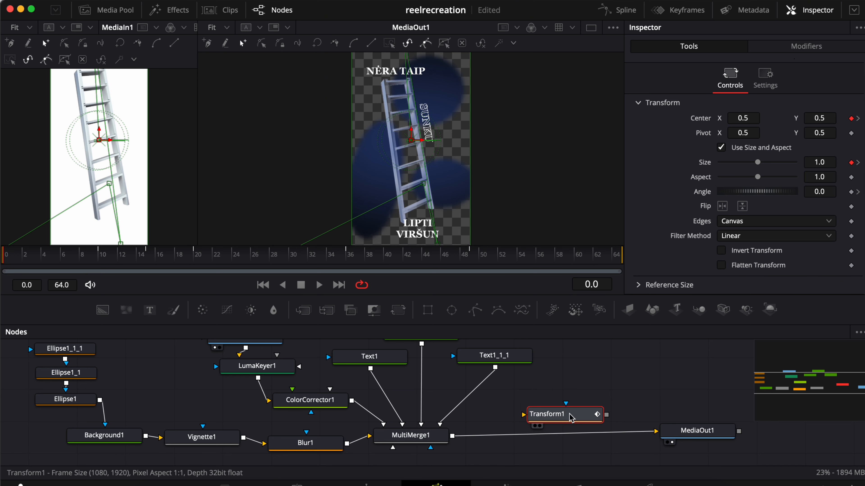
click(326, 289)
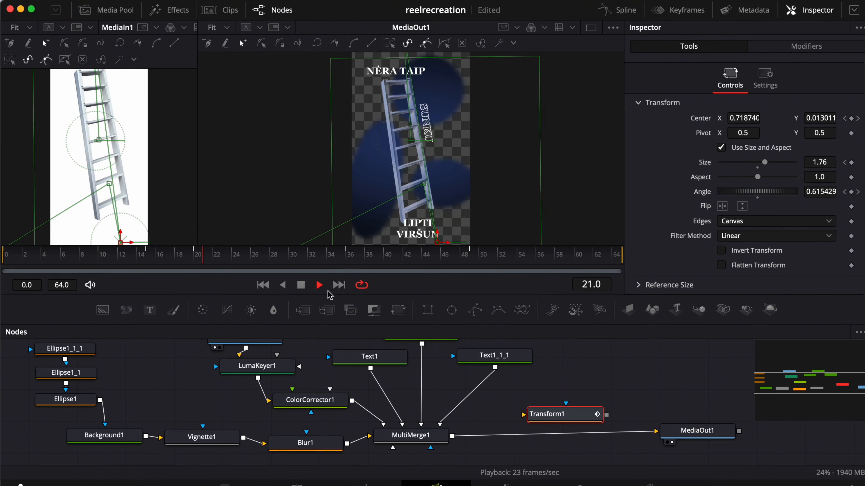
click(327, 292)
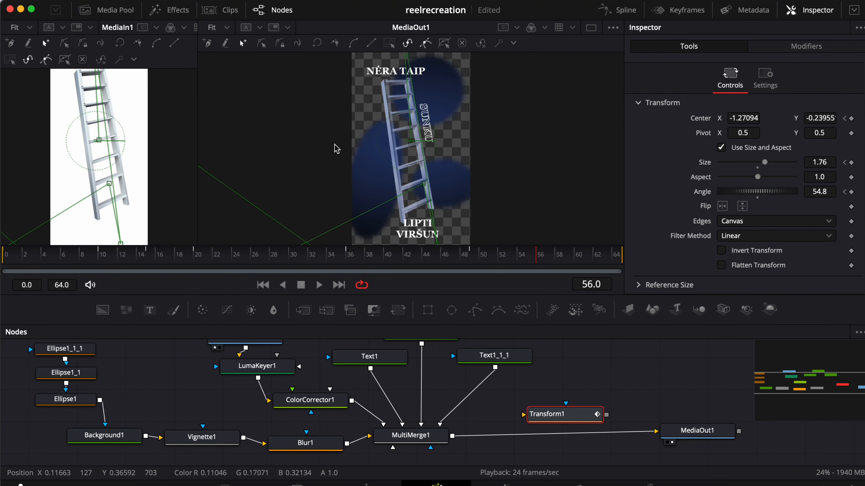
Reinsert Transform1 between MultiMerge1 and MediaOut1 and scrub the playhead back to frame 0
drag(568, 417, 563, 439)
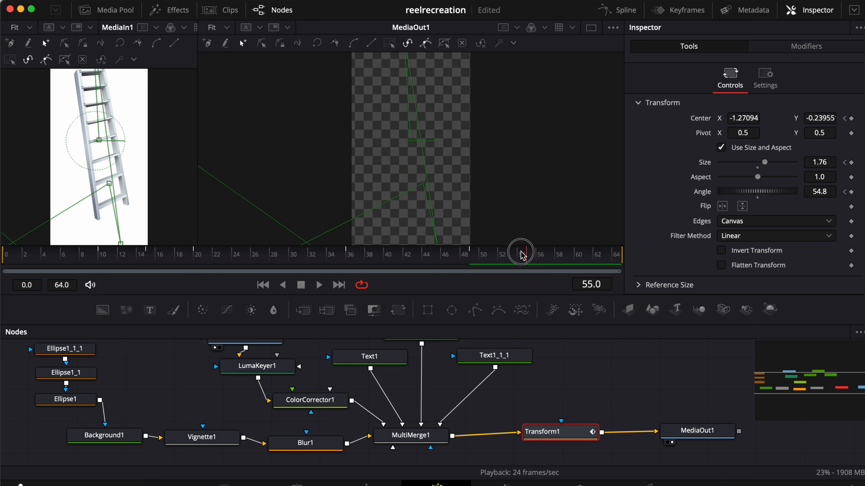
drag(521, 254, 7, 274)
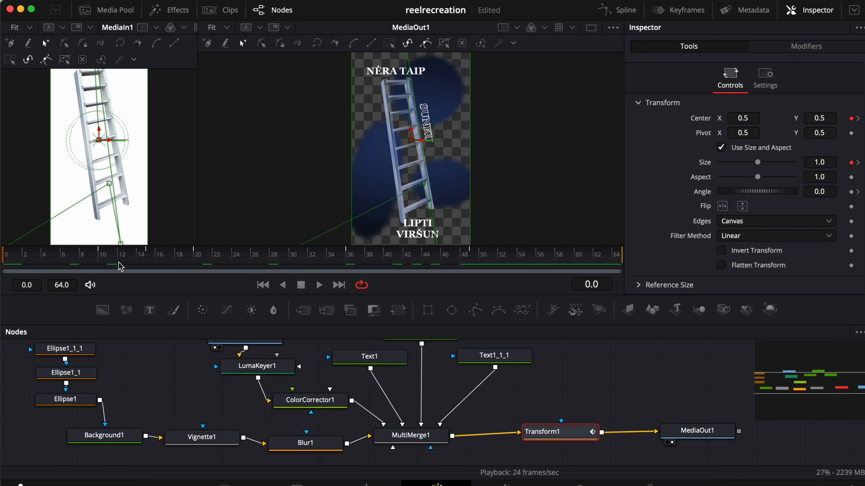
scroll(568, 397, up, 1)
scroll(568, 397, down, 1)
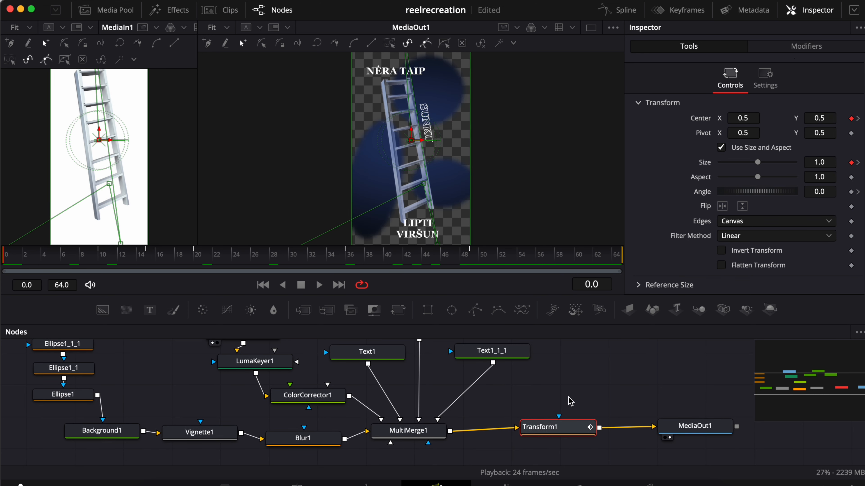
Step the playhead through frames 0, 10, 15 and 20 and examine Transform1's animated Center and Size values
click(10, 257)
mouse_move(10, 257)
mouse_down()
mouse_move(26, 258)
mouse_move(5, 256)
mouse_up()
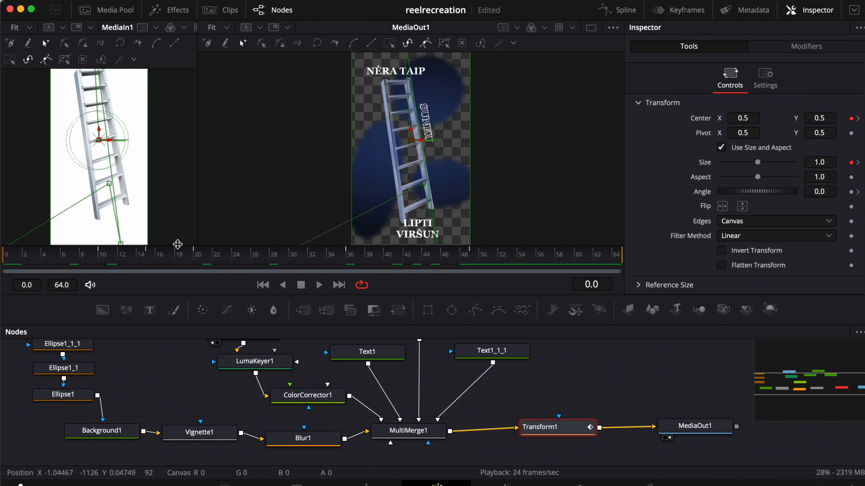
click(100, 256)
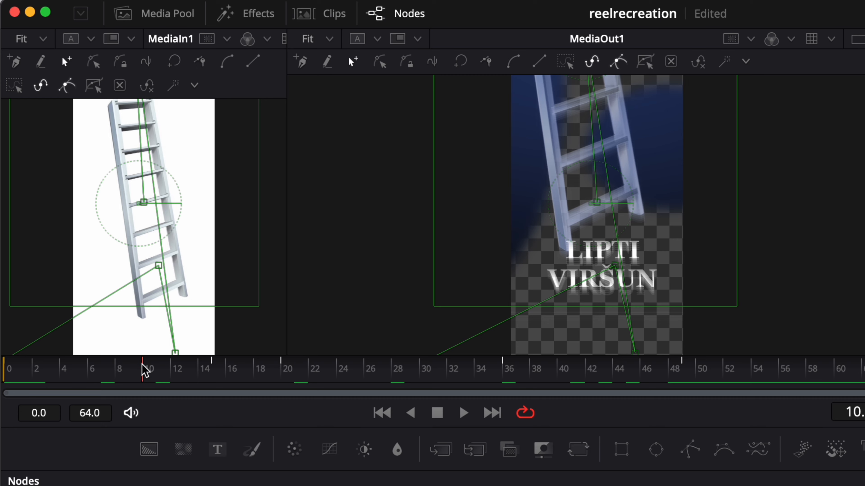
drag(145, 371, 3, 367)
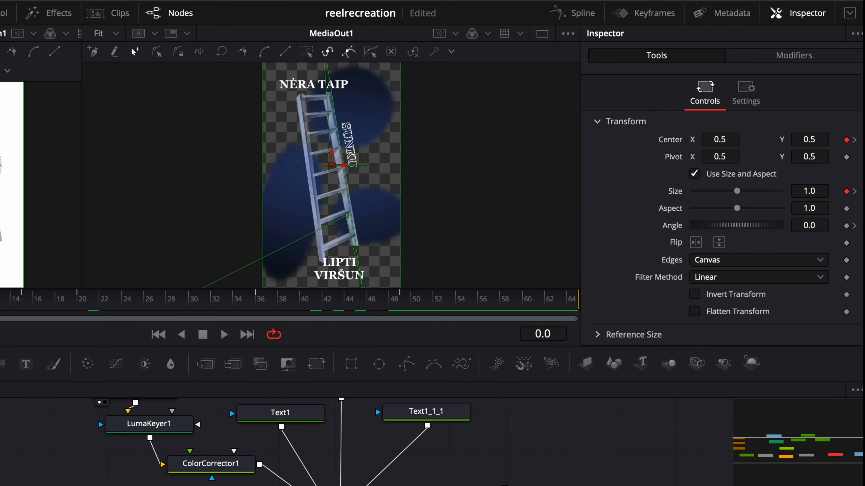
click(1, 287)
click(55, 284)
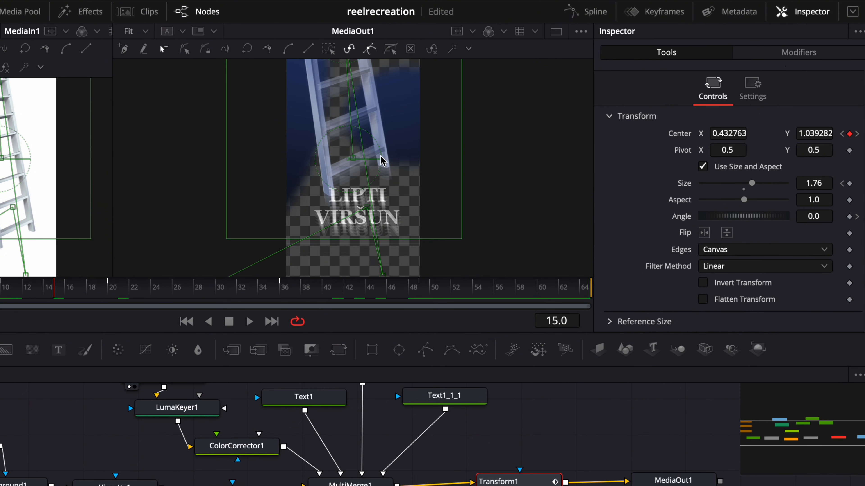
click(109, 286)
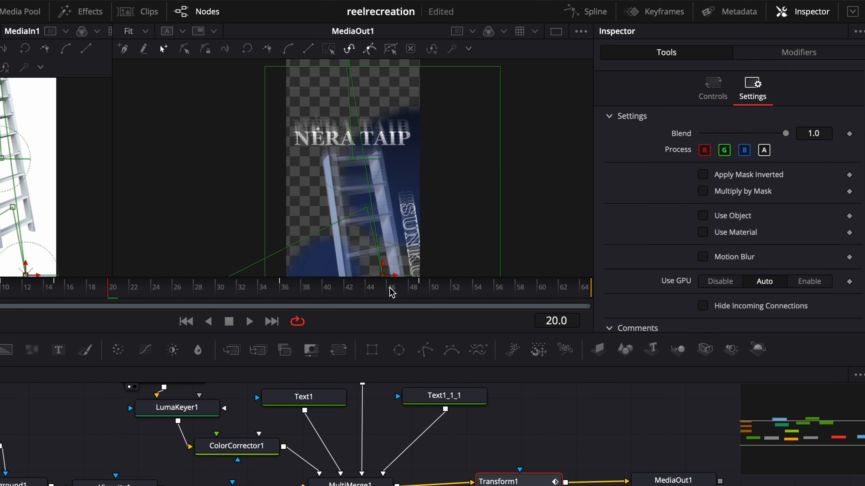
Turn off motion blur on MultiMerge1, play the composition without it, and park the playhead at frame 14
click(351, 483)
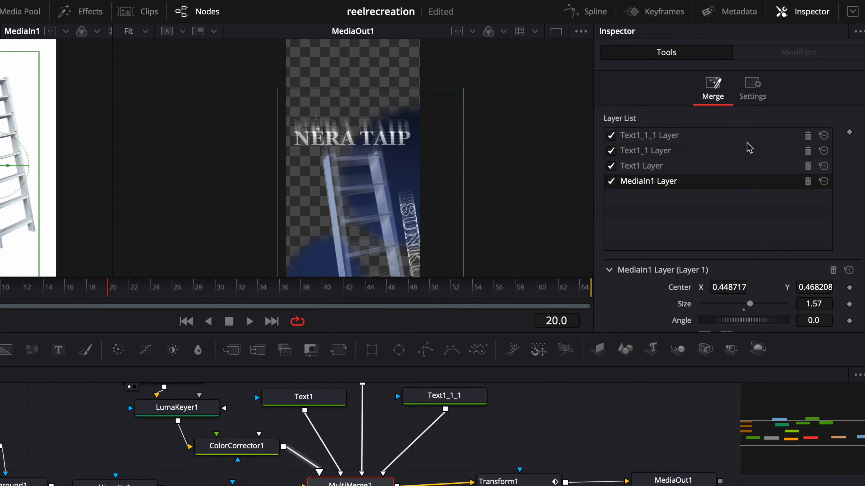
click(753, 87)
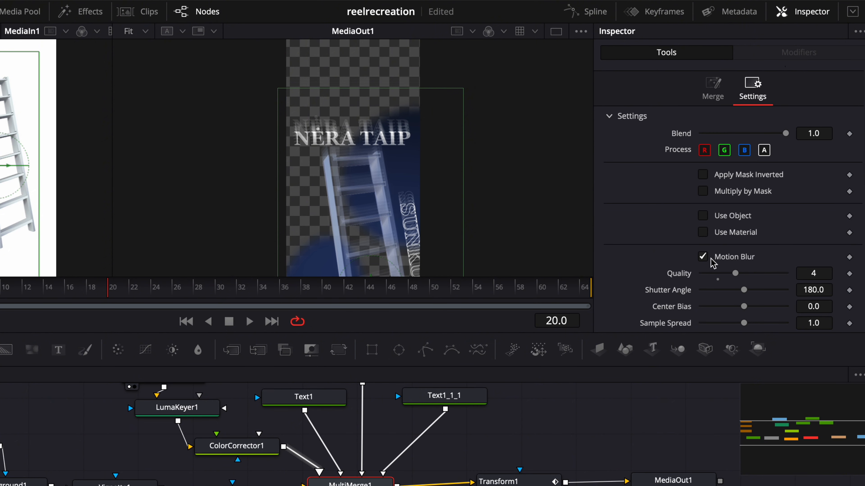
click(702, 256)
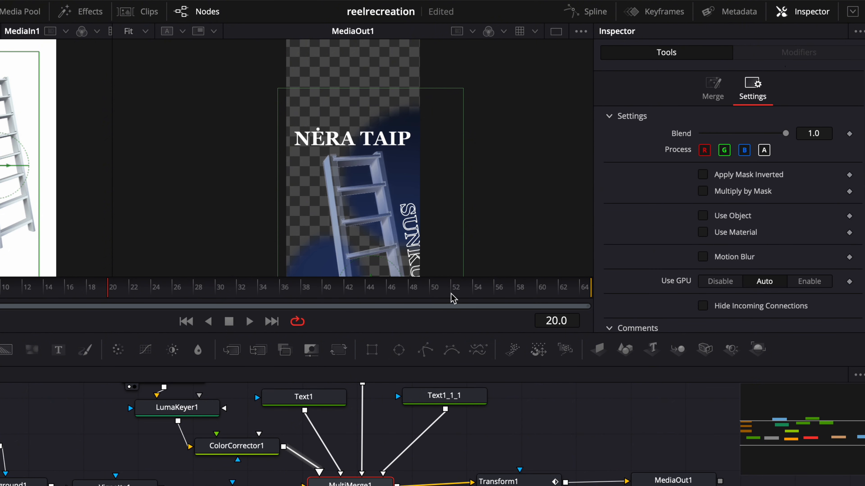
click(41, 295)
key(space)
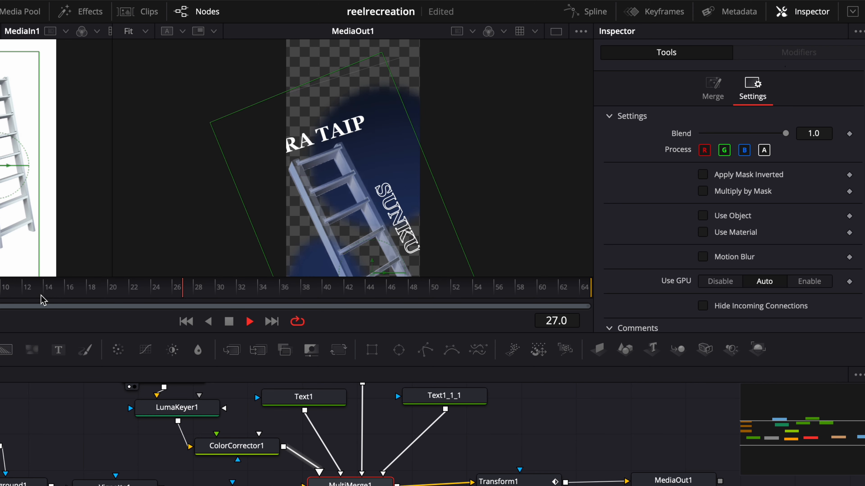
key(space)
click(47, 293)
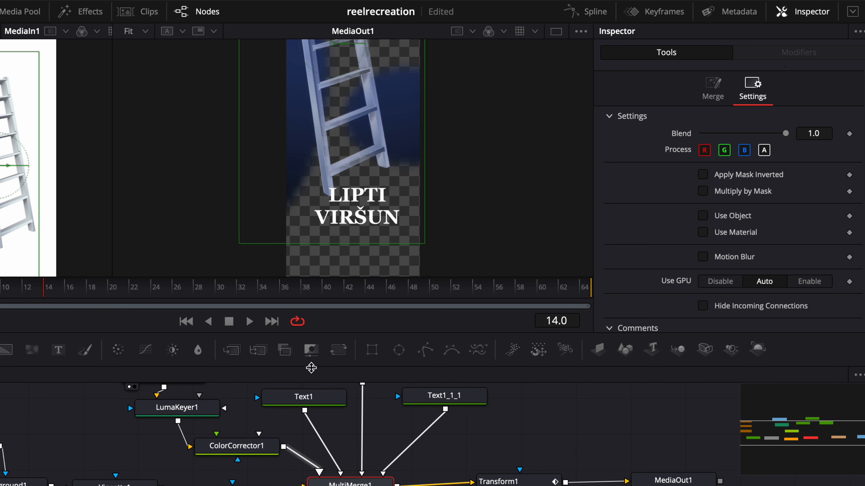
Turn motion blur back on for MultiMerge1 with the quality at 4
click(703, 257)
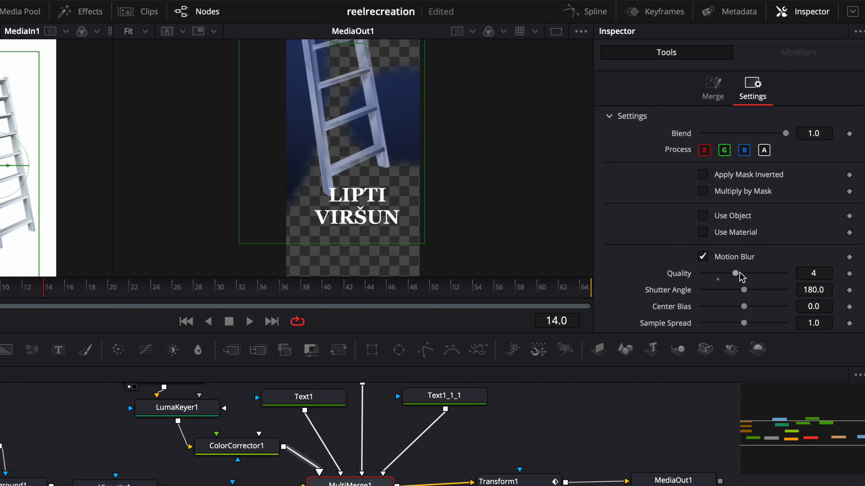
click(717, 280)
drag(716, 274, 734, 274)
Examine Transform1's keyframed Center and Angle settings at frames 20 and 36
click(524, 480)
click(107, 286)
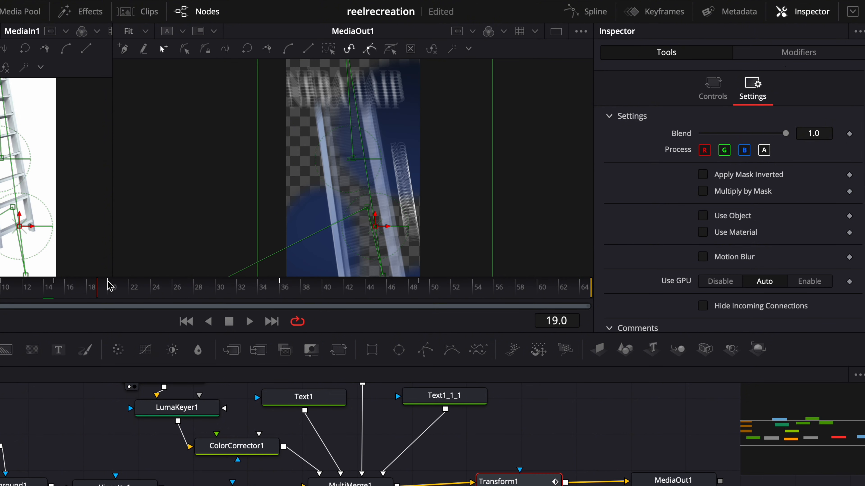
click(108, 286)
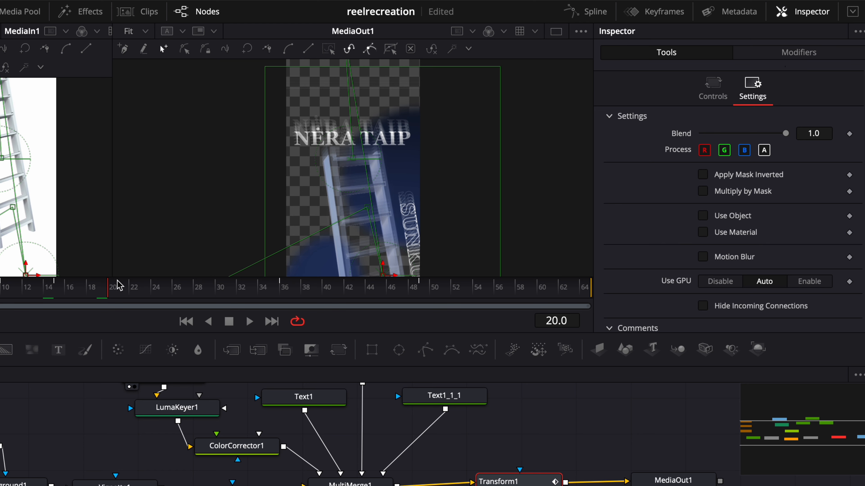
click(280, 287)
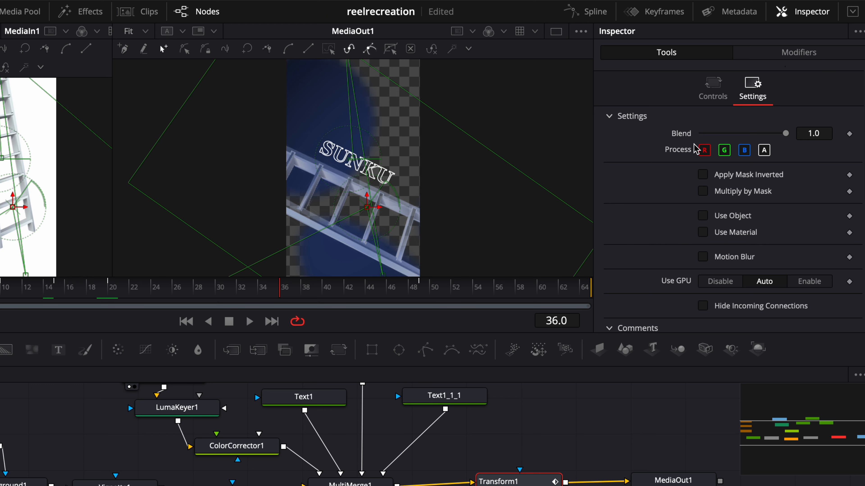
click(718, 92)
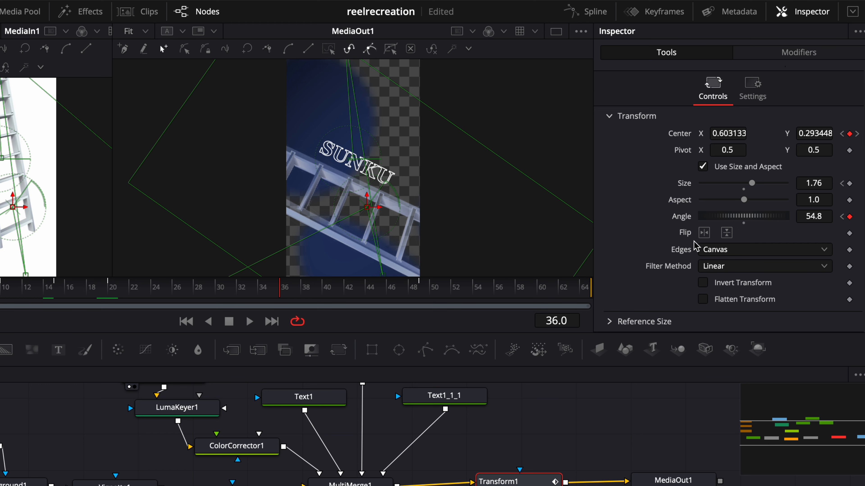
mouse_move(750, 222)
mouse_down()
mouse_move(761, 220)
mouse_move(725, 227)
mouse_move(751, 228)
mouse_up()
View the final keyframe at frame 49, scrub the exit move from frame 36 to 46, and return to frame 10
click(422, 290)
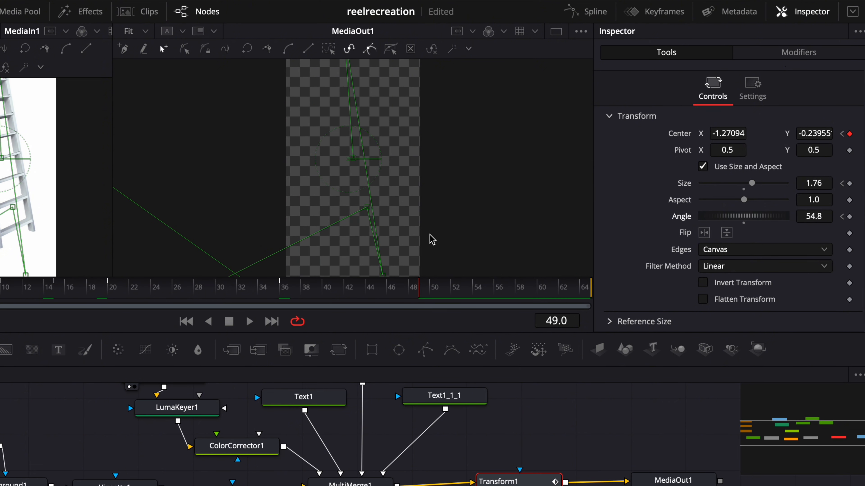
click(284, 289)
drag(284, 291, 390, 293)
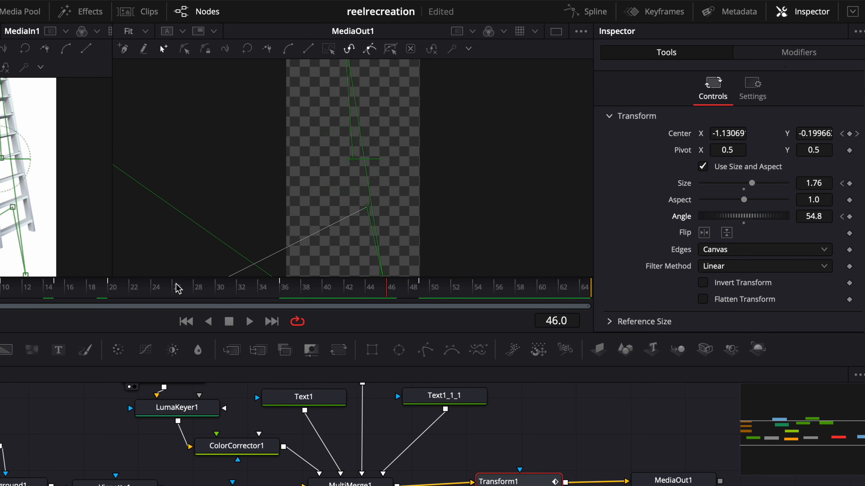
click(2, 290)
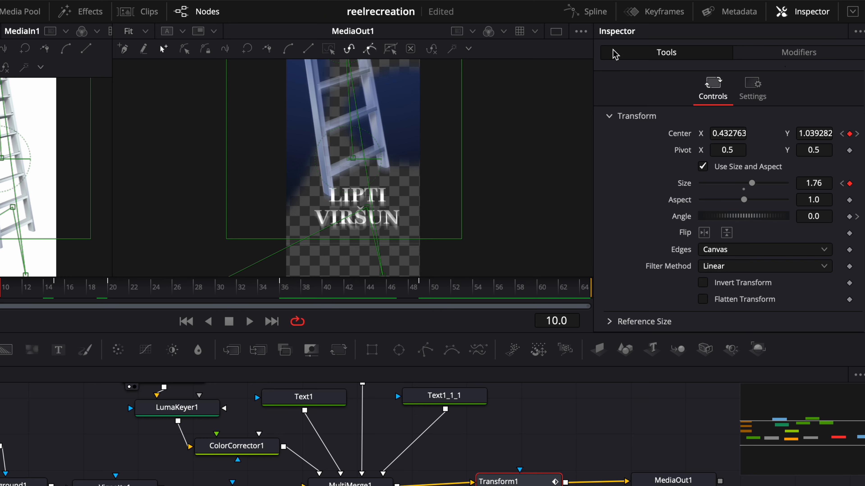
Open the Spline editor, display all of Transform1's animation curves, and fit them in the graph
click(577, 14)
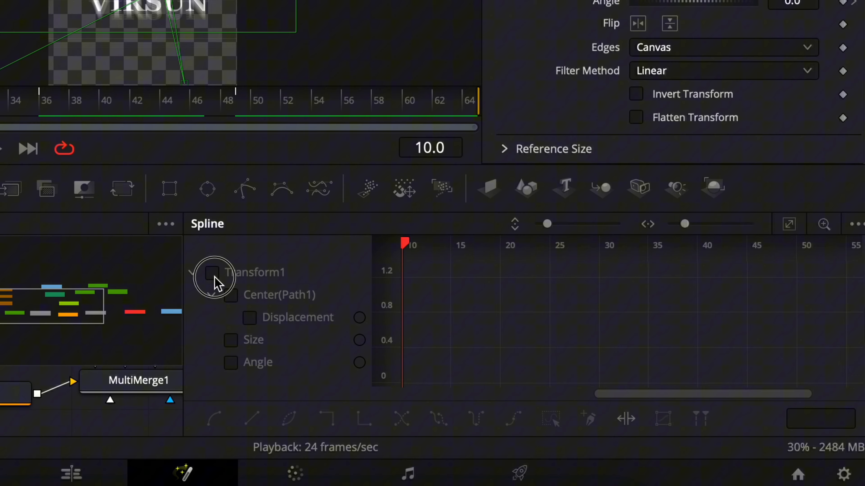
click(212, 274)
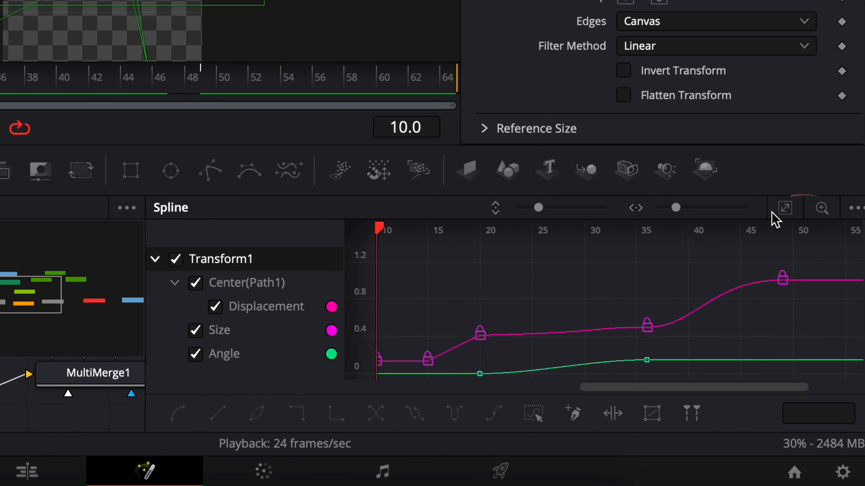
click(786, 209)
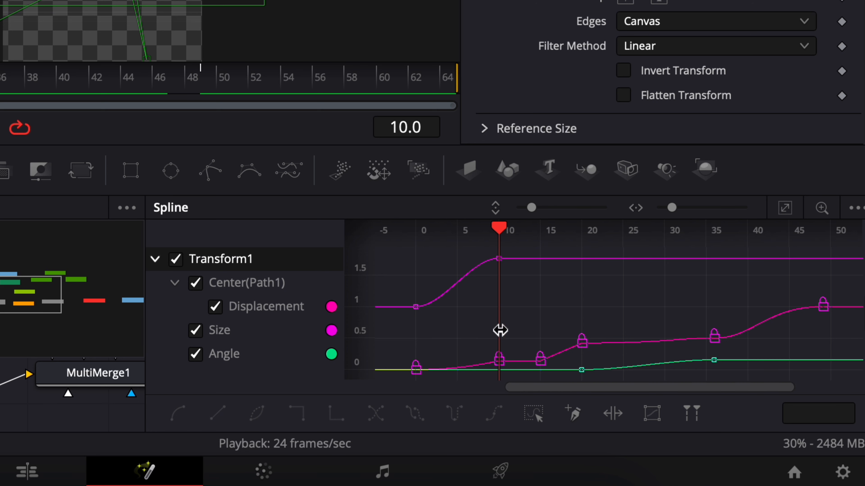
scroll(512, 327, down, 2)
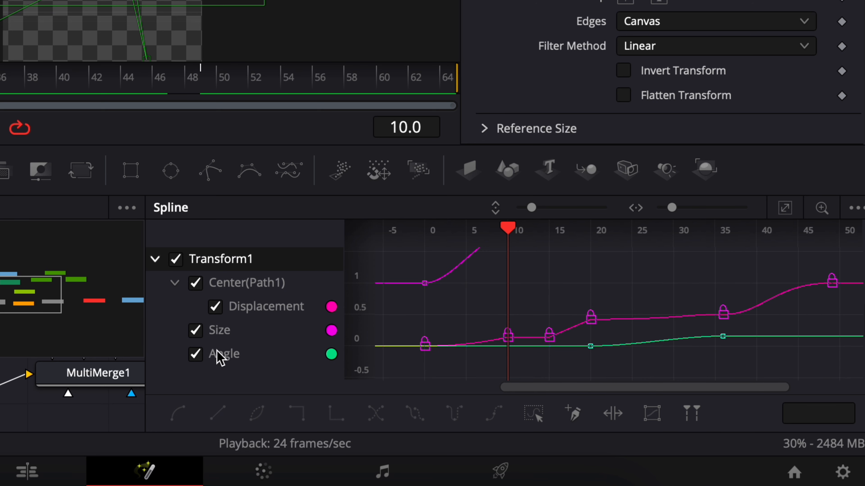
Leave only the Size curve active by deactivating Angle and Displacement, and select its keyframes at frames 0 and 10
click(196, 355)
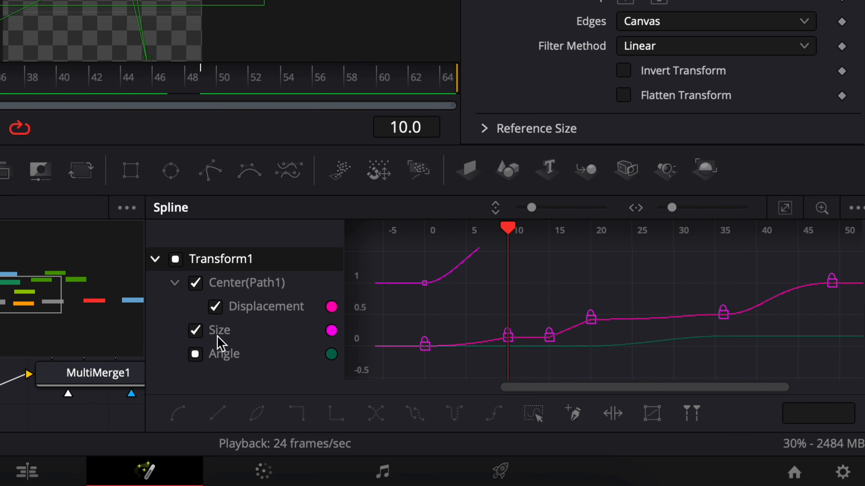
click(218, 307)
scroll(500, 328, up, 5)
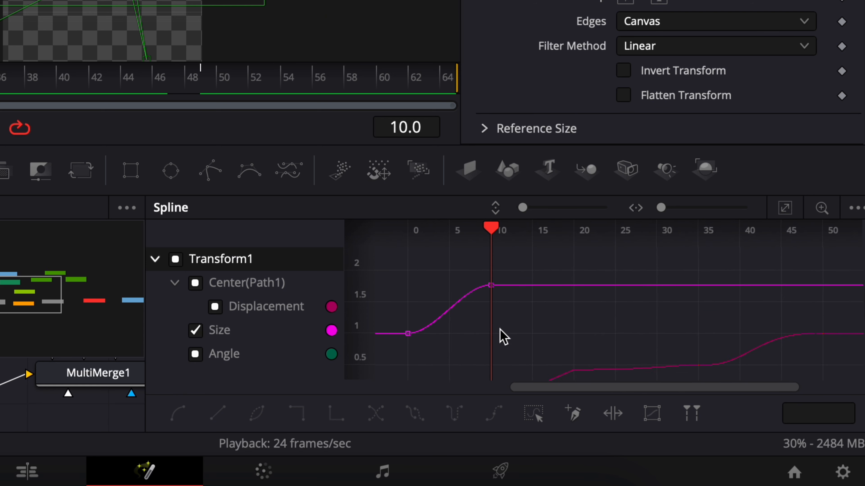
scroll(471, 333, left, 3)
scroll(471, 334, left, 1)
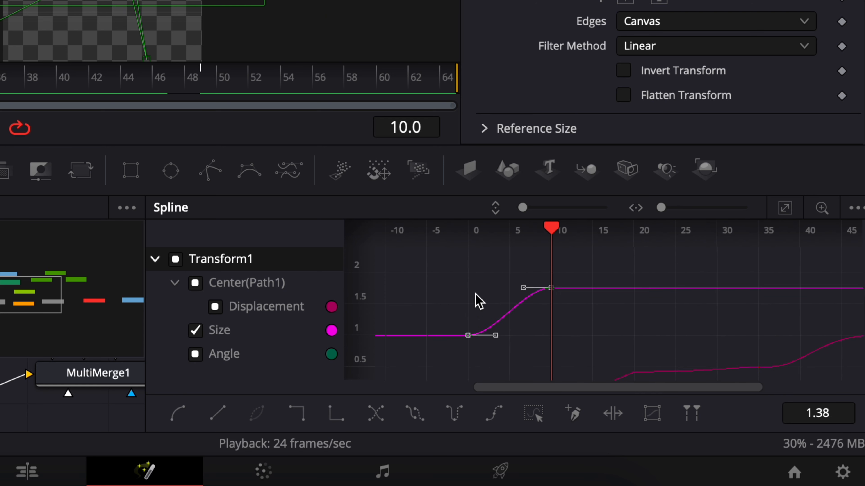
click(475, 295)
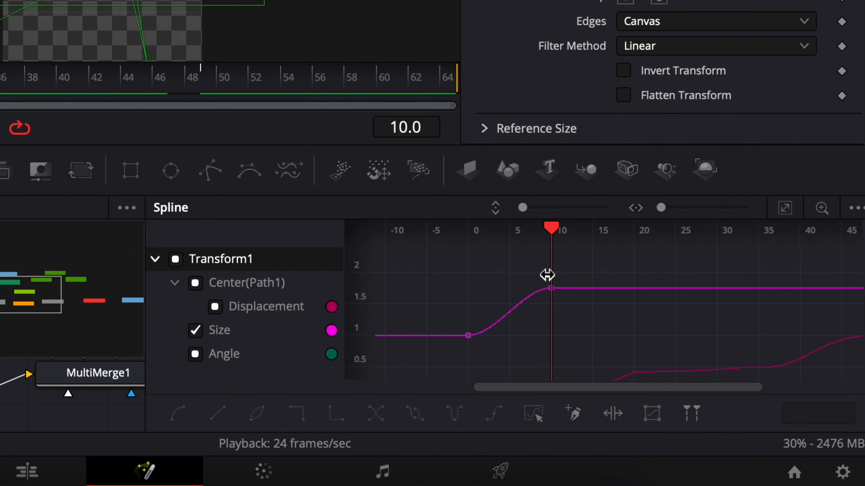
drag(447, 264, 581, 363)
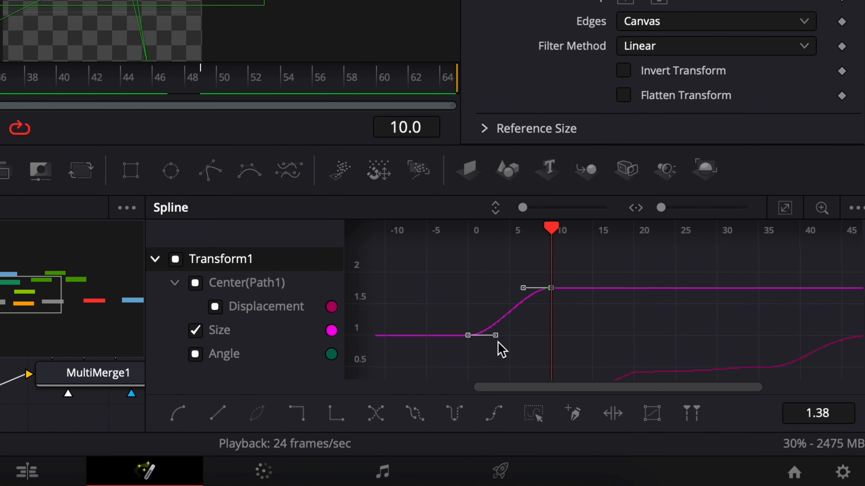
Try lengthening the incoming handle of the Size keyframe at frame 10, then undo the change
drag(521, 289, 483, 288)
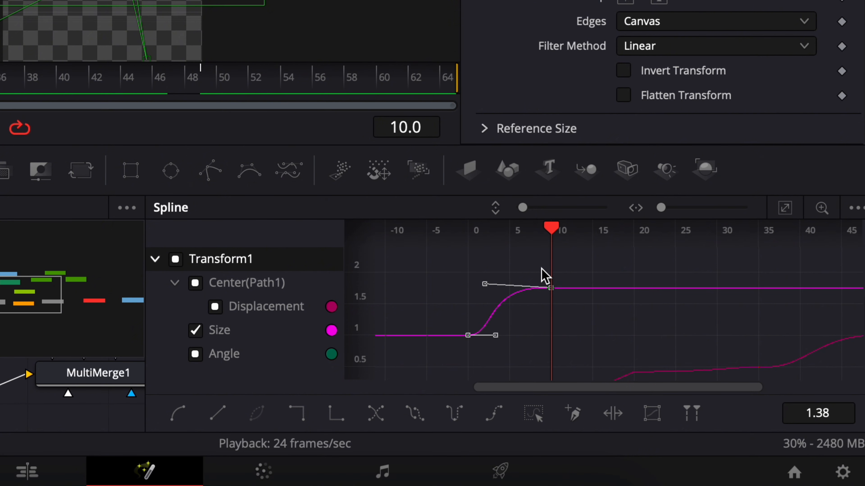
key(ctrl+z)
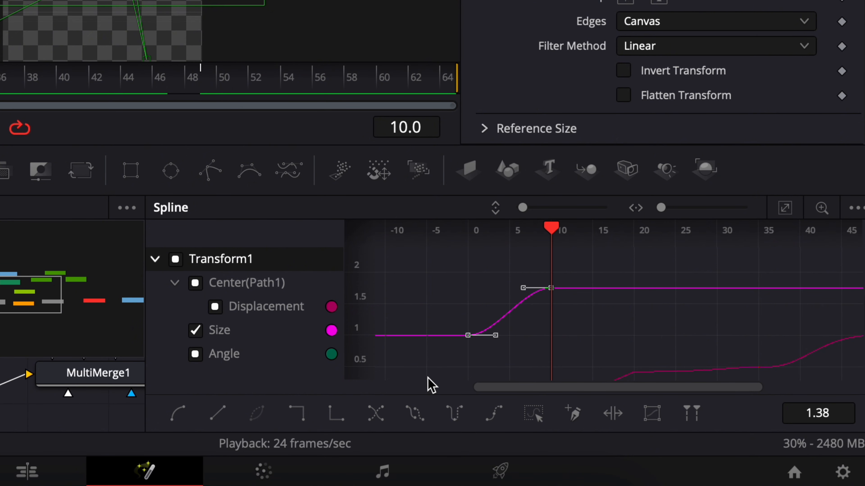
Try stepped interpolation on the selected Size keyframes, jumping first at frame 10 and then at frame 0, and restore the smooth curve
click(303, 416)
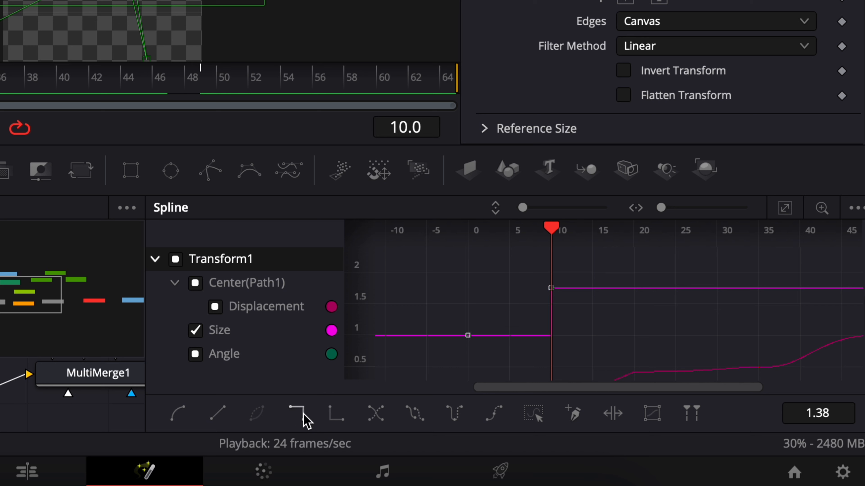
click(337, 416)
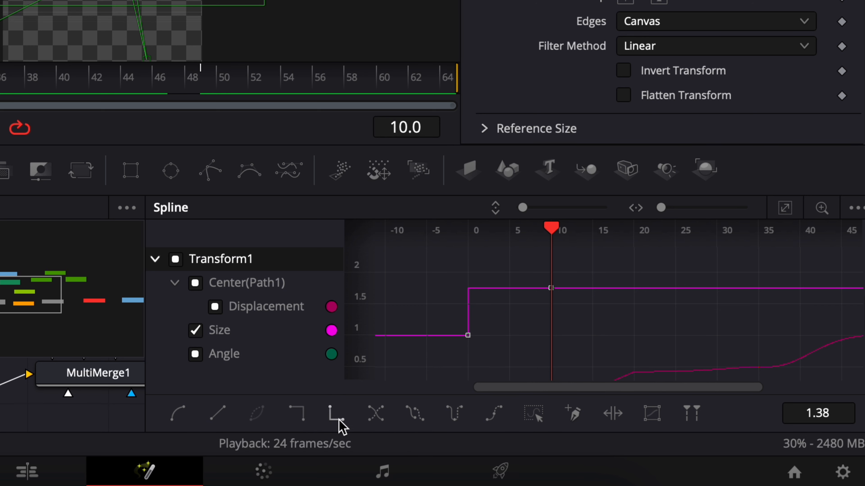
key(shift+s)
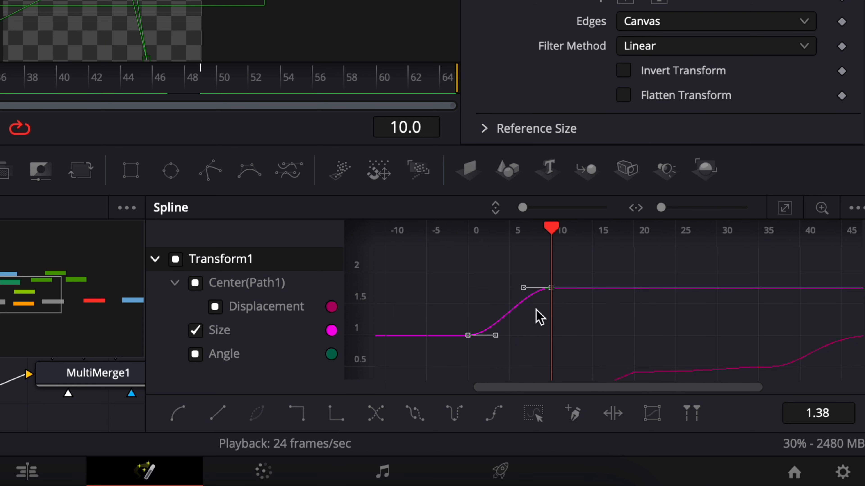
Show the ease values for the selected Size keyframes, try an Ease In of 18, and undo it
key(t)
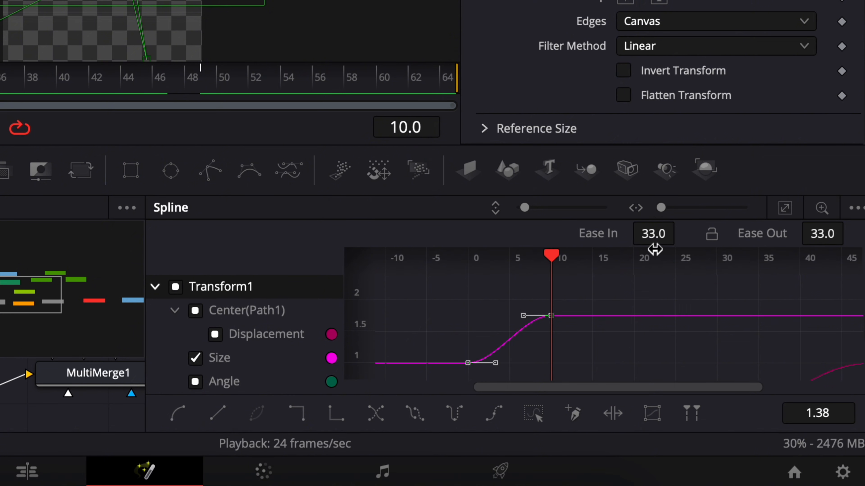
drag(654, 238, 510, 259)
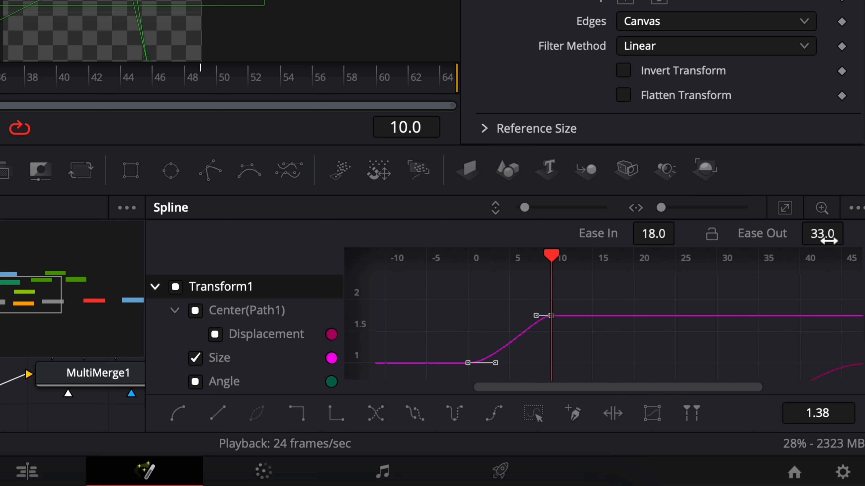
key(super+z)
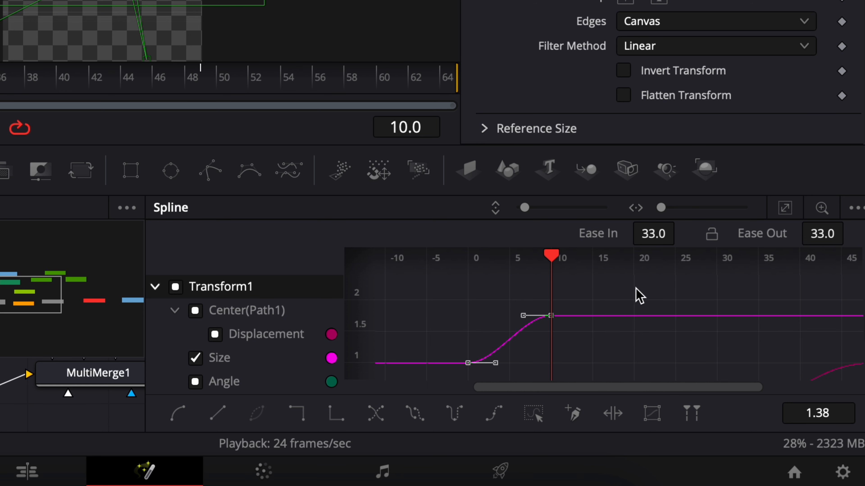
Show only Transform1's Displacement curve in the Spline editor and fit the whole curve to the view
click(512, 295)
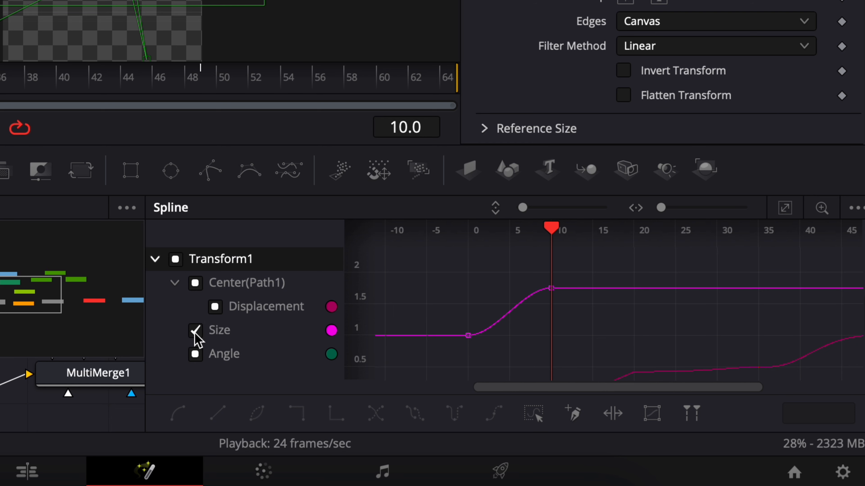
click(195, 332)
click(175, 259)
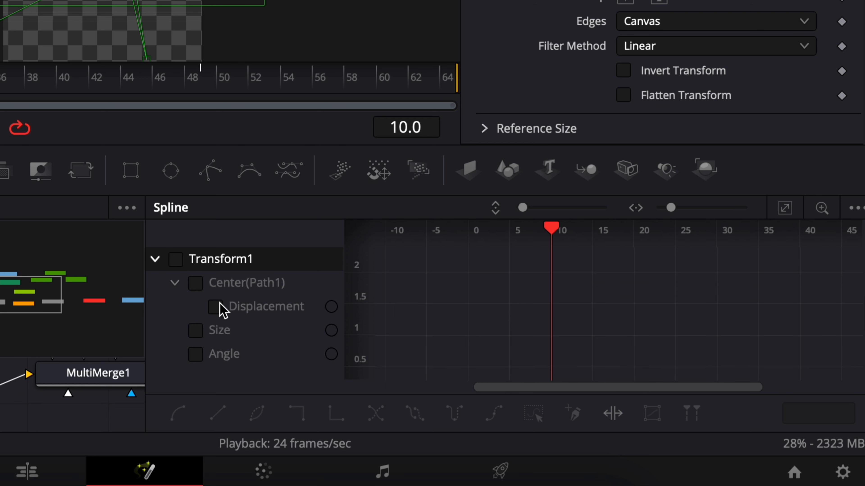
click(216, 307)
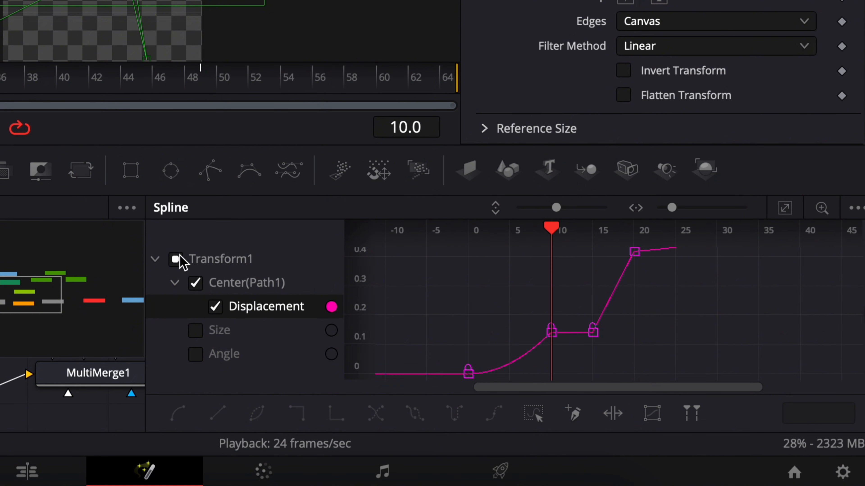
scroll(646, 274, down, 1)
scroll(646, 274, left, 1)
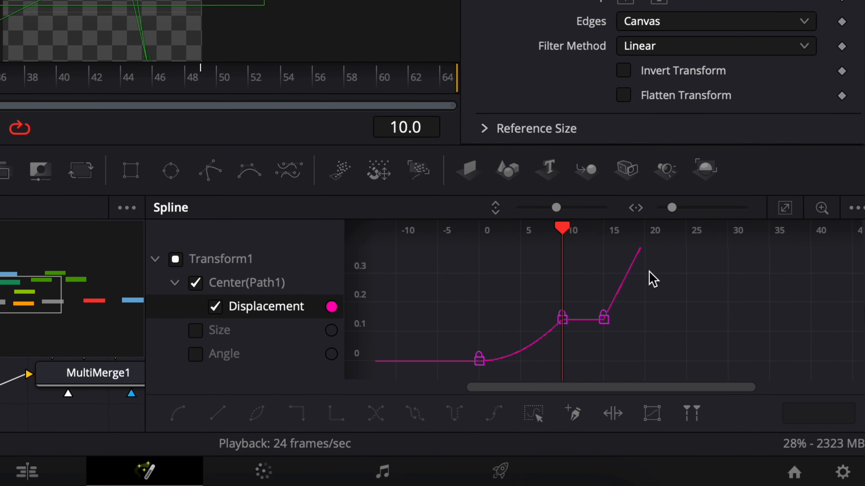
click(785, 209)
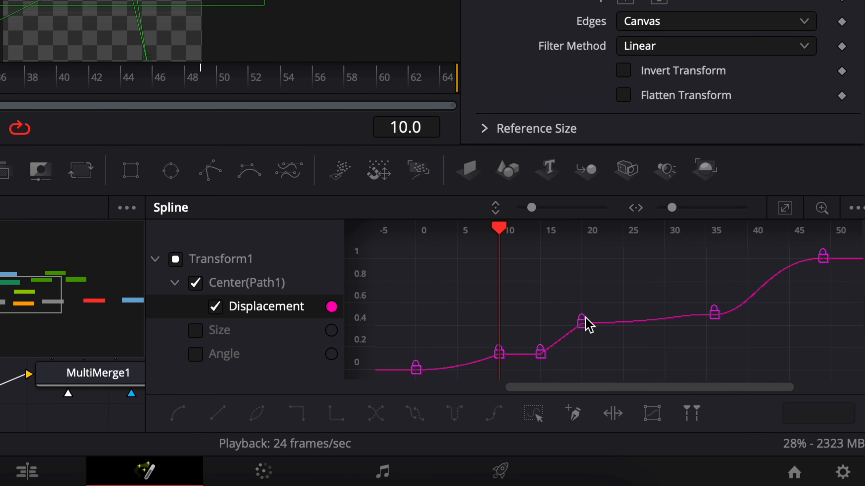
Examine the Displacement easing by selecting groups of keyframes, including the pair at frames 15 and 20, and clear the selection
drag(404, 254, 818, 367)
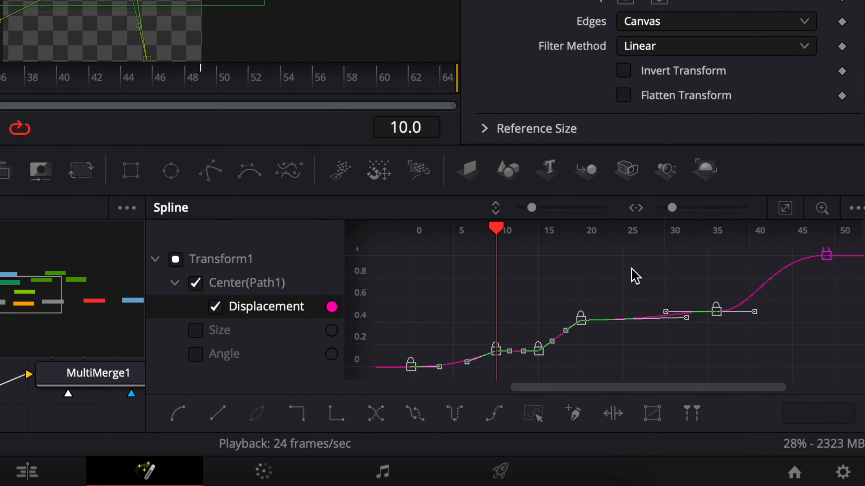
click(557, 276)
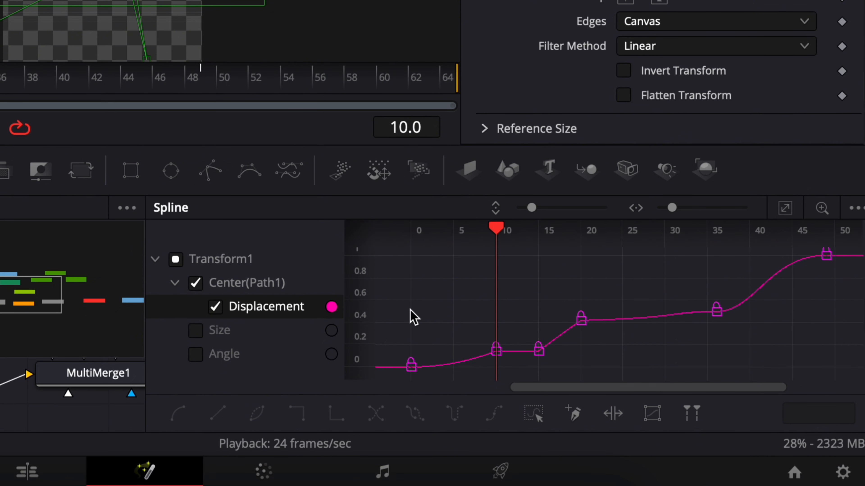
drag(397, 323, 595, 315)
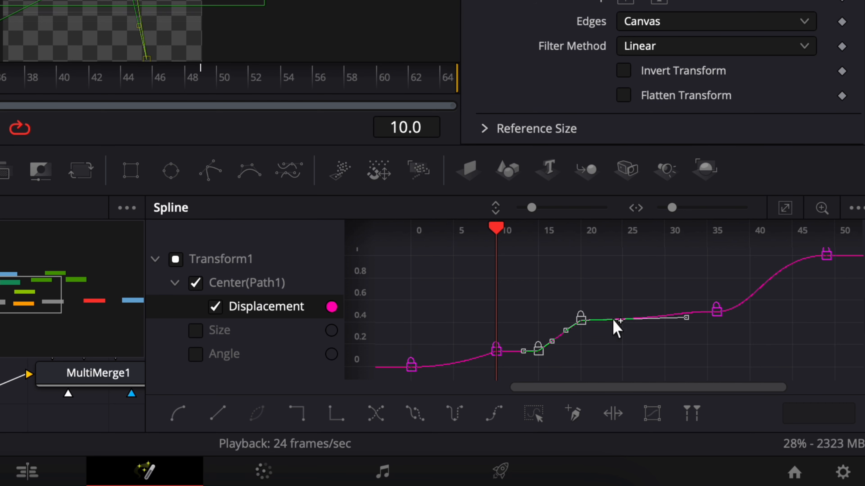
drag(722, 332, 856, 247)
click(614, 368)
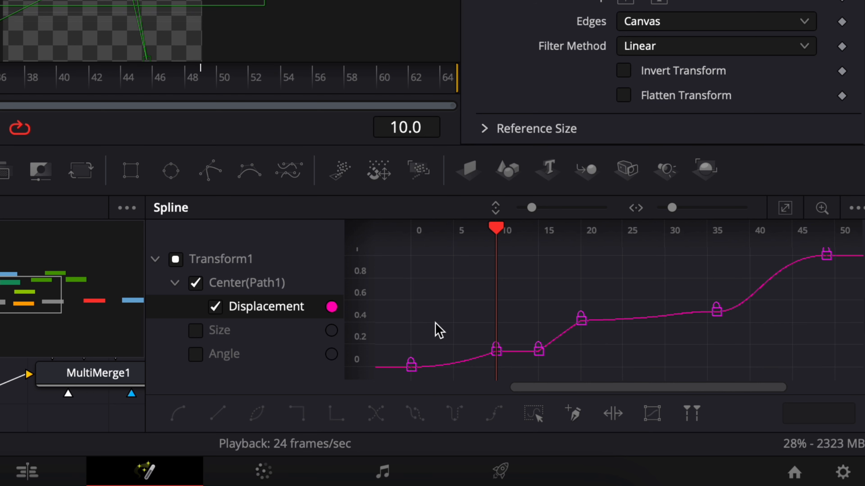
Examine the Displacement handles of the first two keyframes and of the last two, and clear the selection
drag(392, 315, 514, 385)
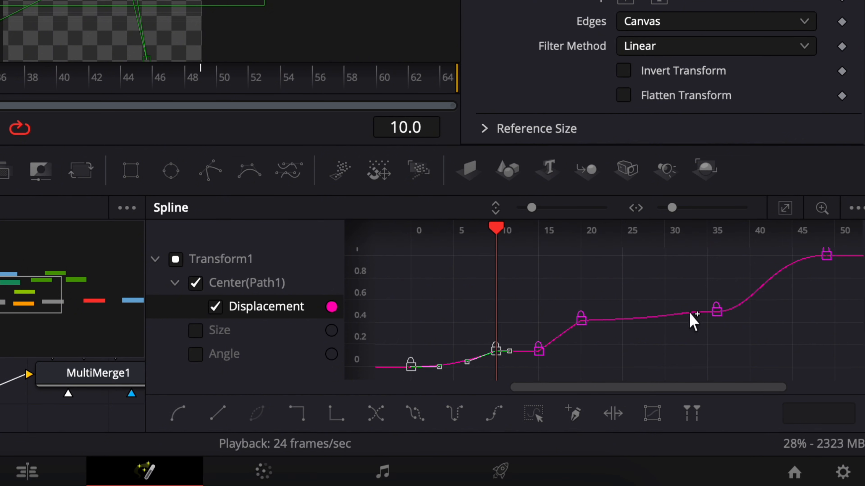
drag(692, 320, 848, 242)
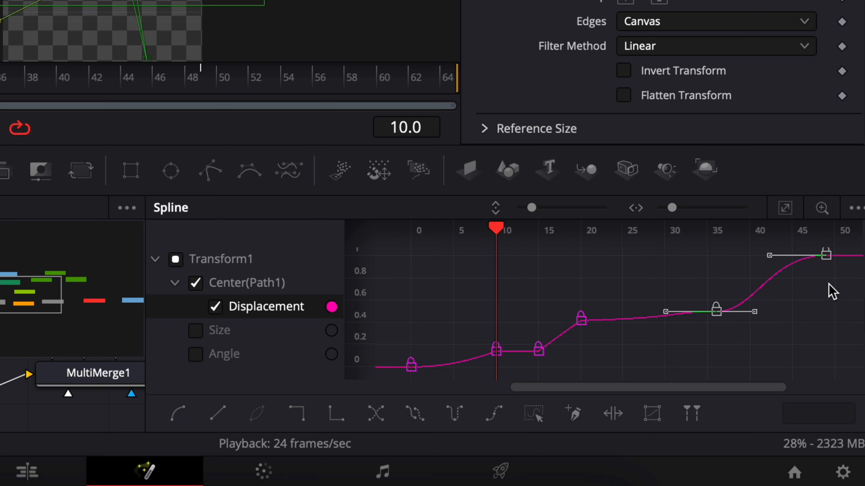
scroll(831, 292, right, 2)
click(746, 348)
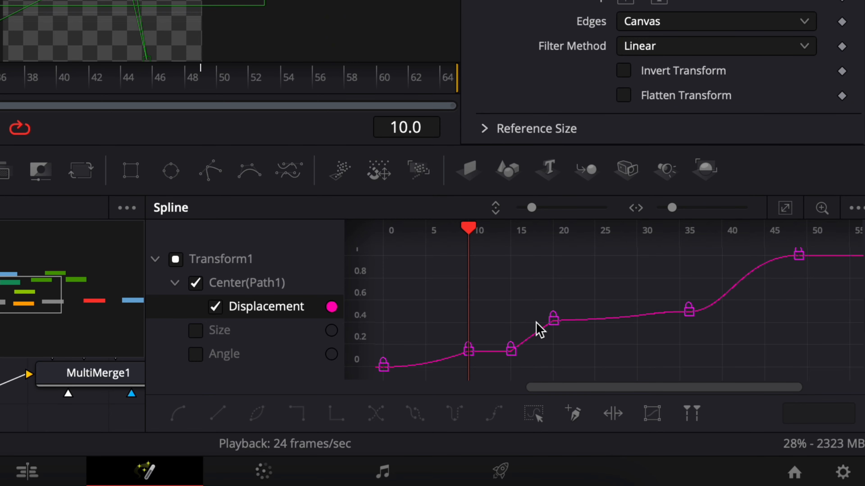
Move the playhead to frame 36, try shifting the Displacement keyframe there slightly earlier, and undo the shift
mouse_move(469, 278)
mouse_down()
mouse_move(393, 278)
mouse_move(464, 279)
mouse_up()
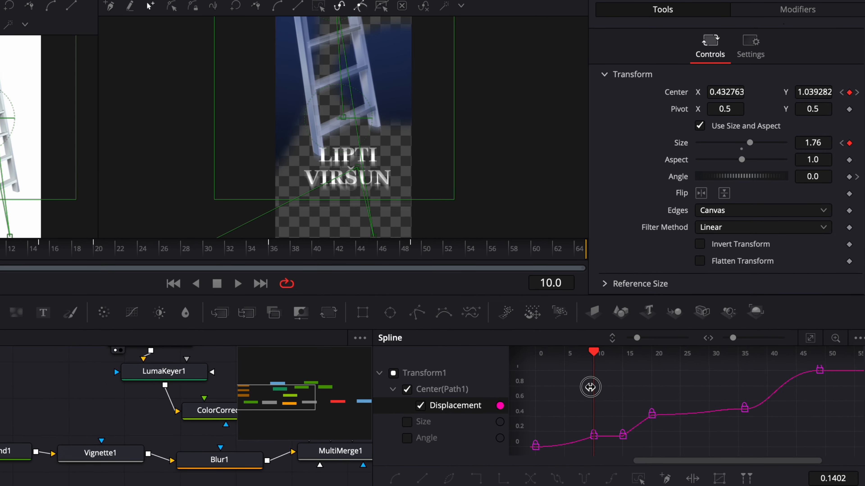
drag(590, 388, 741, 379)
mouse_move(742, 412)
mouse_down()
mouse_move(715, 412)
mouse_move(737, 410)
mouse_up()
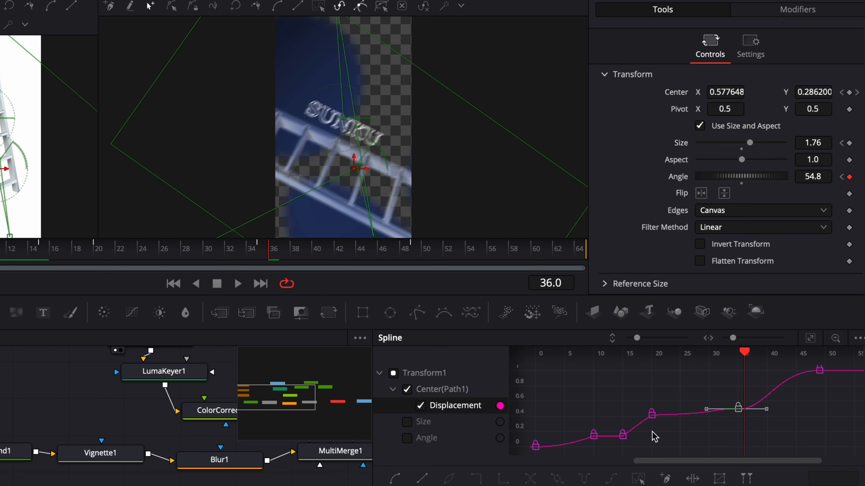
key(super+z)
Compare the keyframes at frames 20 and 36 on the Displacement curve with those on the Angle curve, making Angle active
drag(639, 442, 744, 414)
click(743, 411)
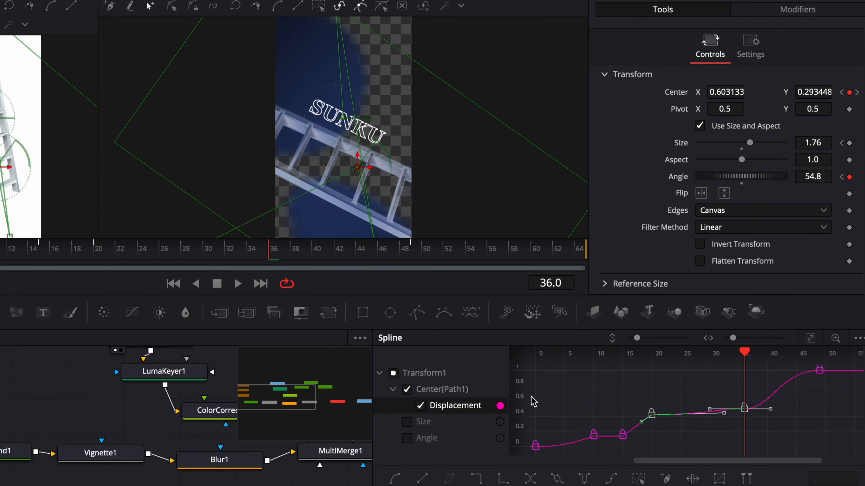
click(407, 438)
click(420, 406)
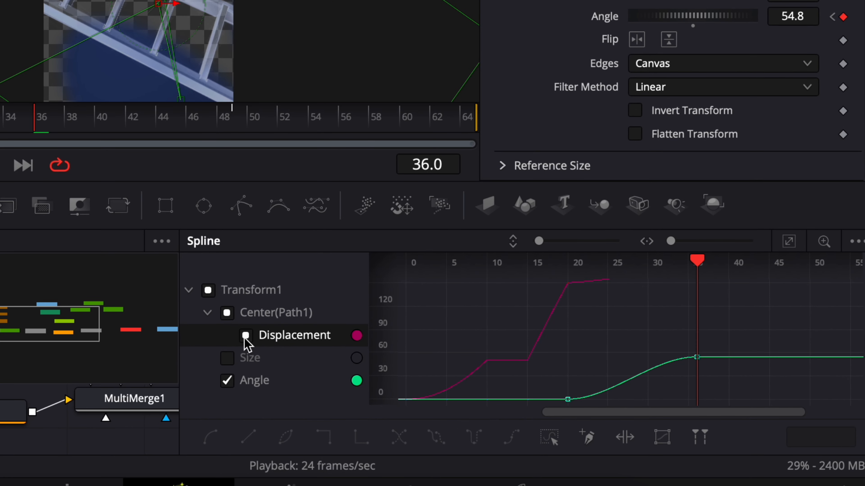
drag(556, 337, 726, 409)
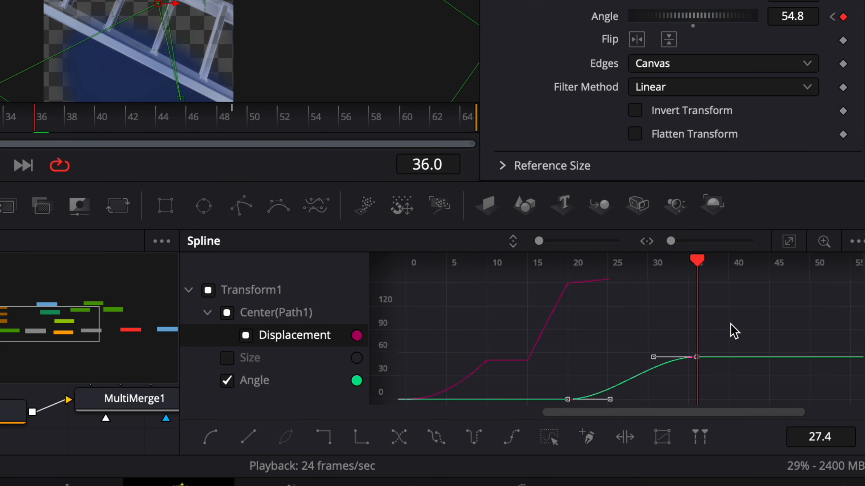
click(623, 328)
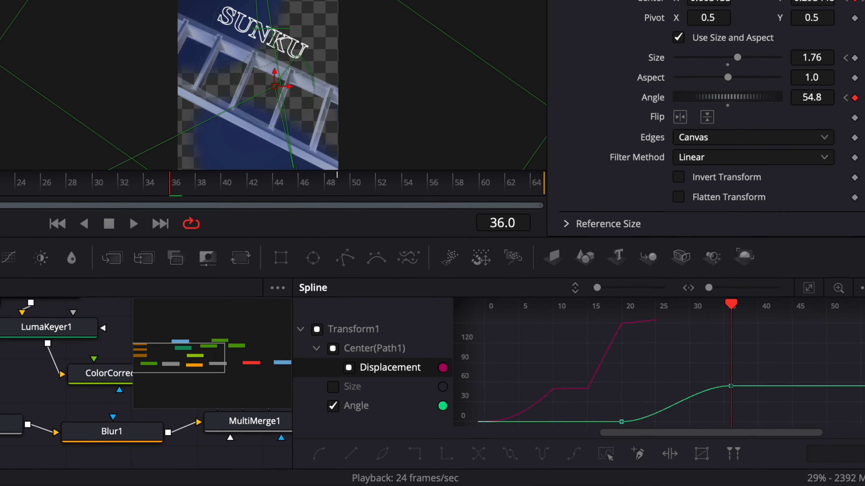
Close the Spline editor, select MediaOut1 and review the composition by playing it from frame 0 and scrubbing its end
click(629, 13)
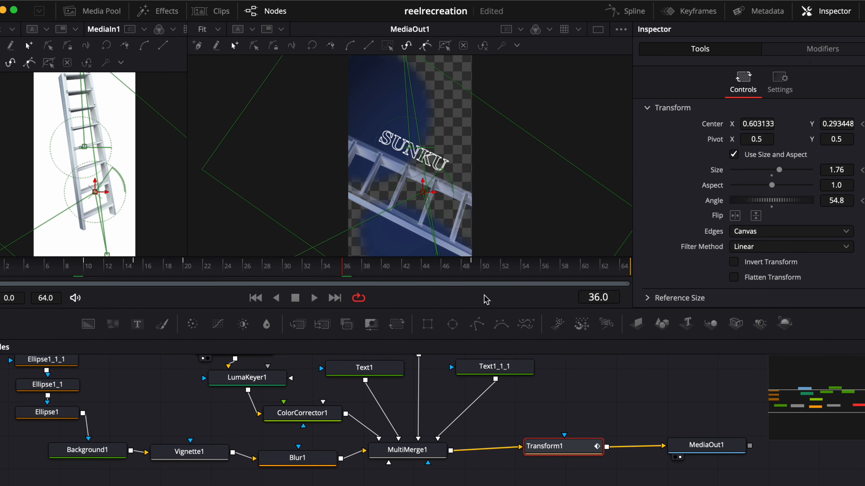
click(684, 445)
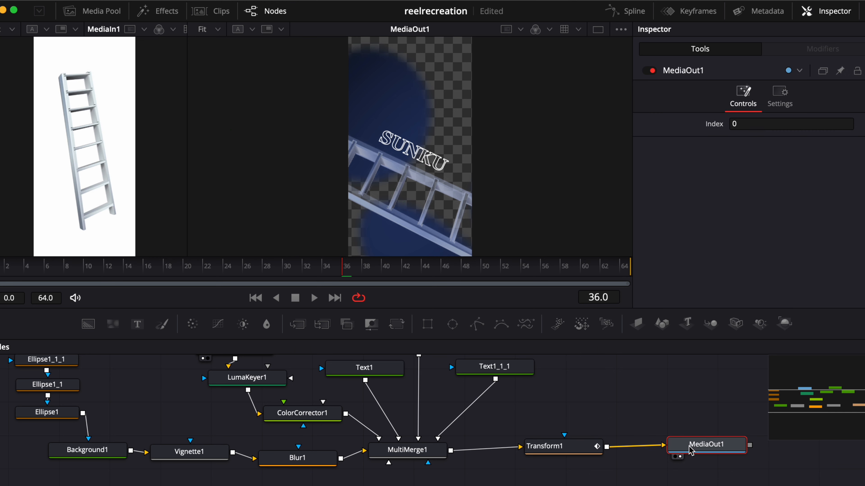
click(0, 267)
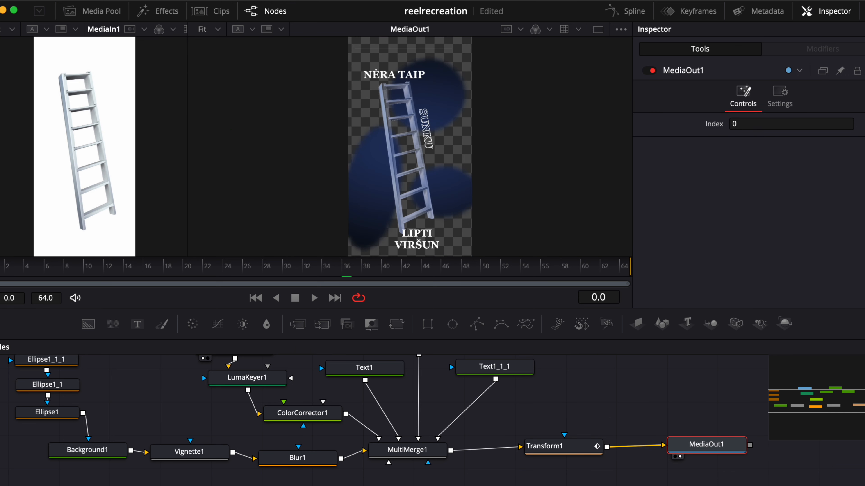
key(space)
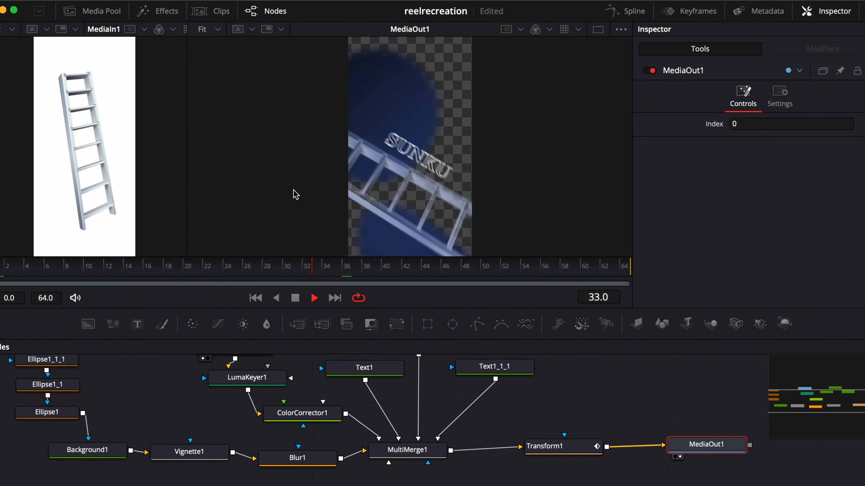
key(space)
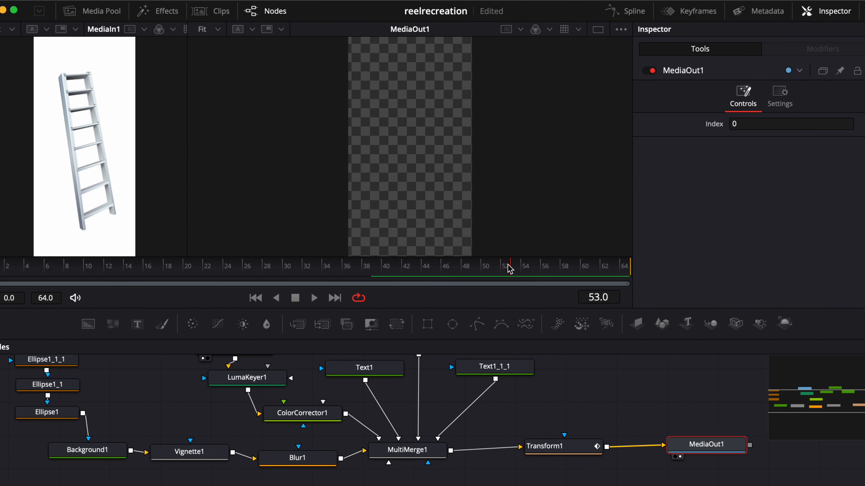
drag(509, 269, 456, 270)
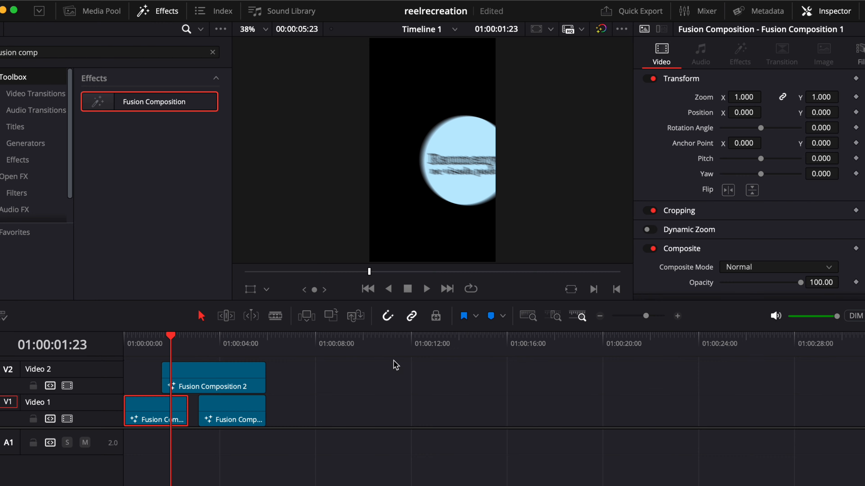
On the Edit page, place the playhead at the start of Fusion Composition 2 and open that clip in the Fusion page
click(218, 378)
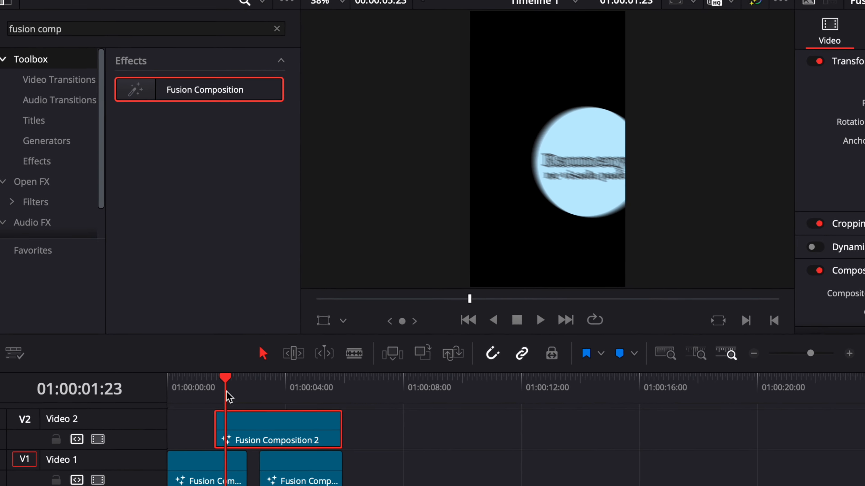
drag(194, 359, 186, 361)
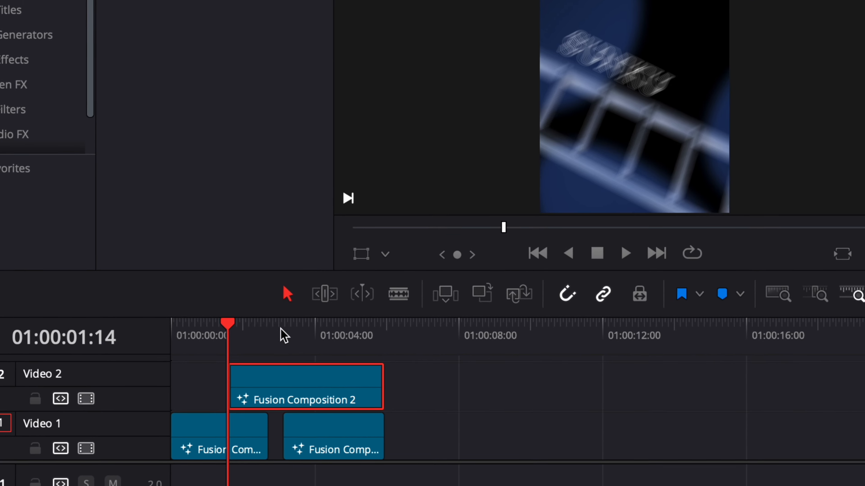
right_click(272, 351)
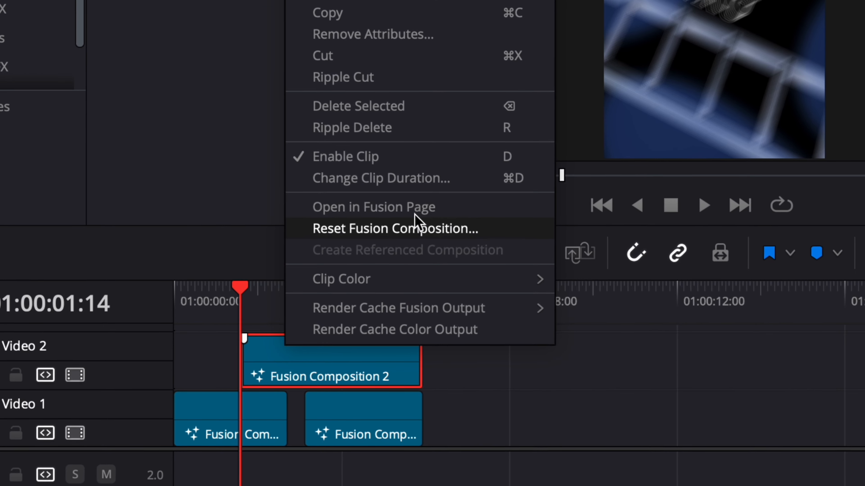
click(428, 207)
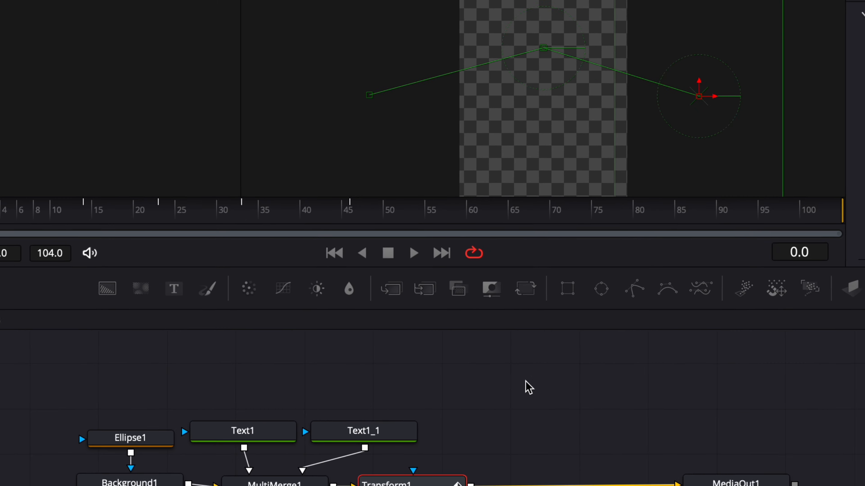
scroll(400, 380, down, 5)
scroll(400, 380, left, 5)
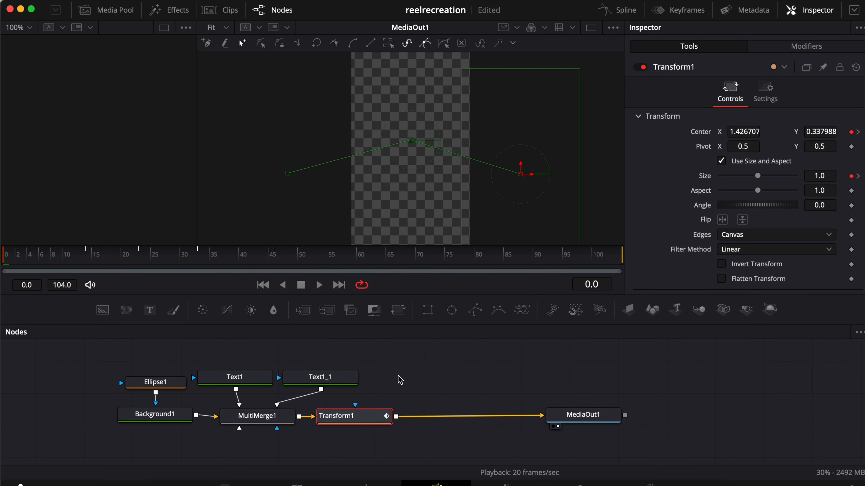
Show Background1's solid color settings and go to frame 21 to view the circle with its text
click(410, 371)
click(154, 417)
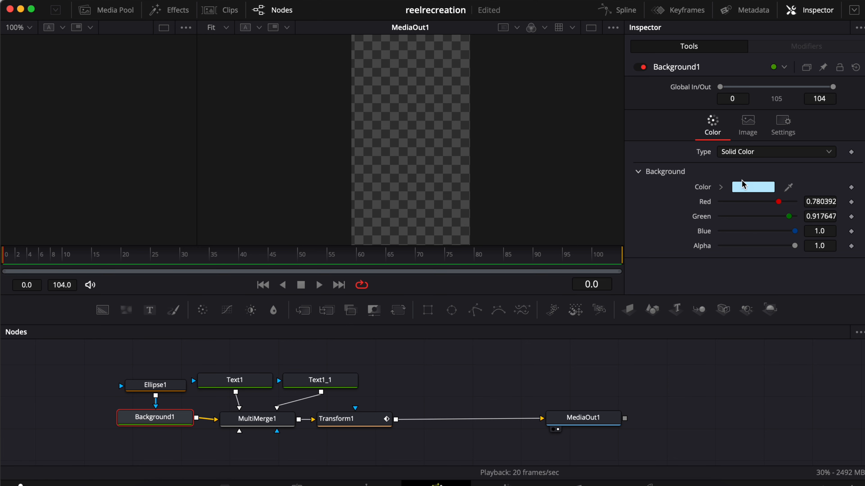
click(125, 252)
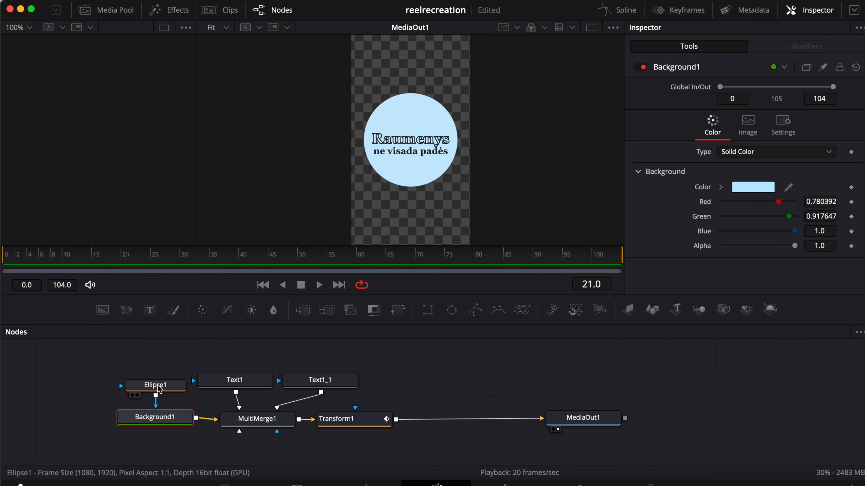
Examine Ellipse1's mask settings and MultiMerge1's layer list, and clear the node selection
drag(159, 388, 158, 386)
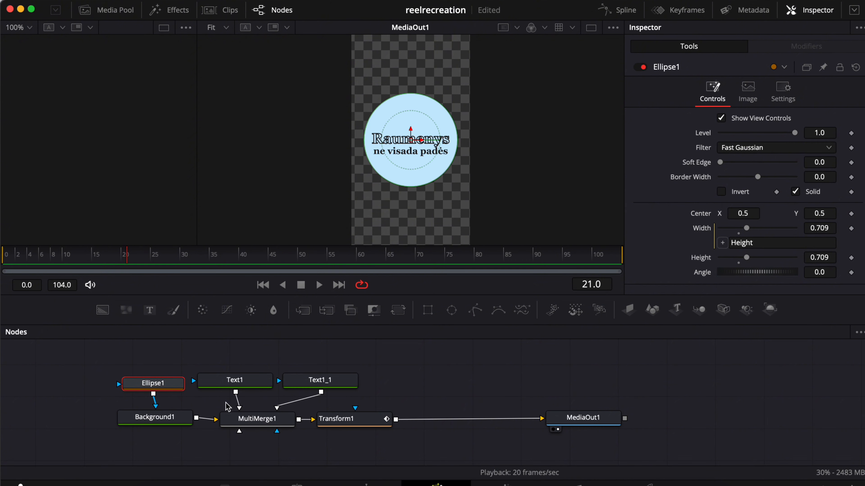
click(145, 358)
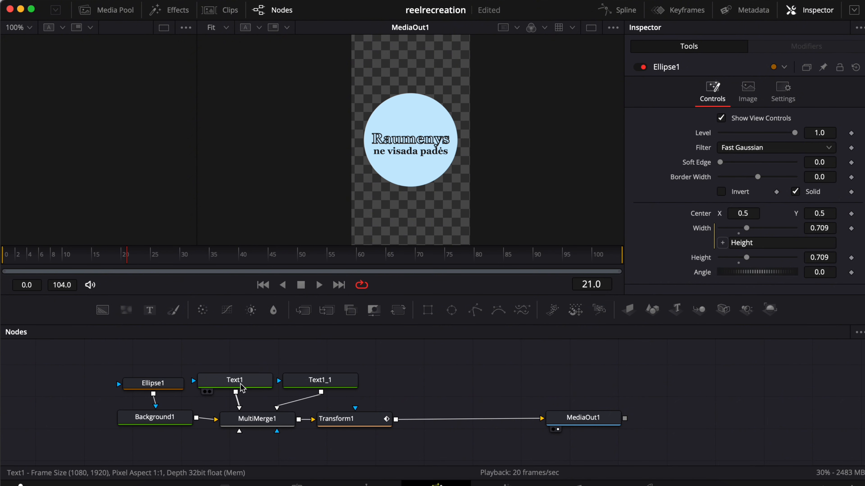
click(254, 419)
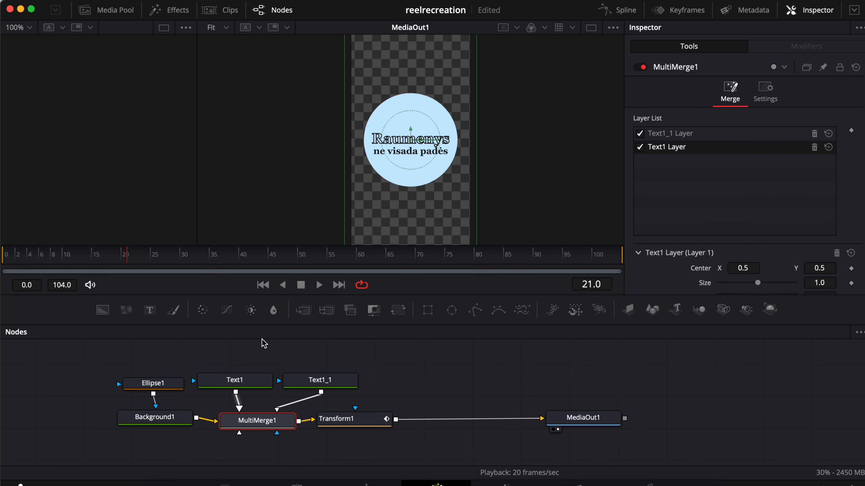
click(269, 363)
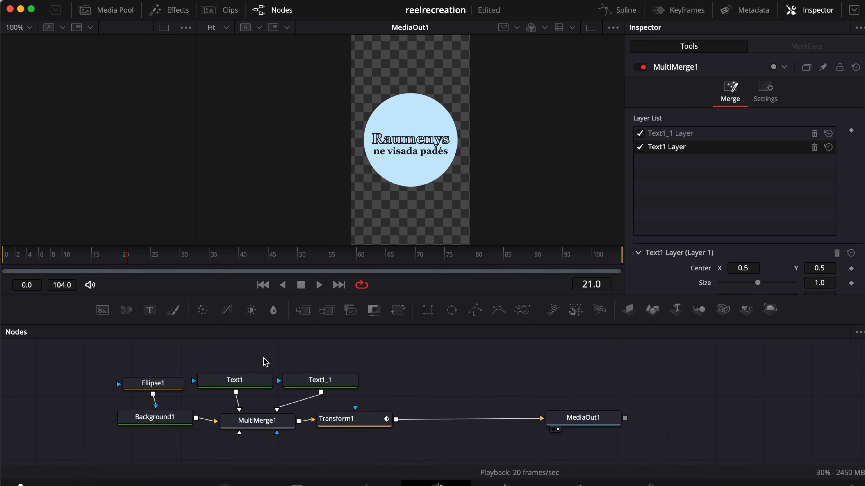
Move the Text1_1 node above Text1 in the node tree and compare the text settings of the two nodes
drag(308, 384, 299, 366)
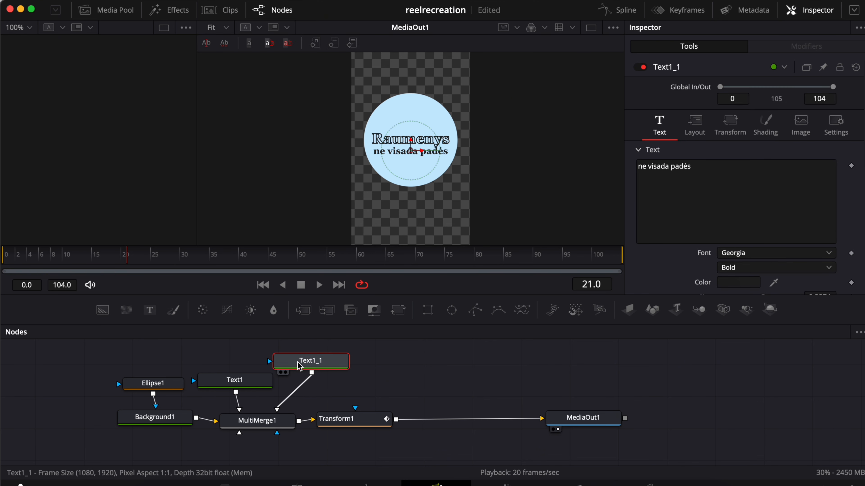
click(332, 402)
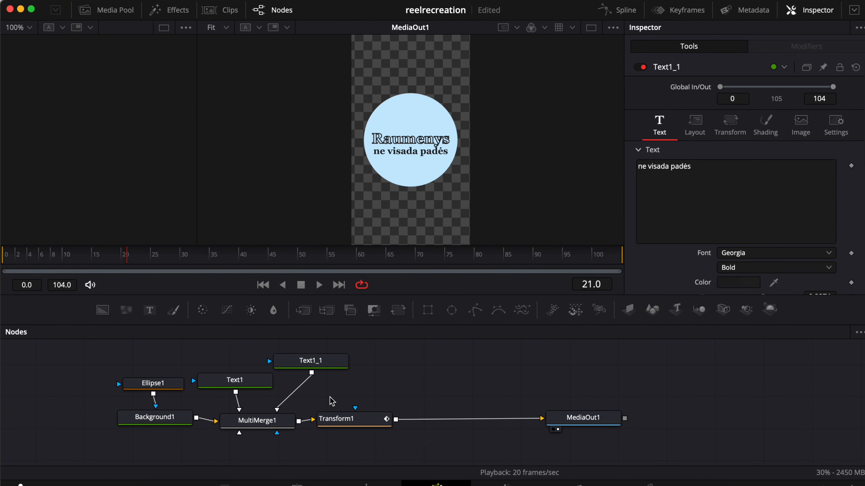
click(256, 382)
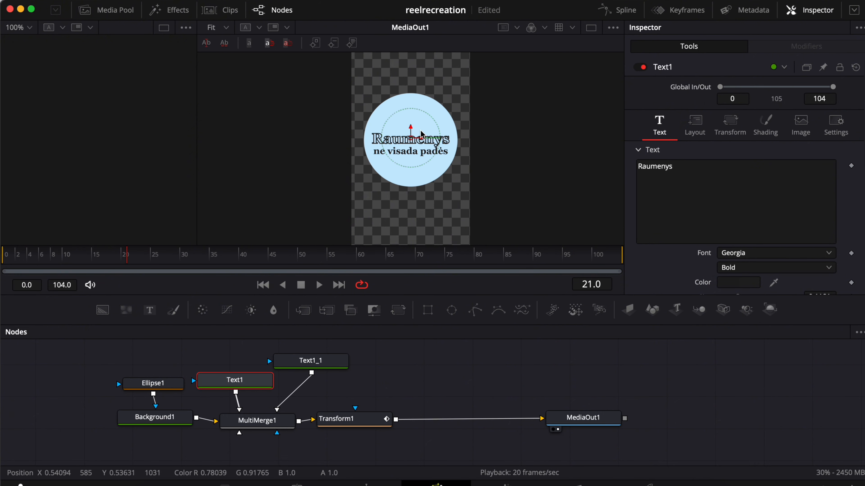
click(310, 361)
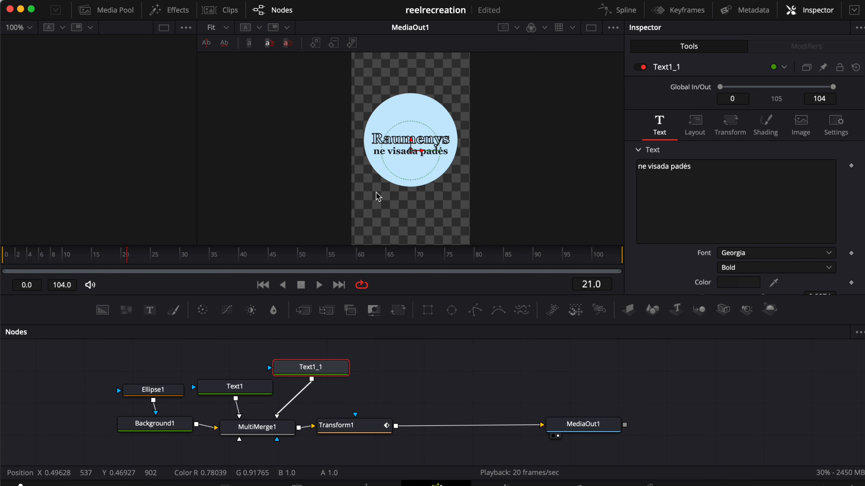
Review Text1's shading elements and its text, font, size and anchor settings
click(248, 391)
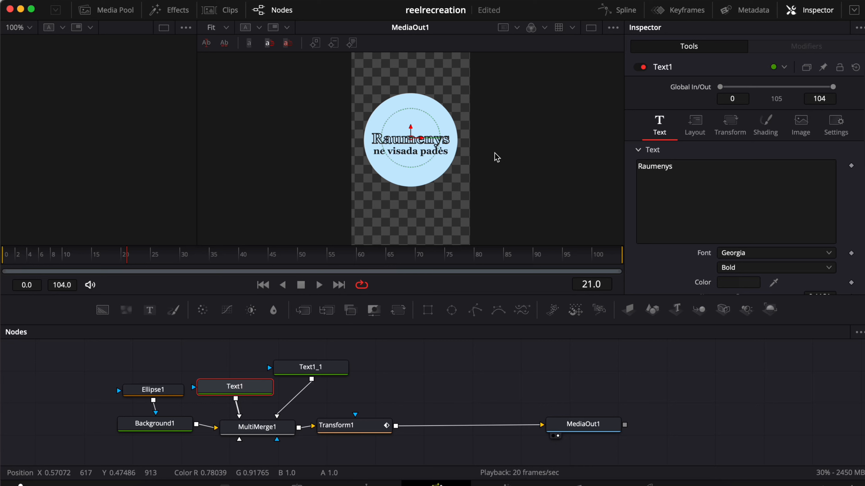
click(766, 126)
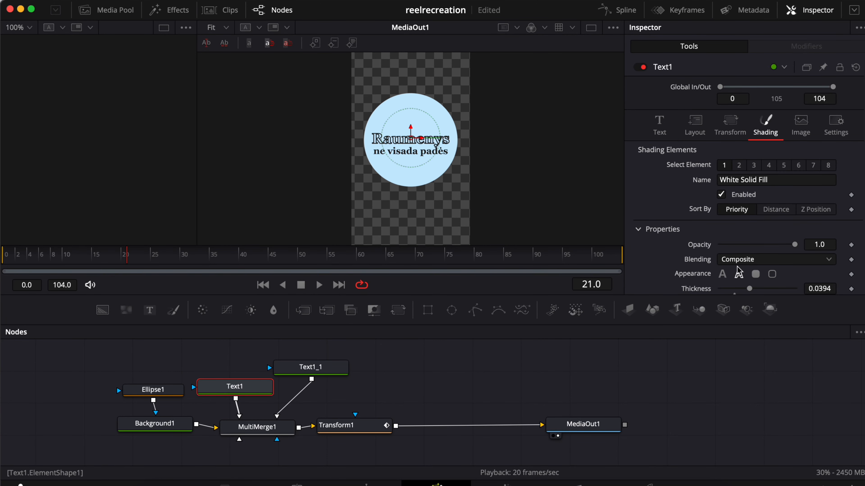
click(660, 133)
scroll(673, 276, down, 5)
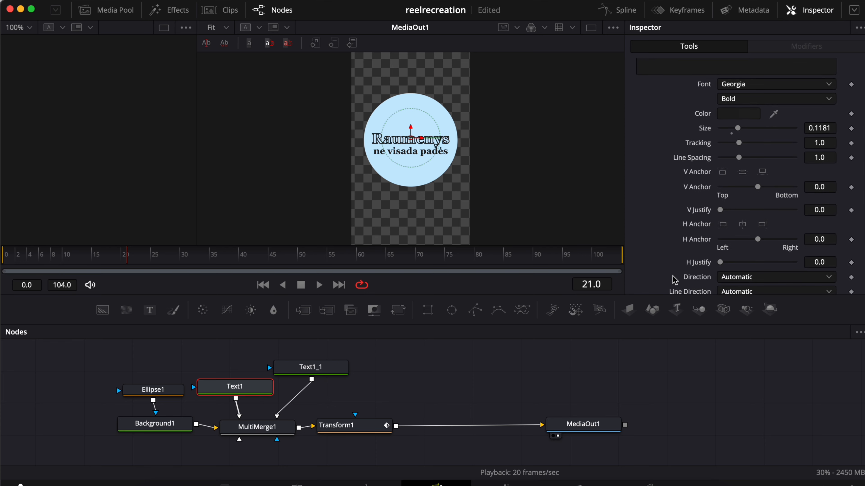
scroll(673, 280, down, 2)
scroll(670, 173, up, 10)
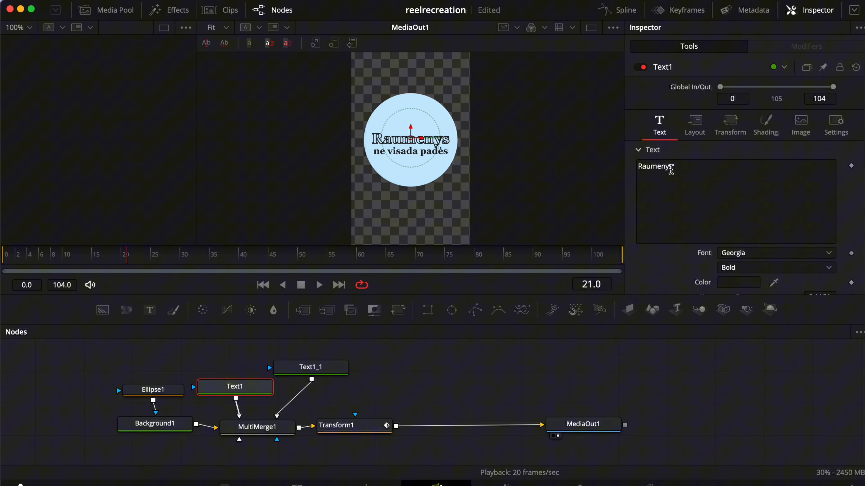
Move Transform1 closer to MediaOut1 and step through its Center and Size keyframes at frames 0, 14, 23, 33 and 46
drag(358, 430, 392, 432)
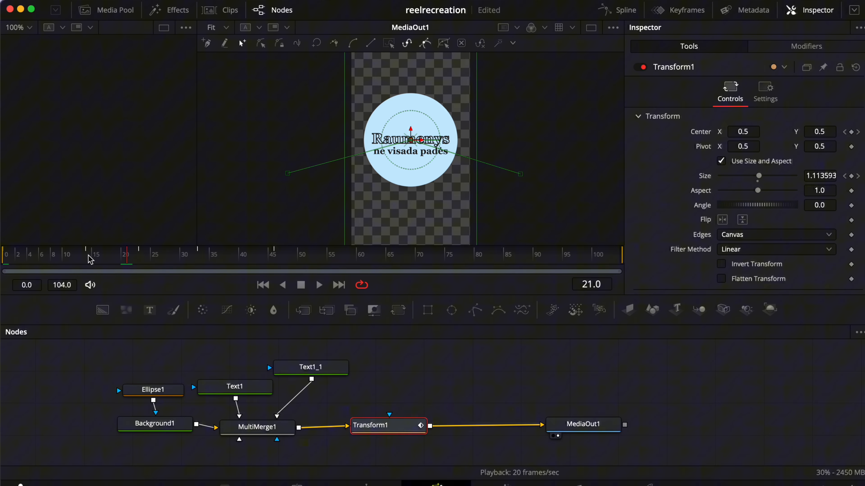
click(9, 260)
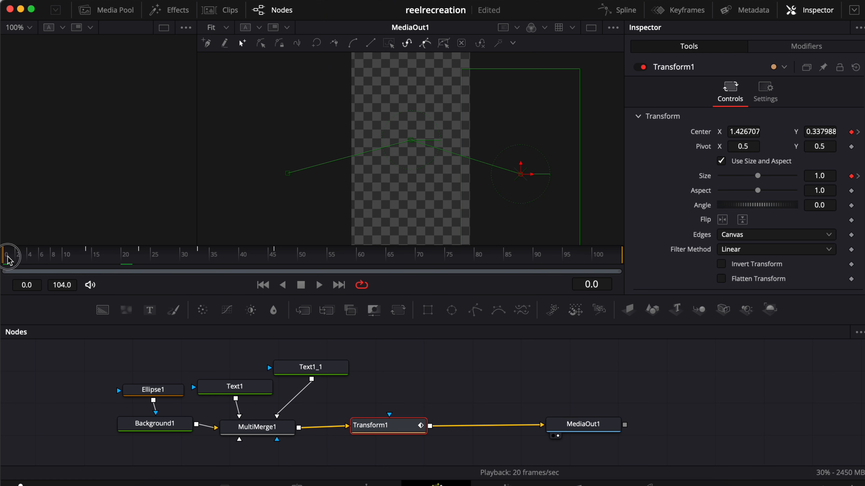
mouse_move(9, 261)
mouse_down()
mouse_move(42, 258)
mouse_move(6, 258)
mouse_up()
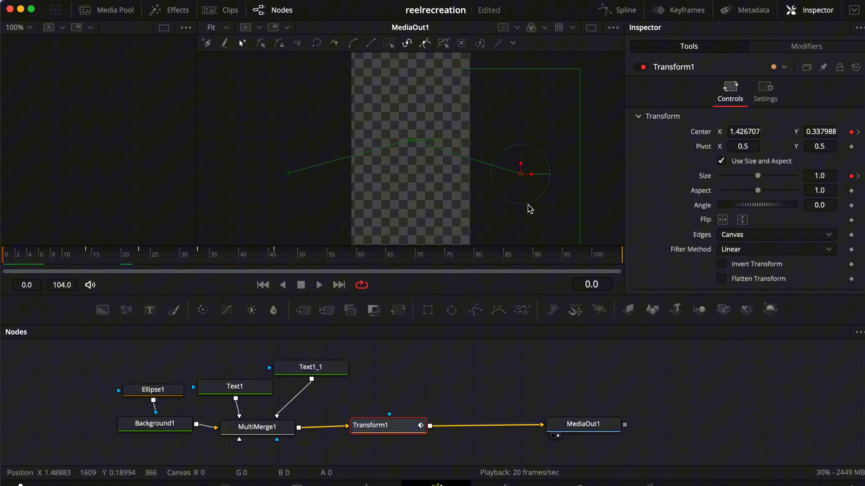
click(85, 256)
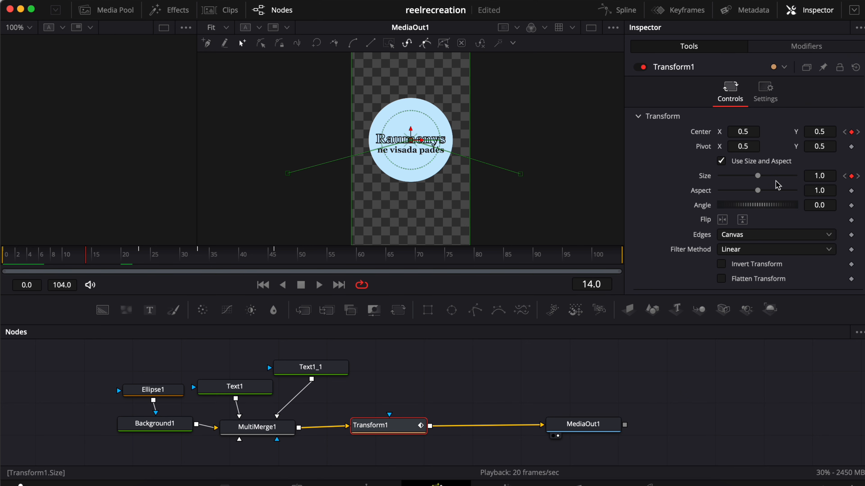
click(141, 257)
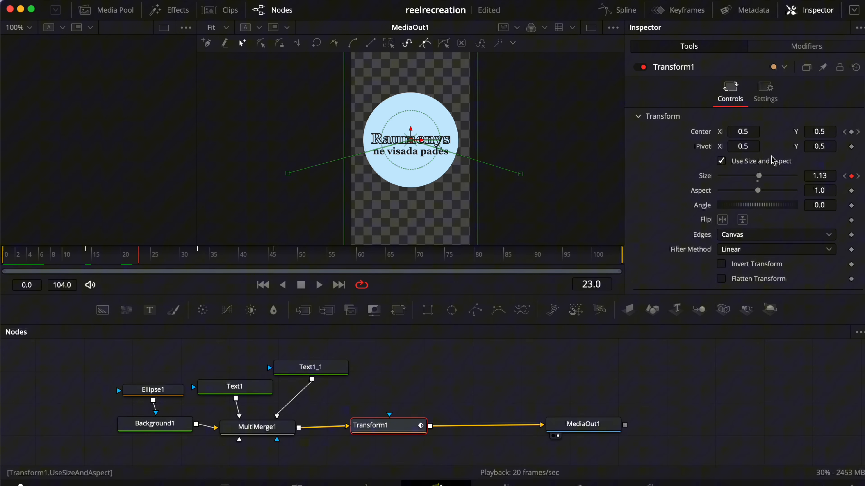
click(199, 255)
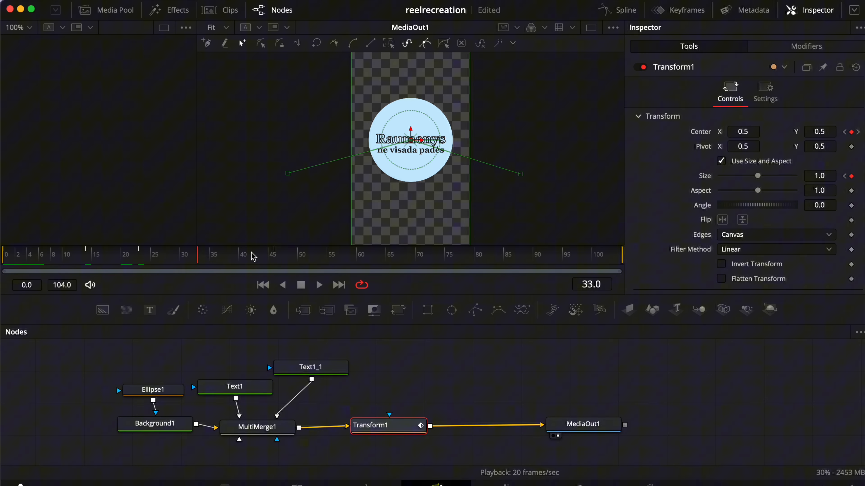
click(275, 255)
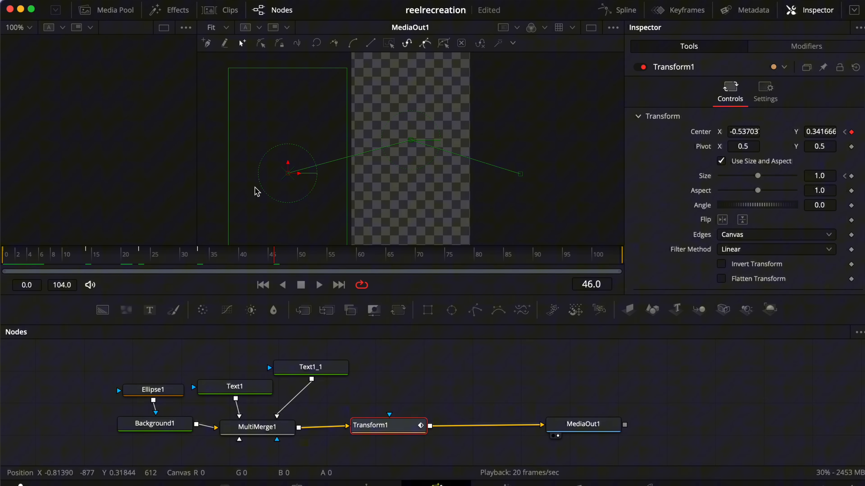
Fit Transform1's curves in the Spline editor, isolate the Displacement curve and select its entrance and exit keyframes to inspect their easing
click(621, 10)
click(456, 363)
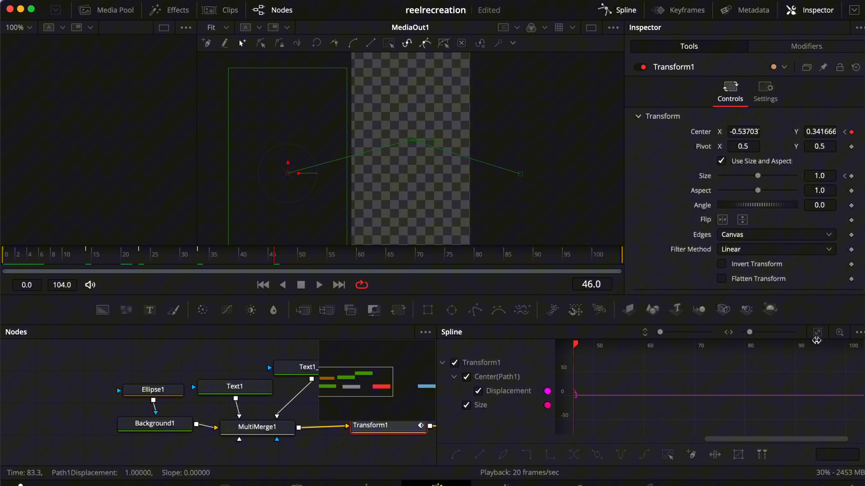
click(818, 332)
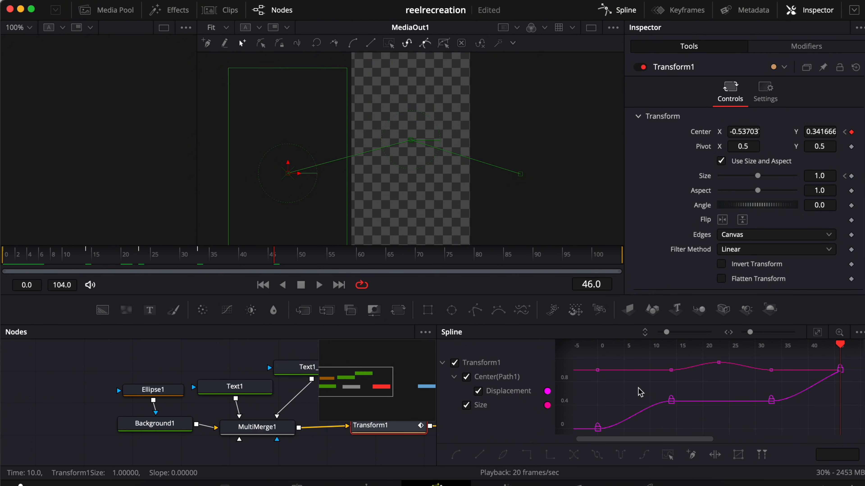
click(468, 406)
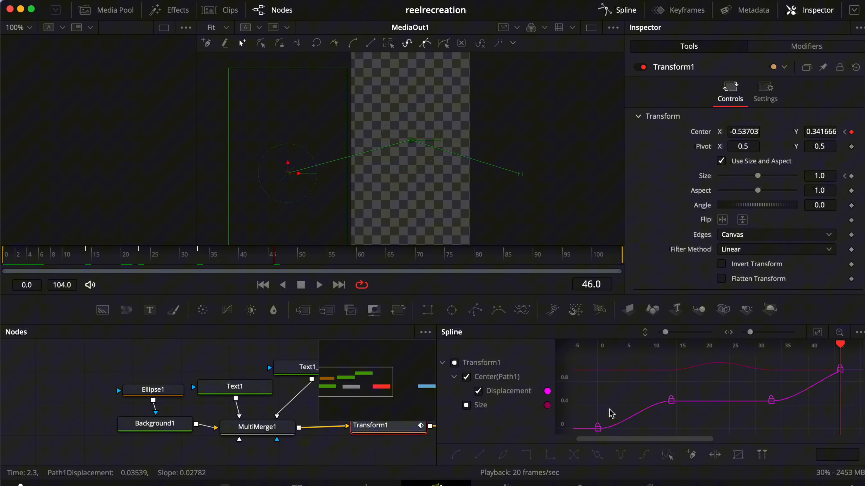
drag(579, 373, 691, 440)
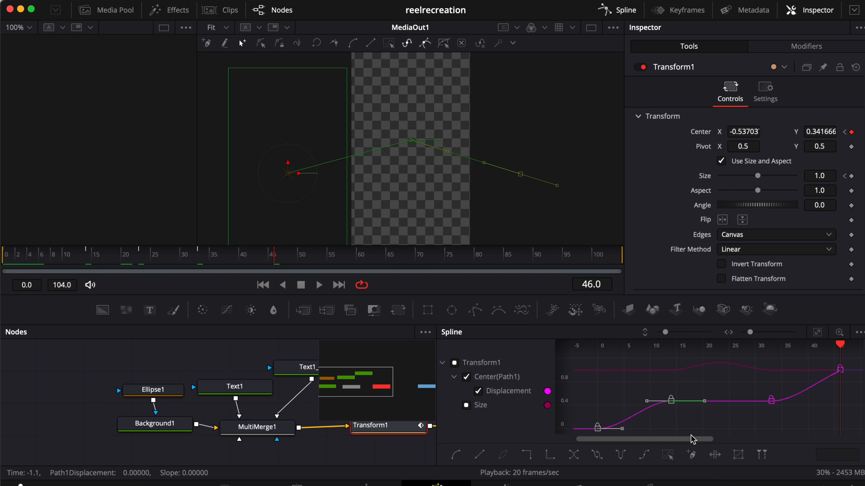
drag(751, 422, 849, 366)
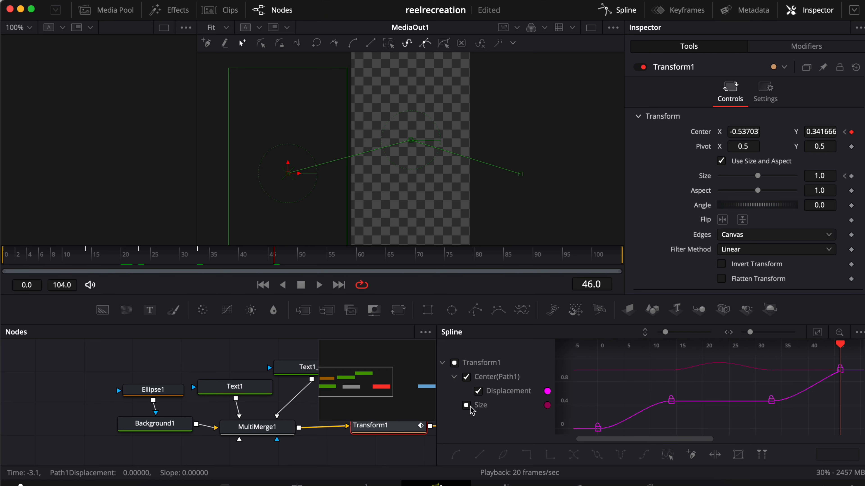
Isolate Transform1's Size curve in the Spline editor, inspect the easing handles of its keyframes and clear the keyframe selection
click(473, 405)
click(466, 405)
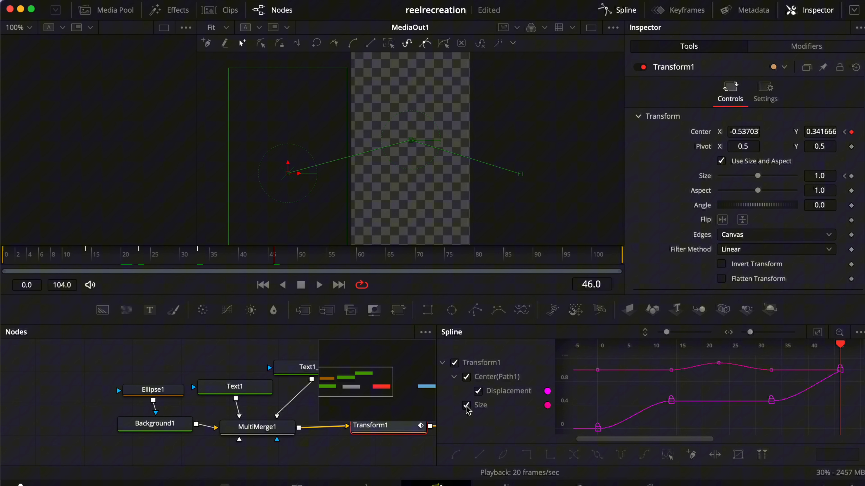
click(478, 391)
scroll(647, 383, left, 1)
scroll(647, 382, up, 1)
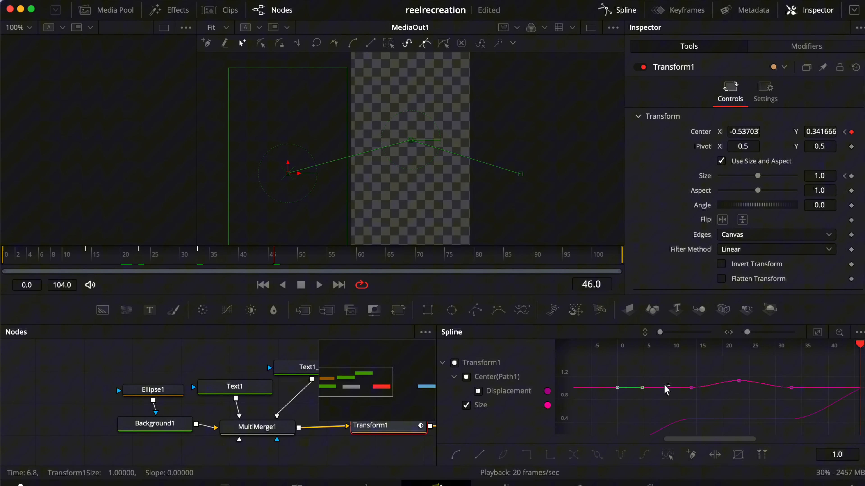
click(690, 387)
drag(689, 400, 721, 368)
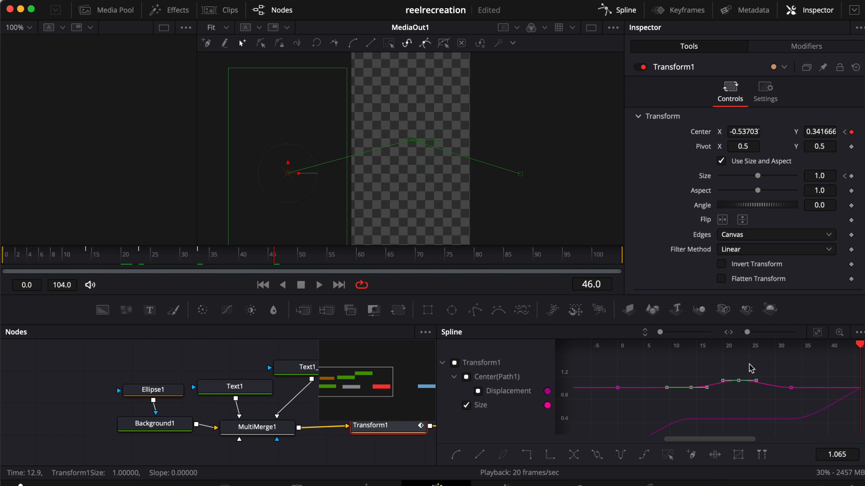
click(702, 375)
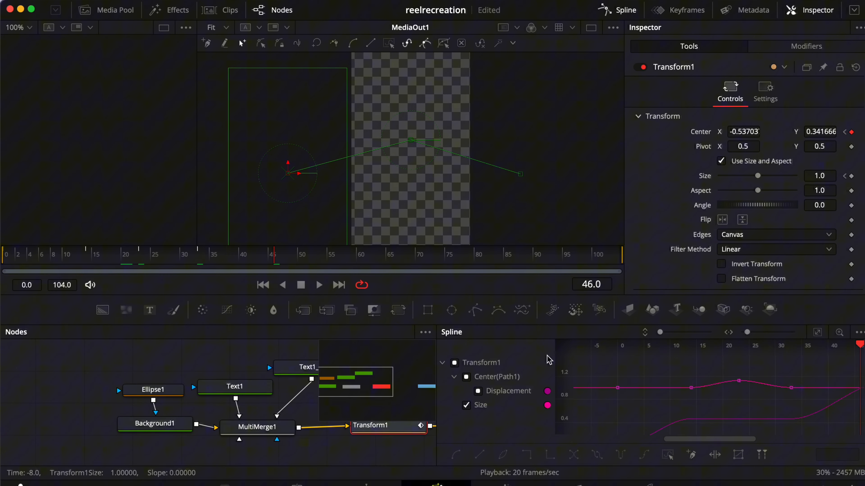
Close the Spline editor, clear the node selection, play the animation from frame 1 and scrub it from the start to frame 43
click(617, 13)
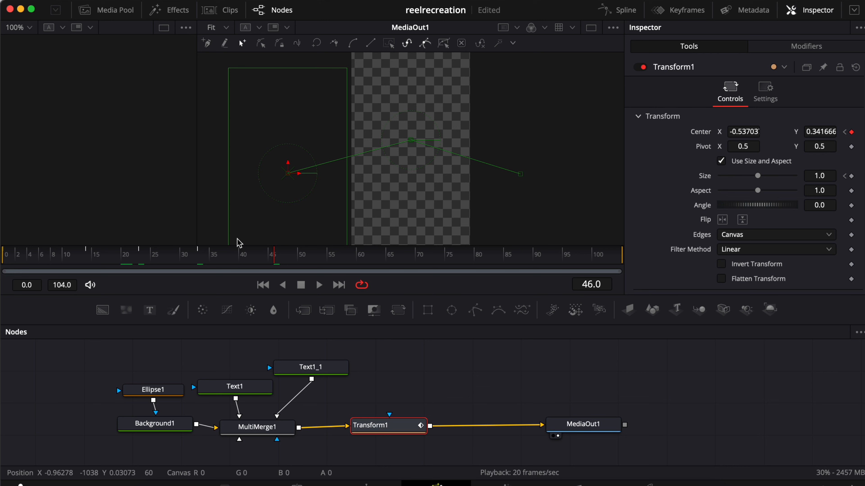
click(12, 260)
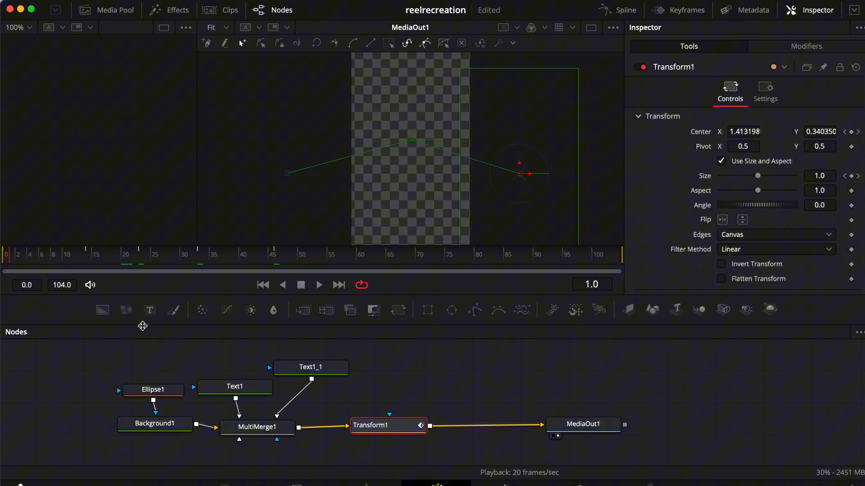
click(388, 367)
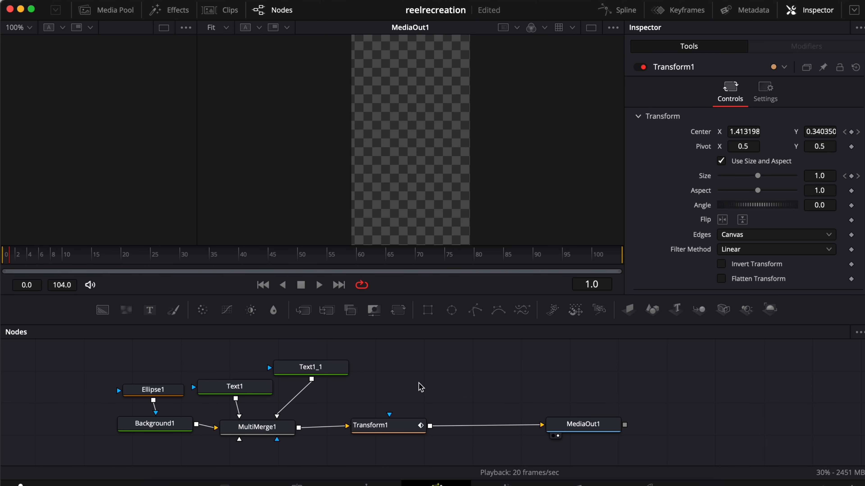
key(space)
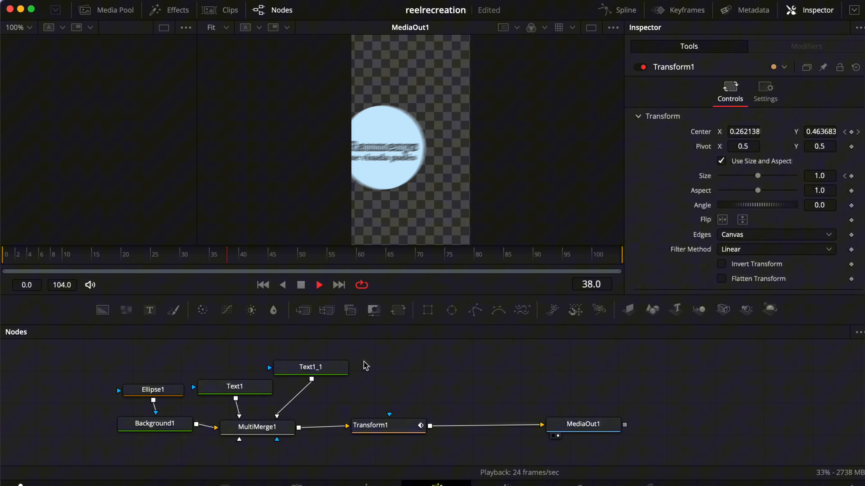
key(space)
drag(10, 256, 261, 255)
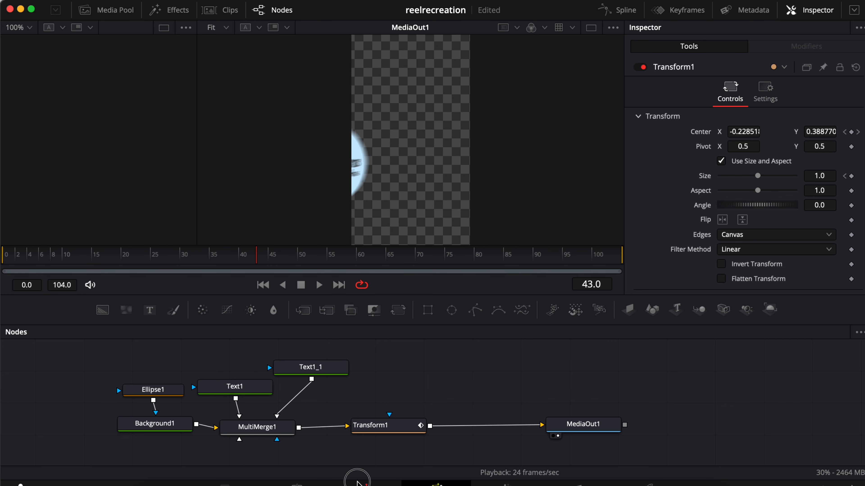
From the Edit page, open the second Fusion Composition clip on Video 1 in the Fusion page and bring its whole node tree into view
click(366, 483)
click(253, 397)
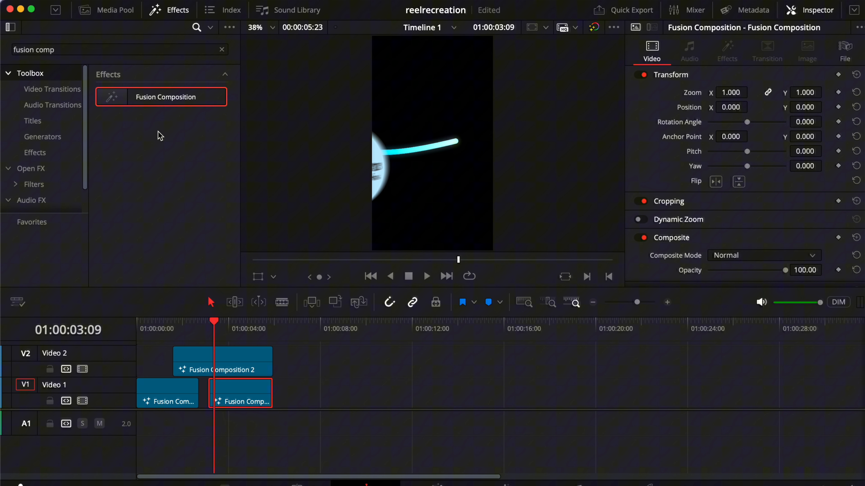
right_click(228, 387)
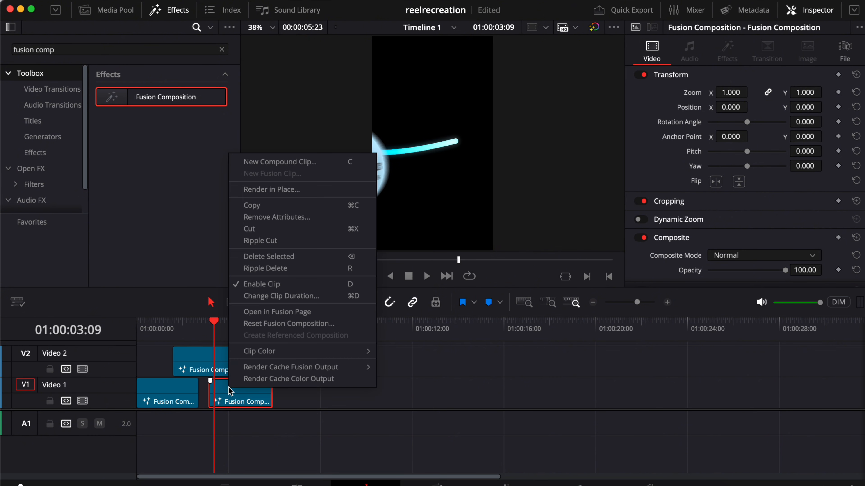
click(290, 310)
scroll(312, 351, left, 10)
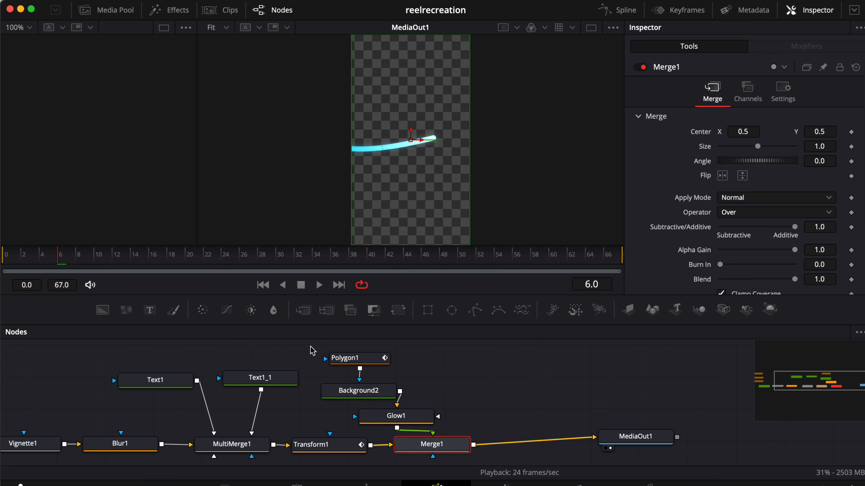
scroll(313, 351, left, 3)
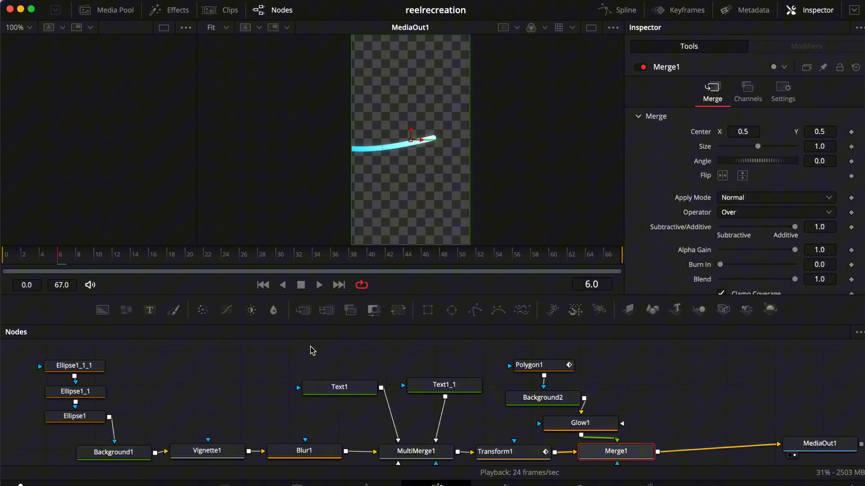
Go to frame 49, inspect Background1 and select its masks Ellipse1, Ellipse1_1 and Ellipse1_1_1 together to view their shapes
click(127, 410)
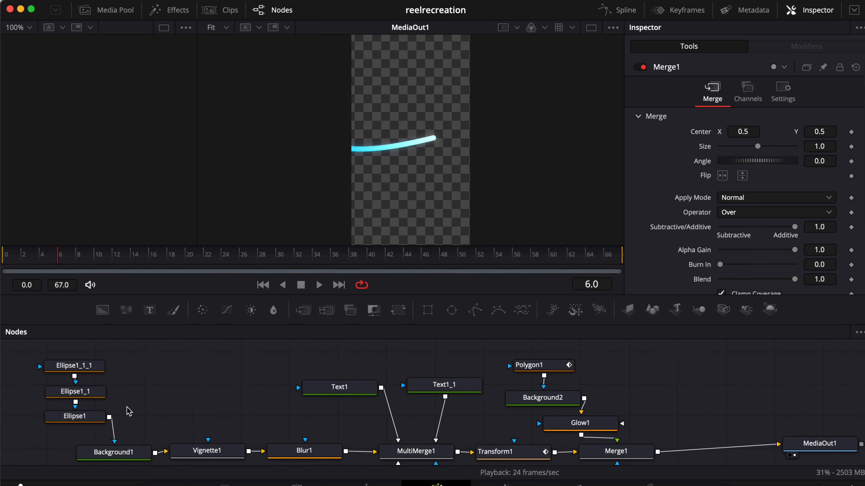
click(110, 447)
click(98, 366)
drag(125, 354, 42, 436)
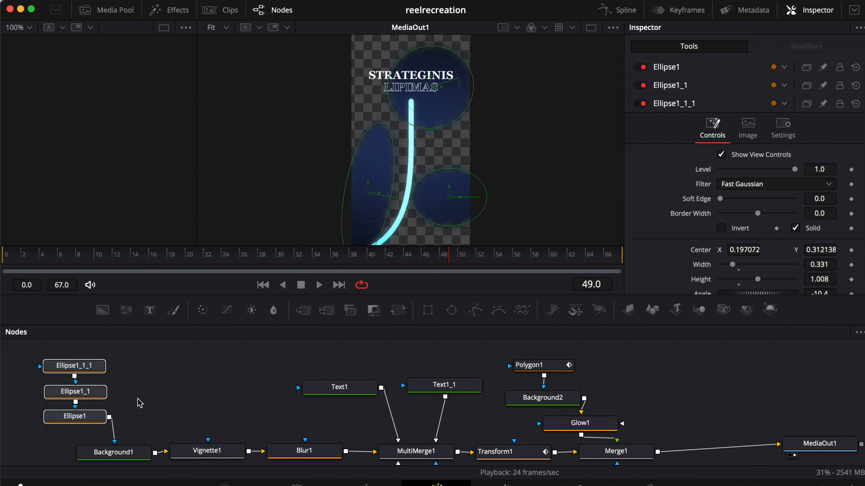
Clear the mask selection and inspect Ellipse1_1_1, Ellipse1_1, Ellipse1 and Background1 one after another
click(125, 381)
scroll(145, 424, down, 1)
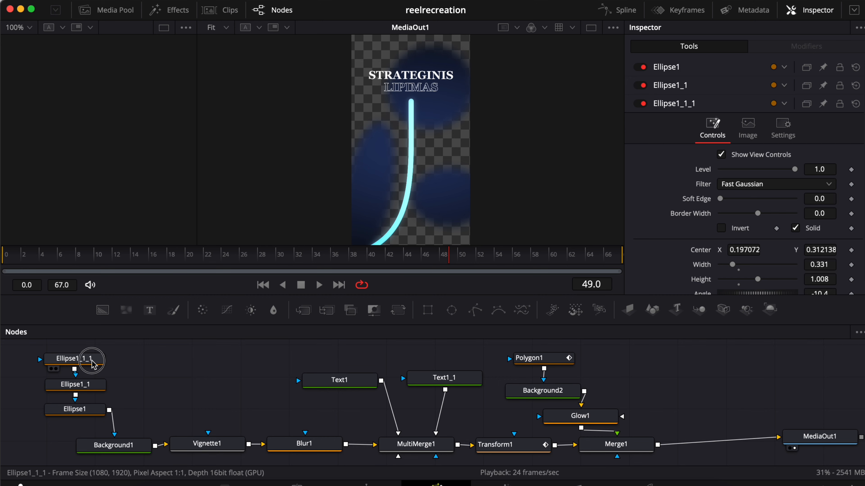
scroll(93, 361, up, 1)
click(85, 366)
click(85, 391)
click(85, 416)
click(106, 450)
Inspect Vignette1 and Blur1, and select the whole branch from the ellipse masks through Blur1
scroll(107, 442, down, 2)
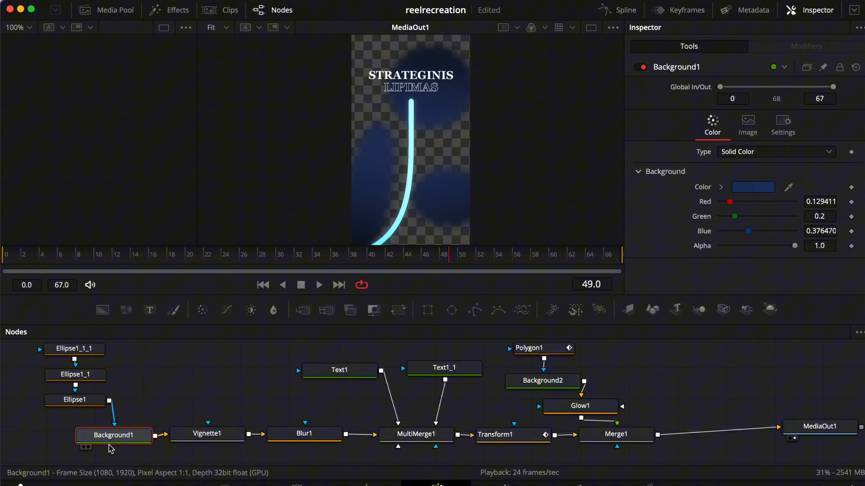
click(201, 435)
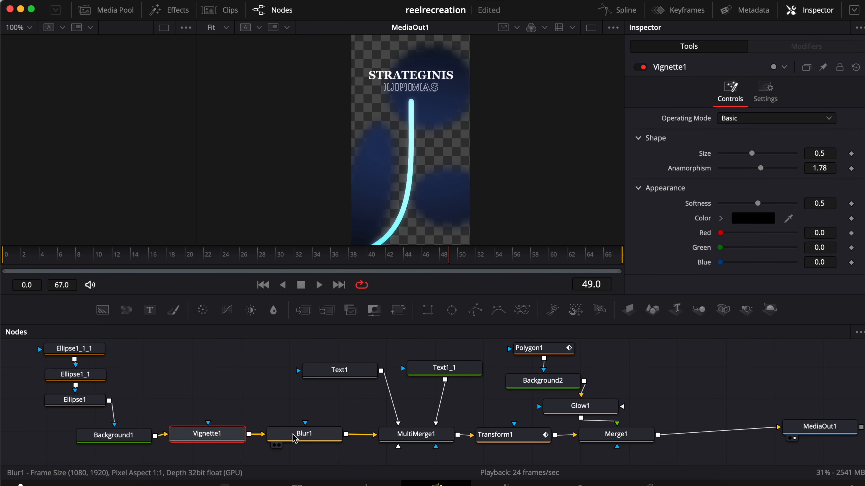
click(307, 437)
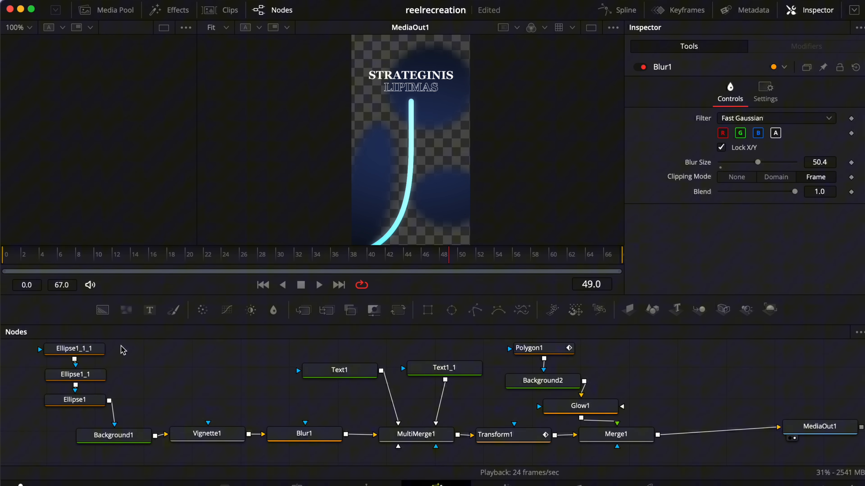
drag(26, 351, 311, 449)
Inspect the text settings of Text1 and Text1_1, the two titles feeding MultiMerge1
scroll(331, 395, right, 2)
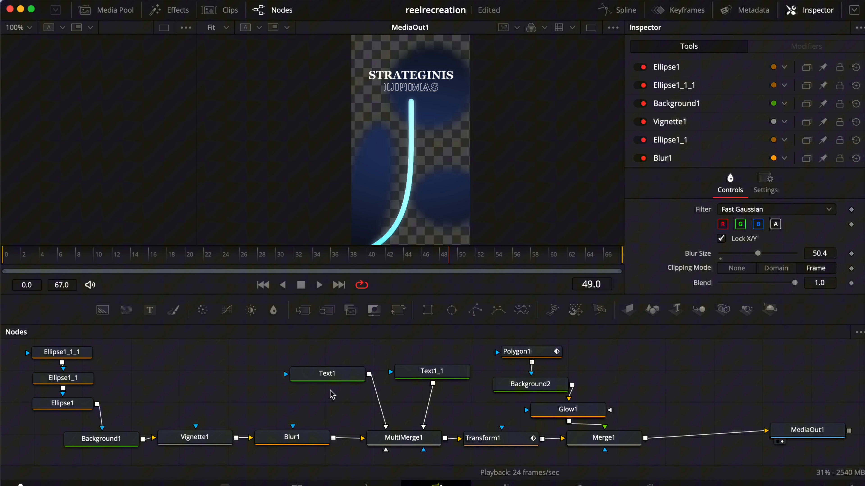
click(327, 373)
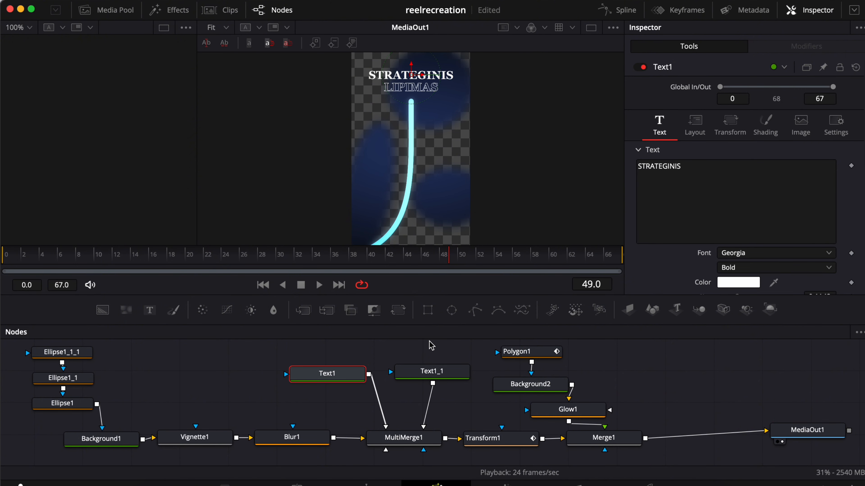
click(412, 371)
click(327, 373)
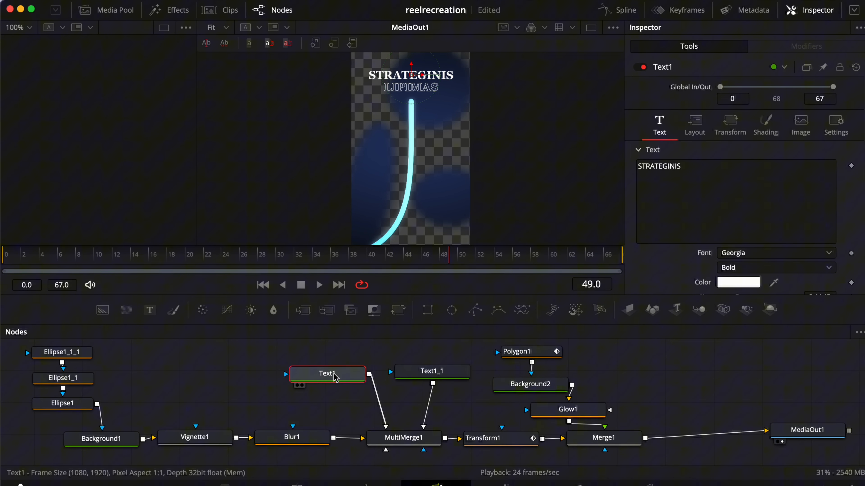
click(431, 371)
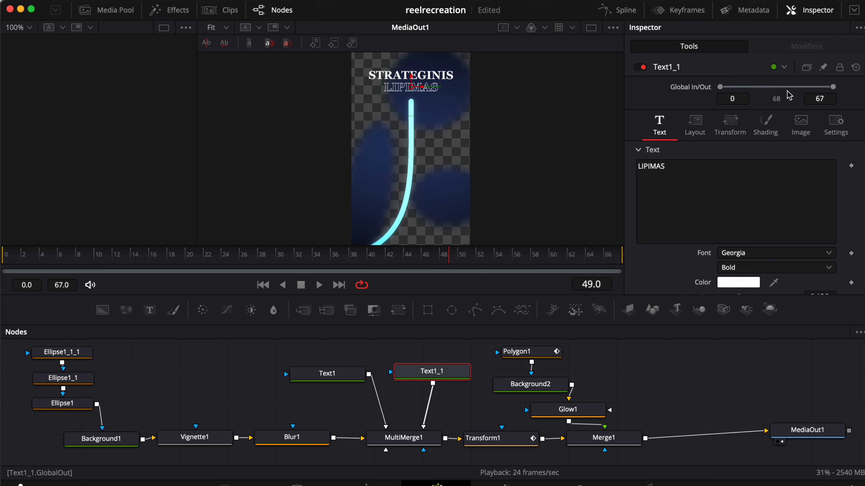
Inspect Transform1 at frame 0, including its keyframed Center, Size and Angle and its motion path beyond the canvas
scroll(475, 428, right, 2)
scroll(476, 427, right, 3)
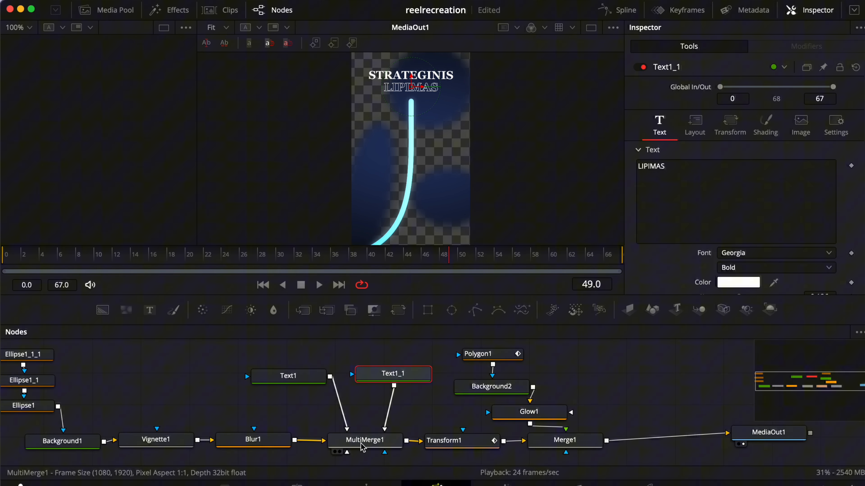
click(436, 442)
scroll(437, 444, right, 4)
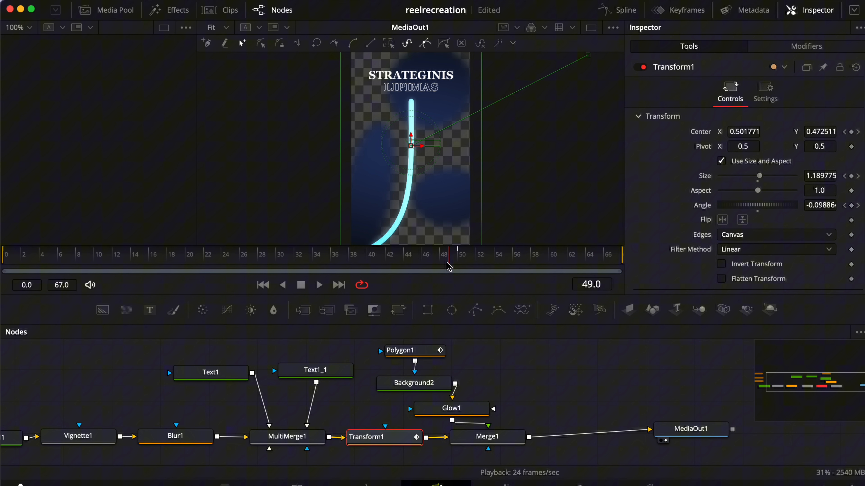
drag(451, 257, 3, 256)
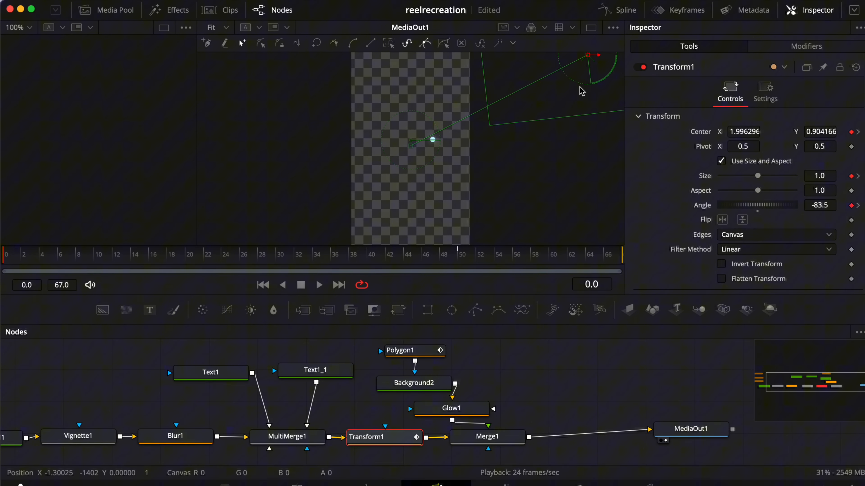
scroll(580, 87, right, 2)
scroll(580, 86, up, 2)
scroll(582, 90, right, 6)
scroll(582, 90, up, 5)
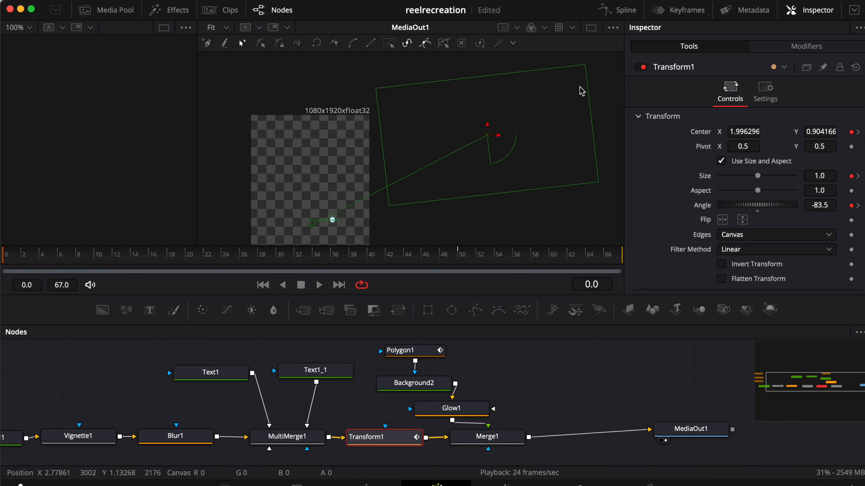
scroll(497, 167, left, 3)
scroll(497, 167, down, 2)
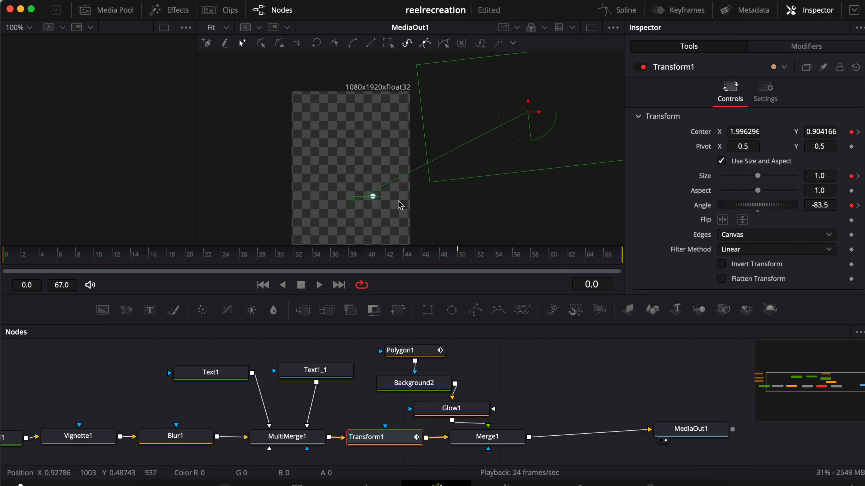
Play the animation from frame 0, stop it, and go to frame 50 to inspect Transform1's end keyframes
key(space)
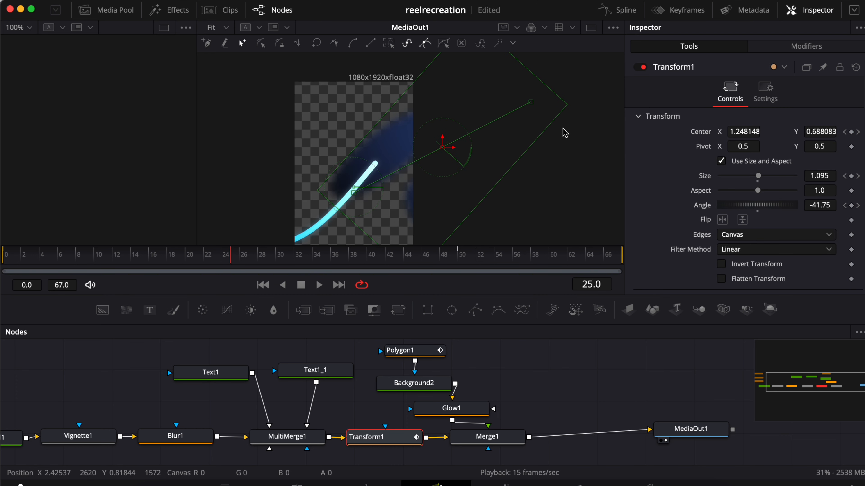
key(space)
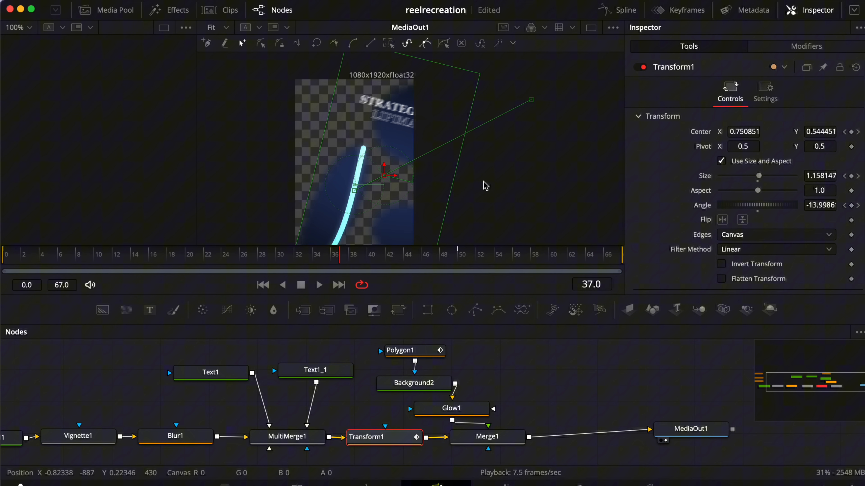
scroll(490, 174, down, 2)
scroll(491, 173, left, 1)
click(457, 254)
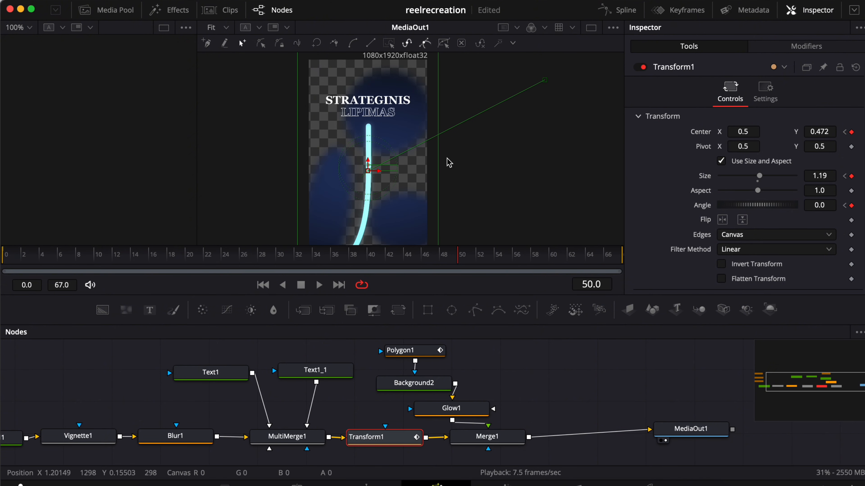
scroll(459, 171, down, 3)
scroll(459, 171, left, 1)
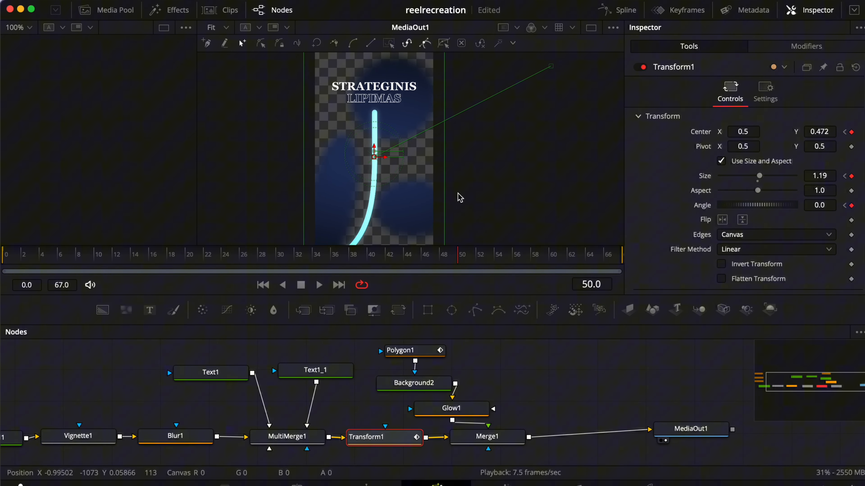
scroll(460, 198, down, 1)
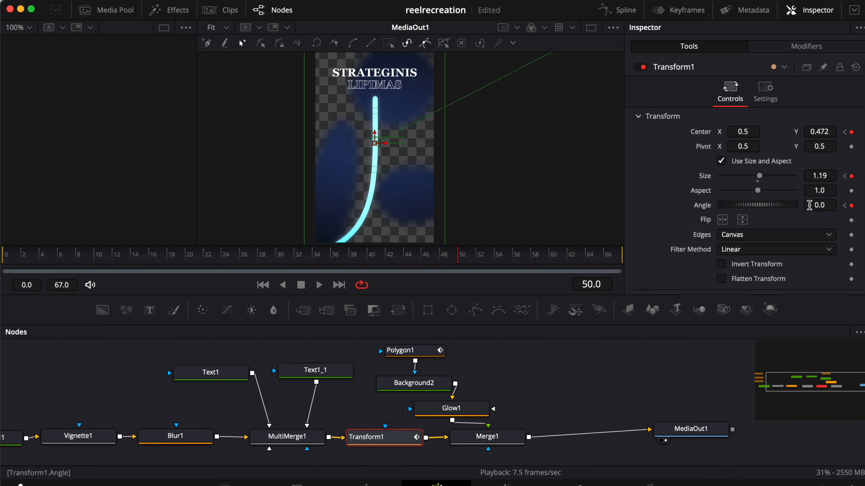
Open the Spline editor, enable all Transform1 curves and fit them to the graph
click(607, 12)
click(456, 363)
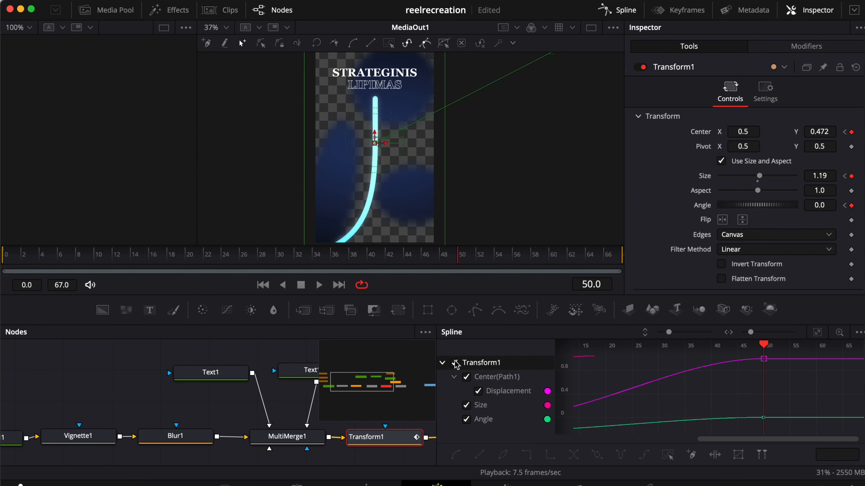
click(819, 334)
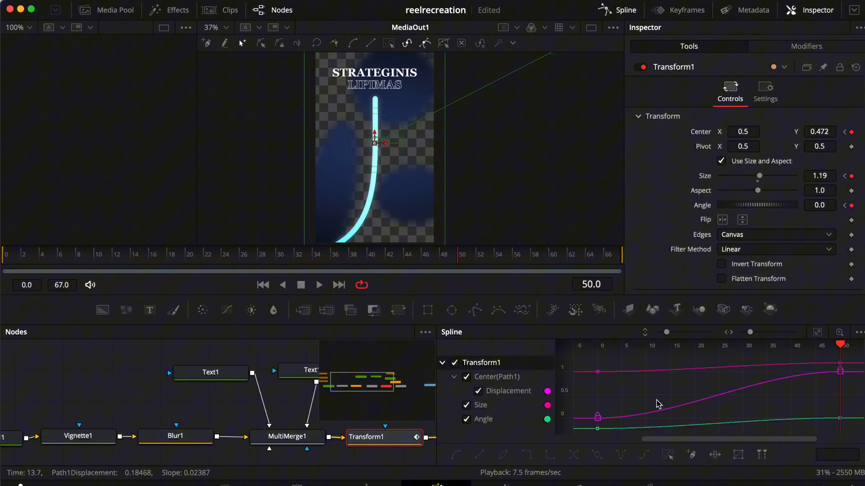
Isolate Transform1's Displacement, Size and Angle curves in turn to examine the easing of each
click(466, 406)
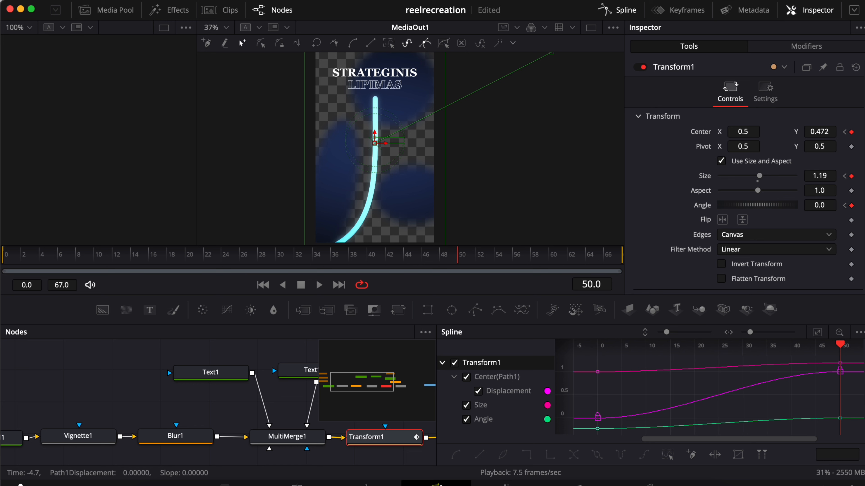
click(466, 419)
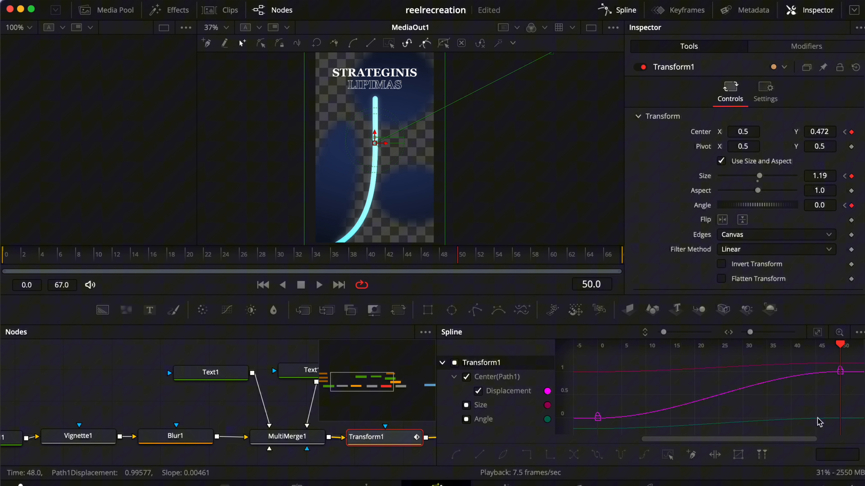
click(479, 391)
click(467, 405)
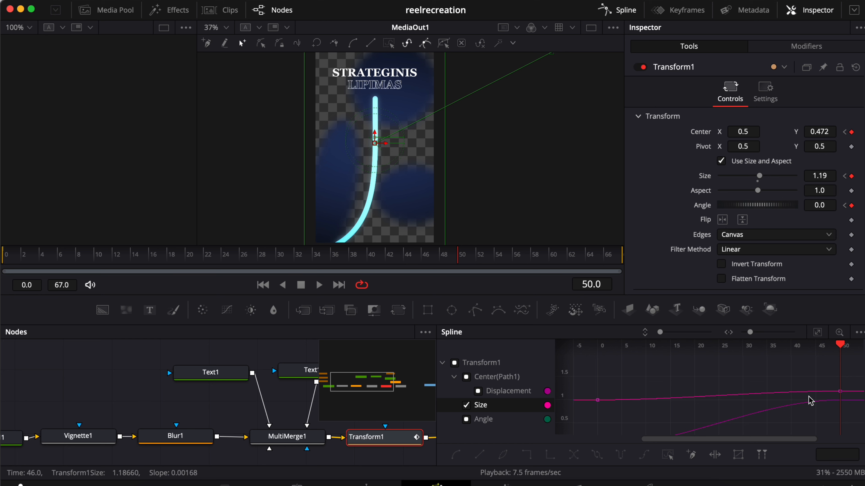
click(468, 419)
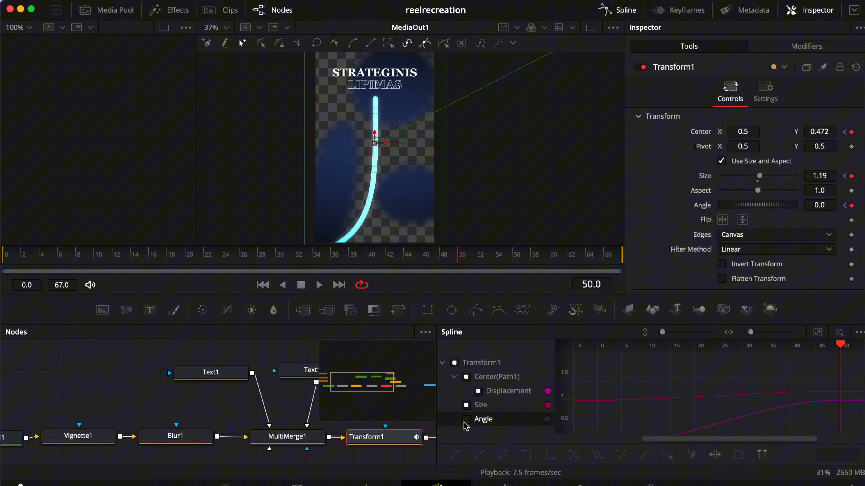
click(466, 420)
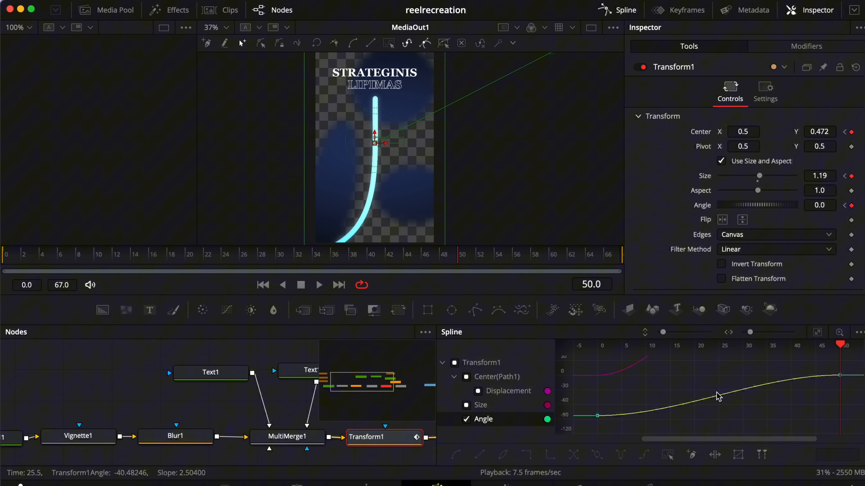
Close the Spline editor, clear the node selection and shift Merge1 slightly toward MediaOut1
click(617, 10)
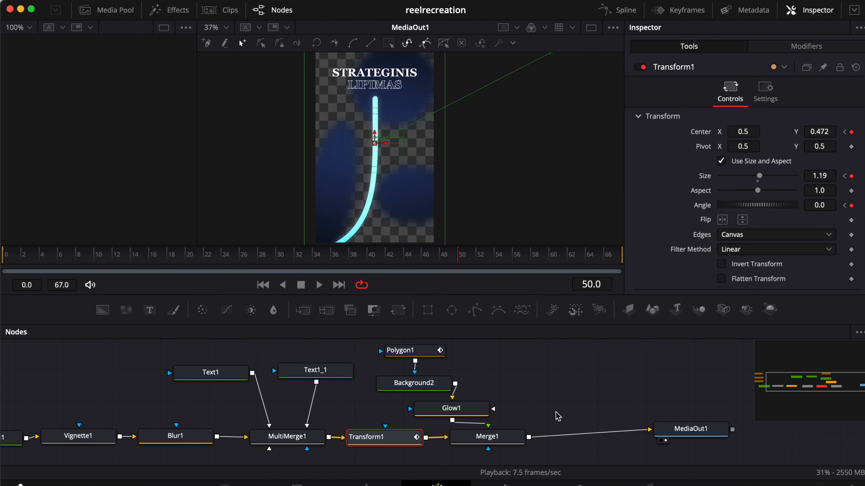
click(538, 401)
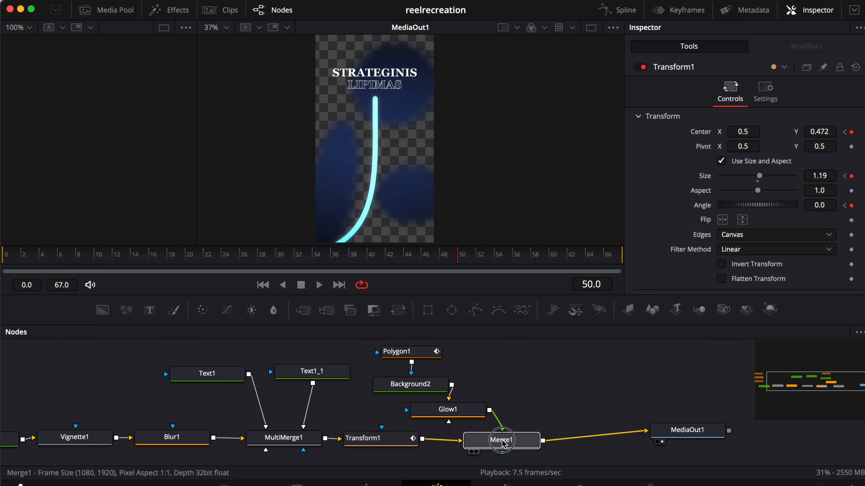
drag(487, 441, 505, 441)
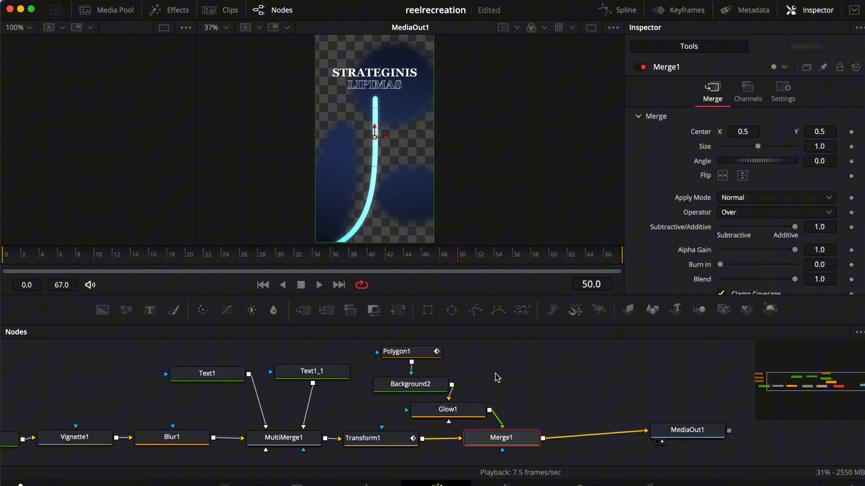
Inspect Polygon1's mask settings and follow its path past the lower edge of the canvas
click(410, 353)
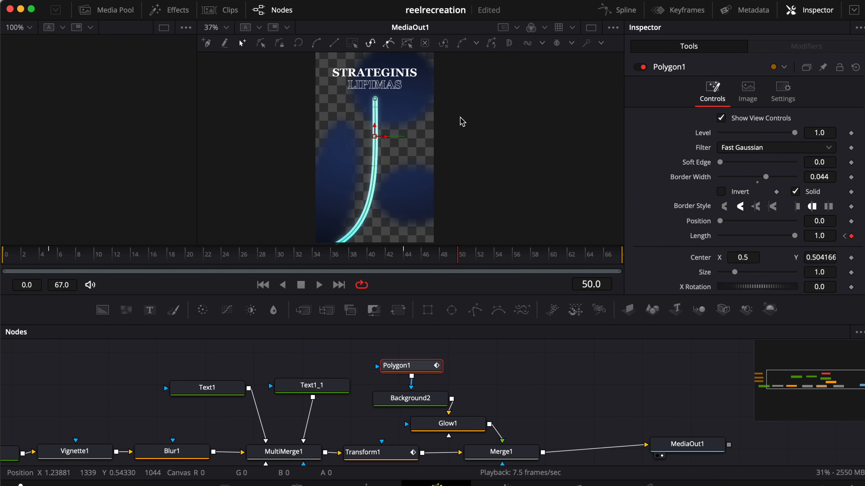
scroll(461, 121, left, 5)
scroll(461, 122, down, 3)
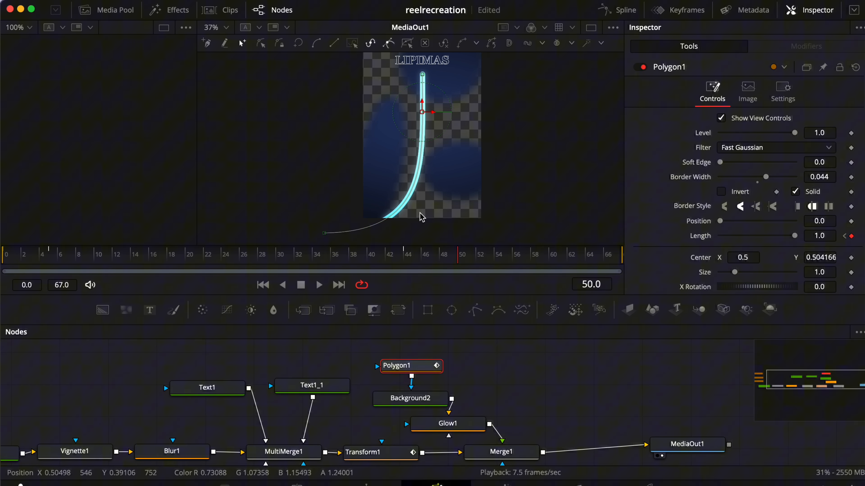
Switch Background2's type to Solid Color and return it to Gradient
click(423, 403)
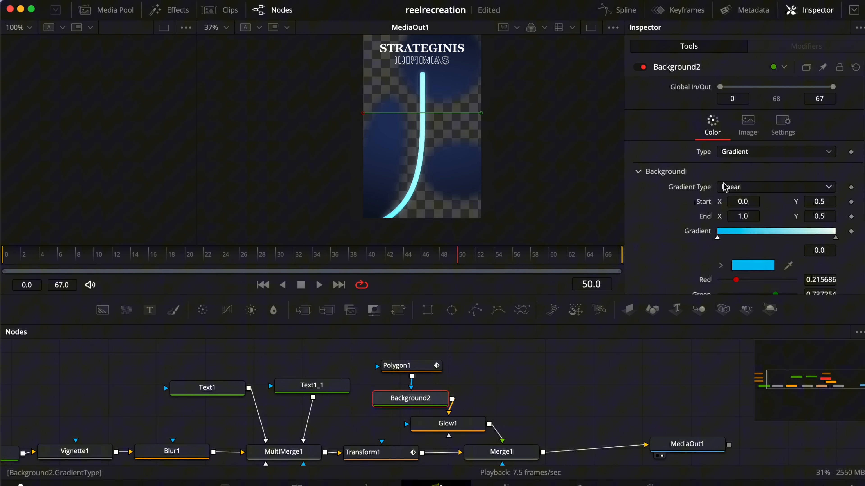
click(743, 157)
click(746, 164)
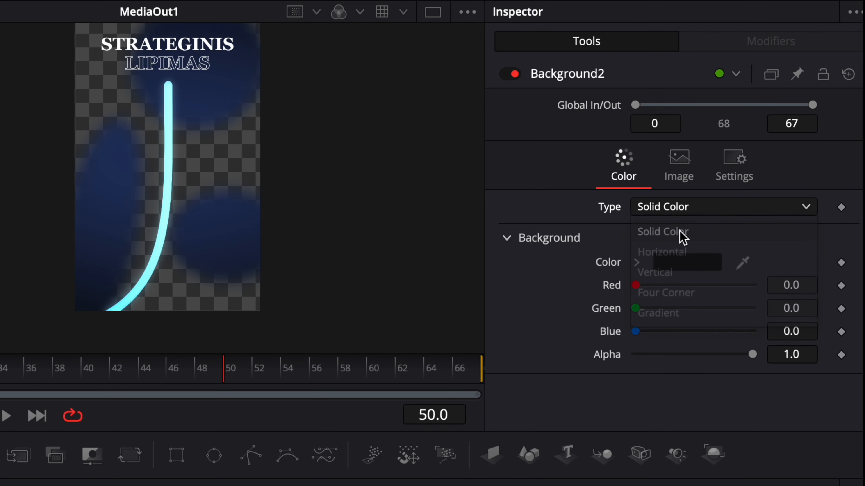
click(695, 212)
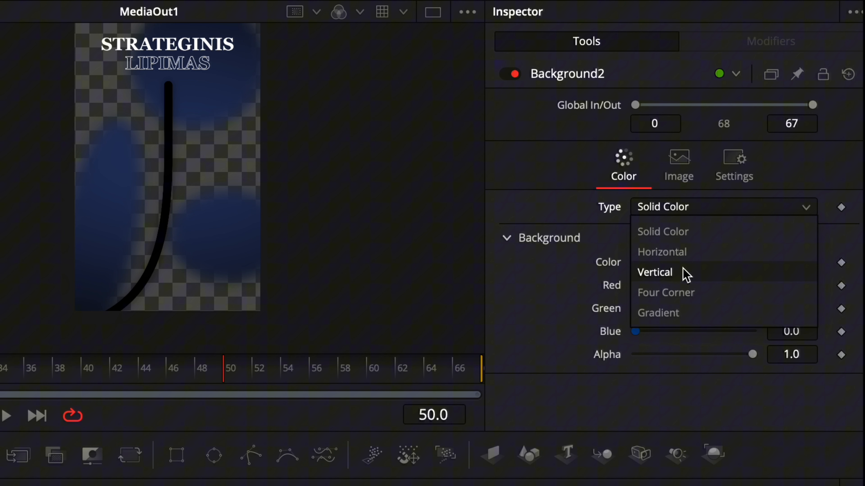
click(677, 313)
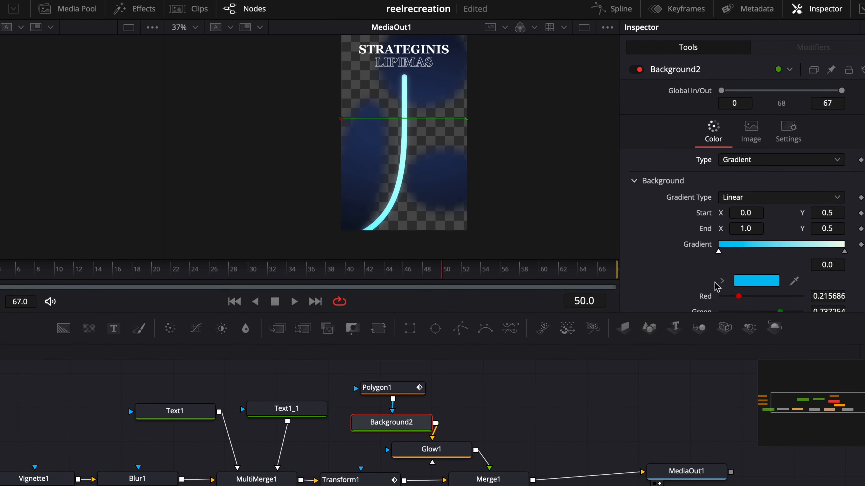
Pull Glow1 out of the connection between Background2 and Merge1 to compare the line without it, and reinsert it there
click(447, 454)
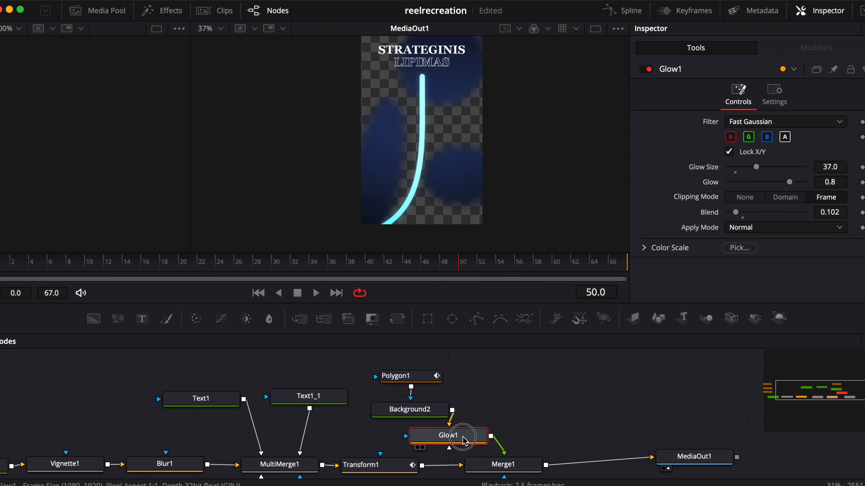
drag(463, 441, 544, 401)
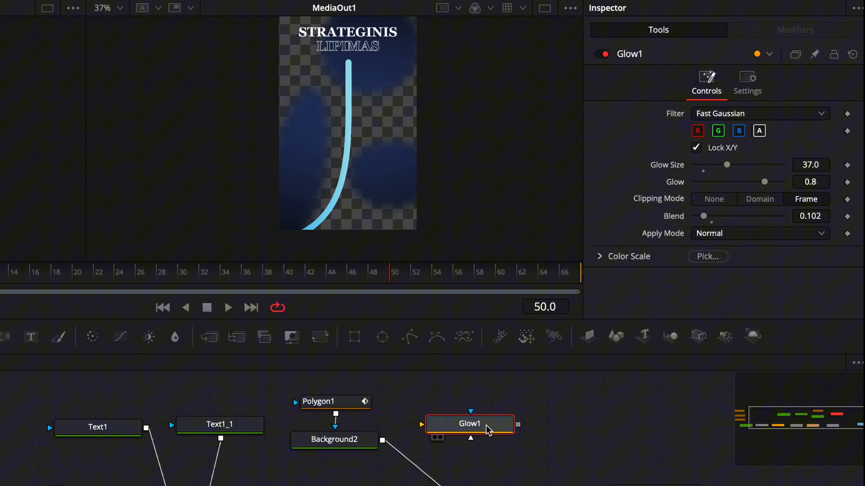
drag(487, 430, 417, 472)
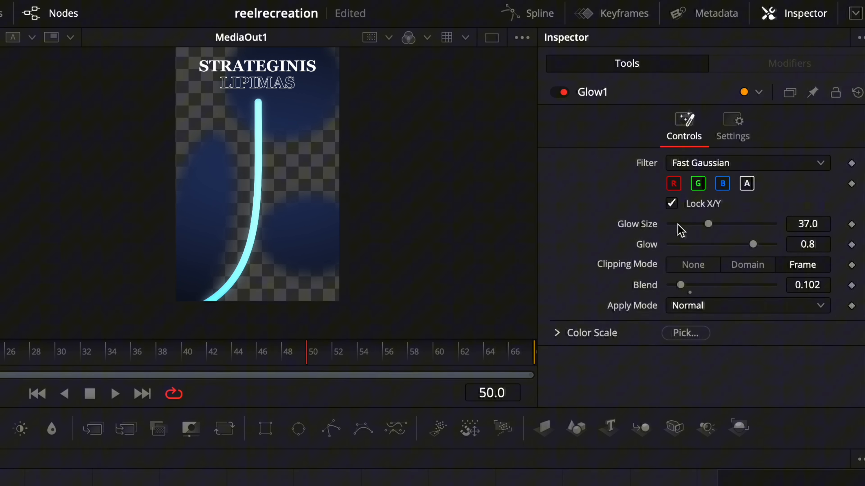
Try a larger Glow Size, a Glow of 0.937 and a Blend of 0.701 on Glow1, restoring each original value
drag(708, 224, 726, 225)
key(ctrl+z)
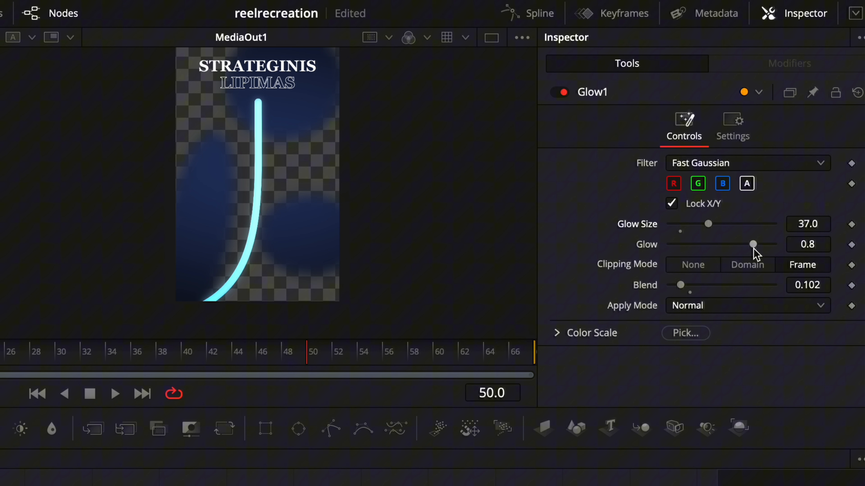
mouse_move(753, 244)
mouse_down()
mouse_move(689, 248)
mouse_move(768, 246)
mouse_up()
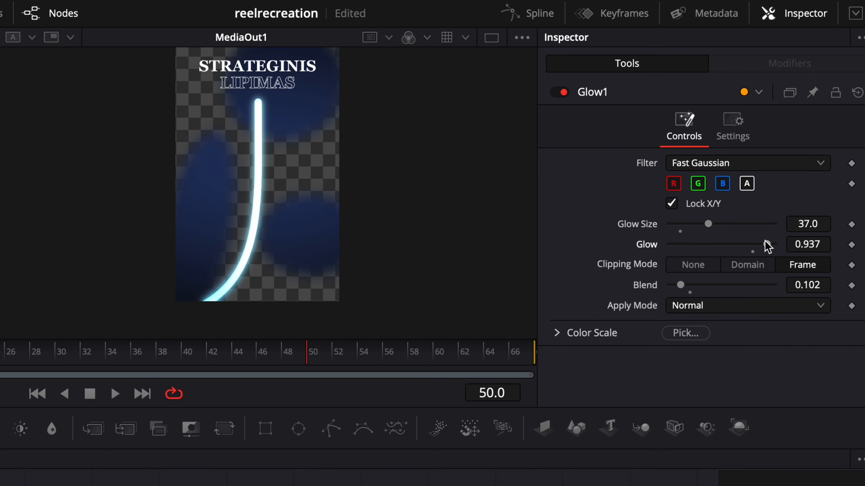
double_click(766, 246)
drag(680, 285, 741, 286)
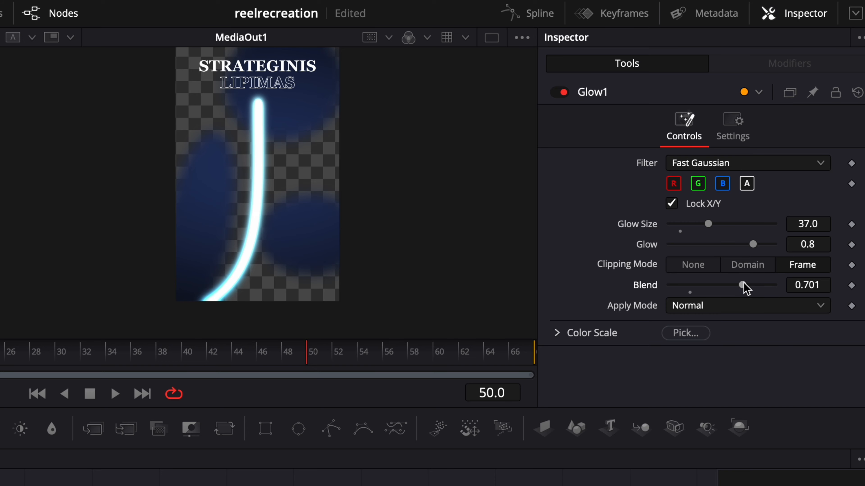
key(ctrl+z)
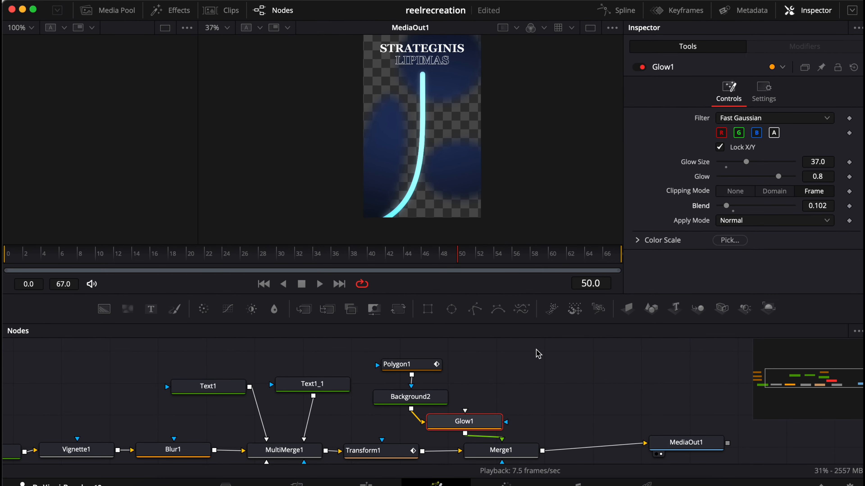
Move Glow1 slightly away from Background2 in the node graph and clear the node selection
click(500, 362)
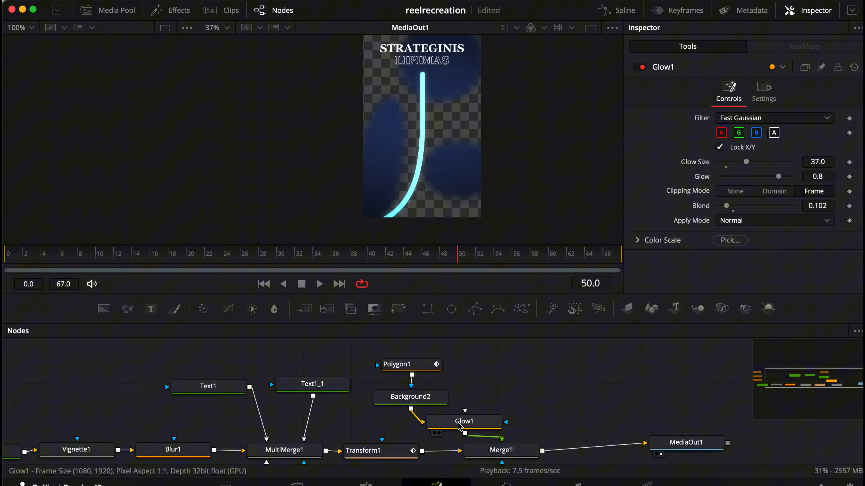
drag(460, 428, 477, 420)
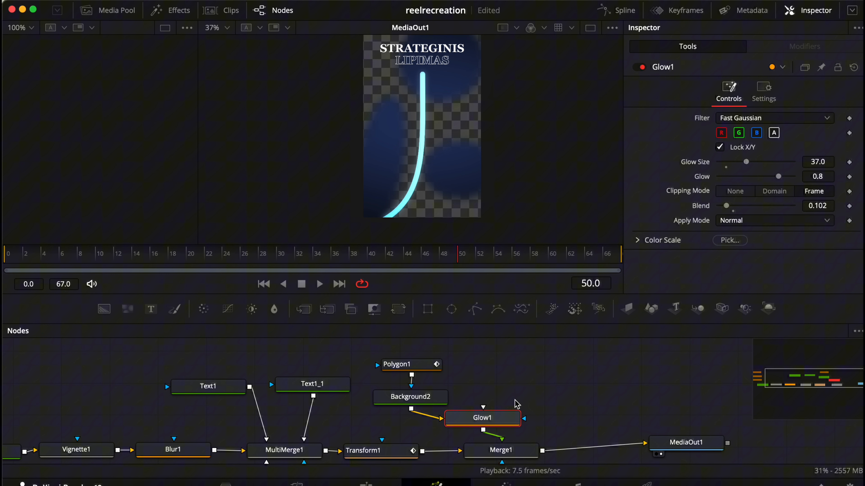
scroll(546, 398, right, 1)
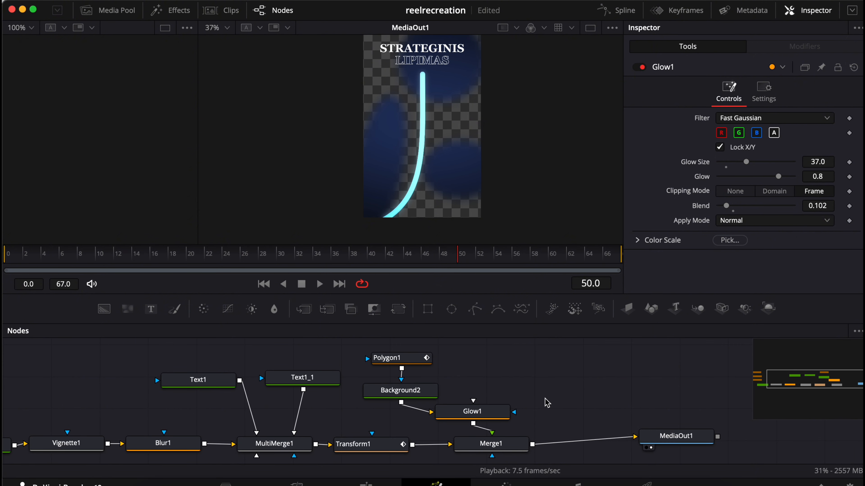
scroll(574, 365, right, 1)
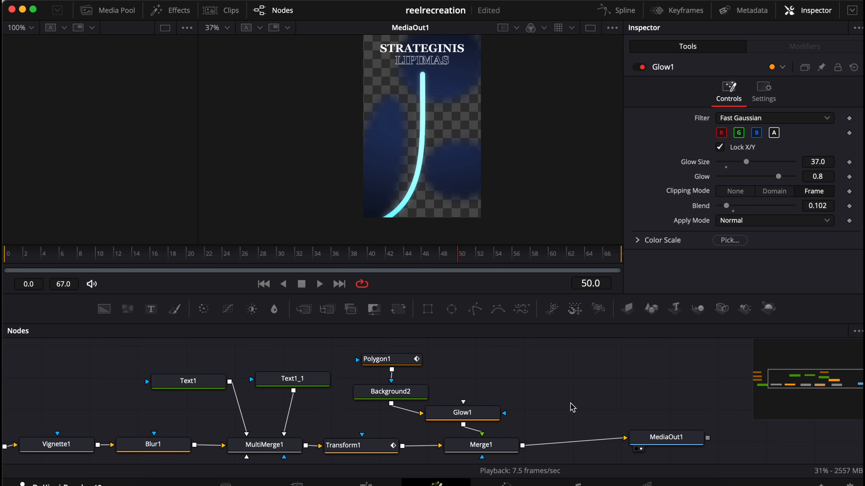
key(shift+space)
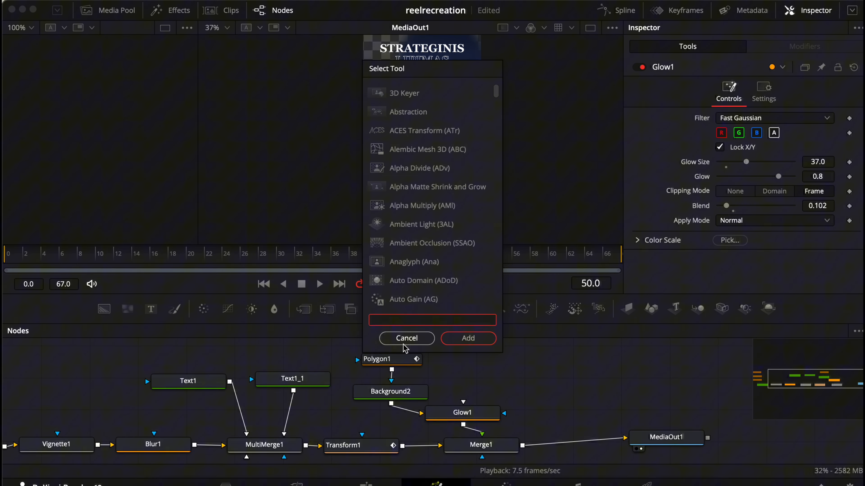
click(406, 338)
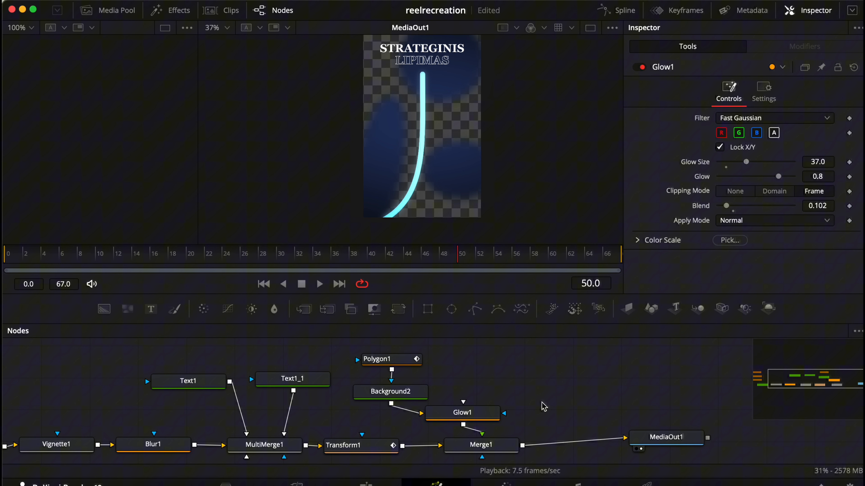
key(shift+space)
text(fa)
key(BackSpace)
key(BackSpace)
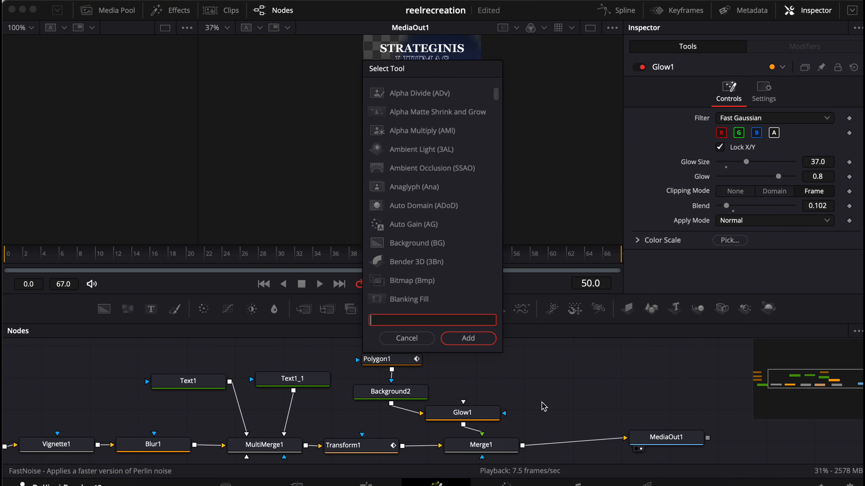
click(408, 337)
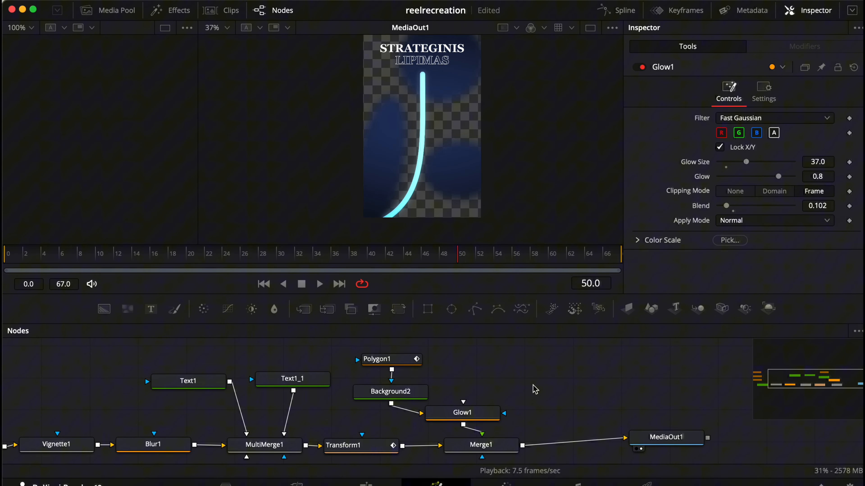
Inspect Merge1's settings and scrub the composition back to frame 12 to review the line animation
scroll(477, 402, down, 2)
click(492, 439)
scroll(493, 443, down, 1)
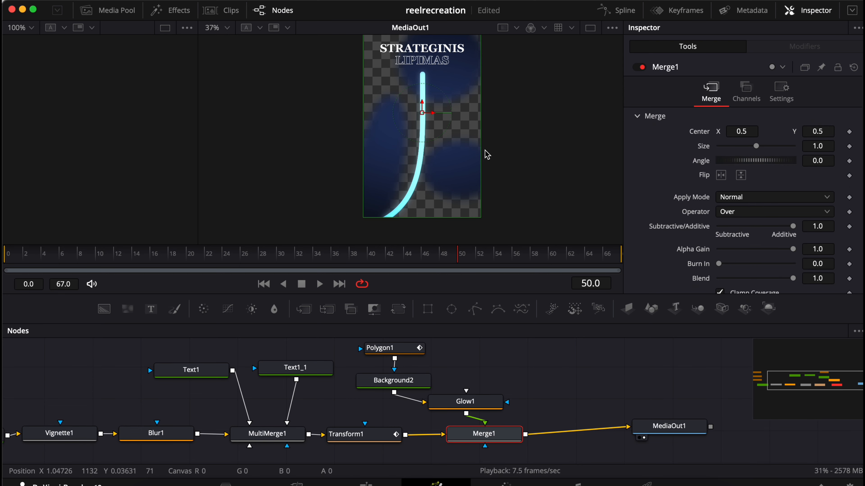
scroll(486, 154, up, 3)
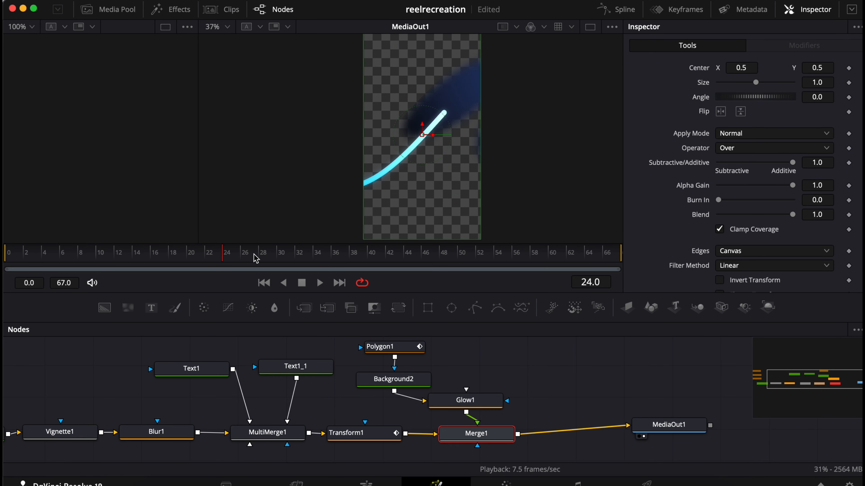
mouse_move(253, 252)
mouse_down()
mouse_move(109, 252)
mouse_move(223, 261)
mouse_move(408, 246)
mouse_move(75, 247)
mouse_move(40, 253)
mouse_move(83, 256)
mouse_move(29, 257)
mouse_move(345, 245)
mouse_move(114, 246)
mouse_up()
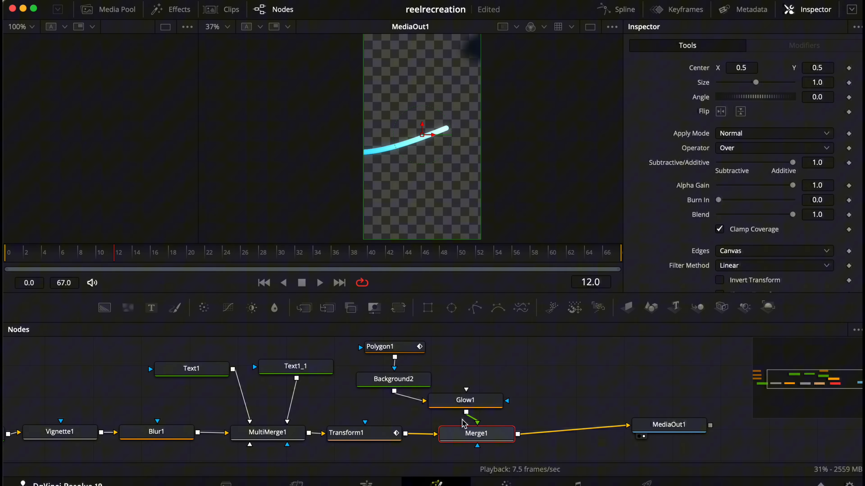
Try a Z Rotation of -51.0 and a Length of 0.063 on Polygon1 at frame 12, undoing each change
click(394, 357)
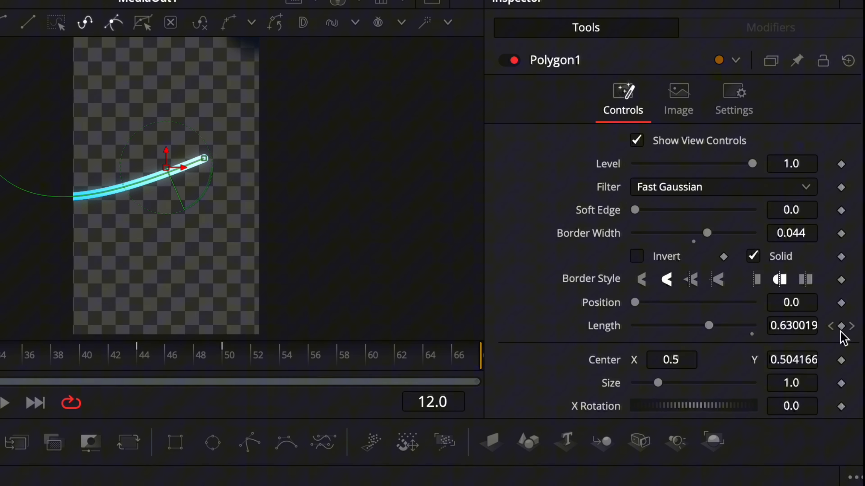
scroll(849, 337, down, 3)
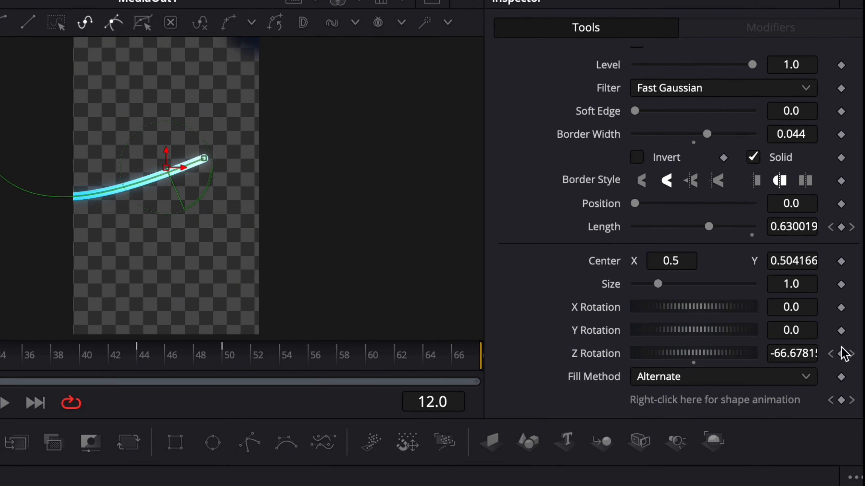
mouse_move(689, 358)
mouse_down()
mouse_move(711, 355)
mouse_move(680, 363)
mouse_move(699, 353)
mouse_move(691, 363)
mouse_up()
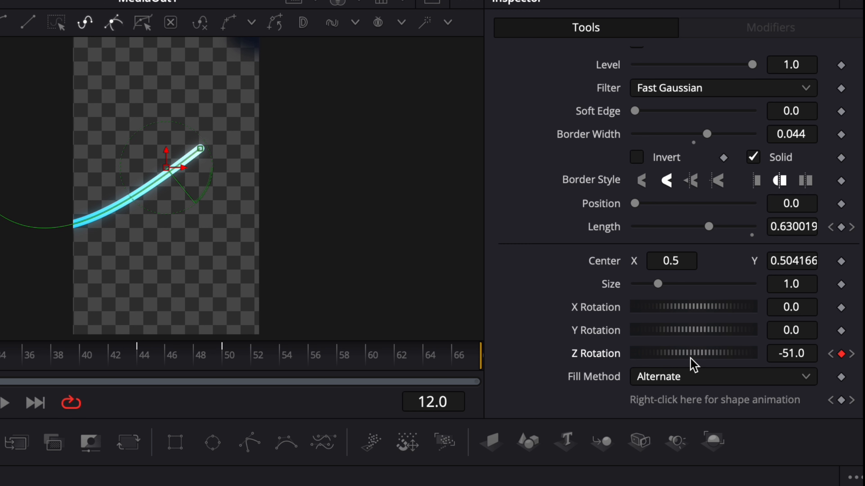
key(ctrl+z)
mouse_move(712, 227)
mouse_down()
mouse_move(646, 227)
mouse_move(745, 227)
mouse_move(646, 231)
mouse_up()
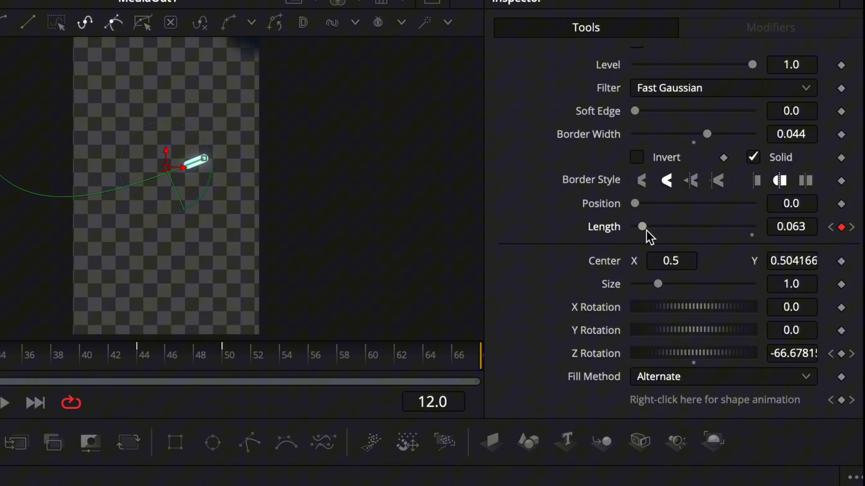
key(ctrl+z)
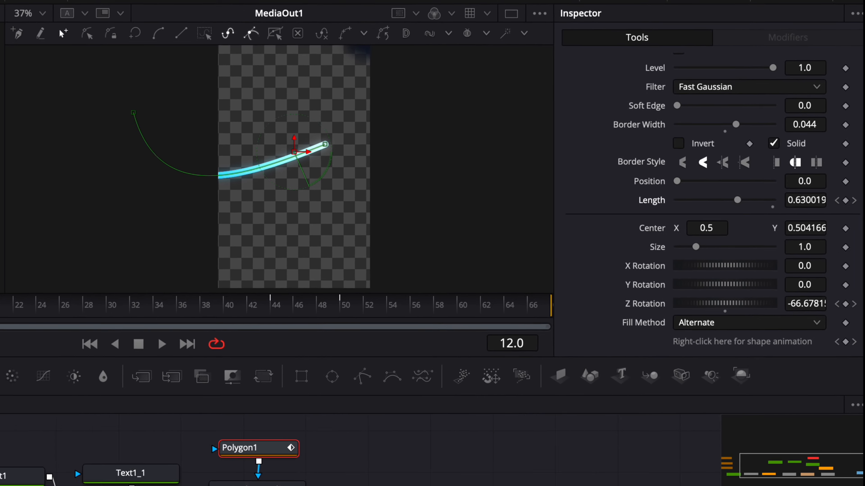
Review Polygon1's Length, Z Rotation and shape keyframes at frames 0, 5, 44 and 50
click(50, 253)
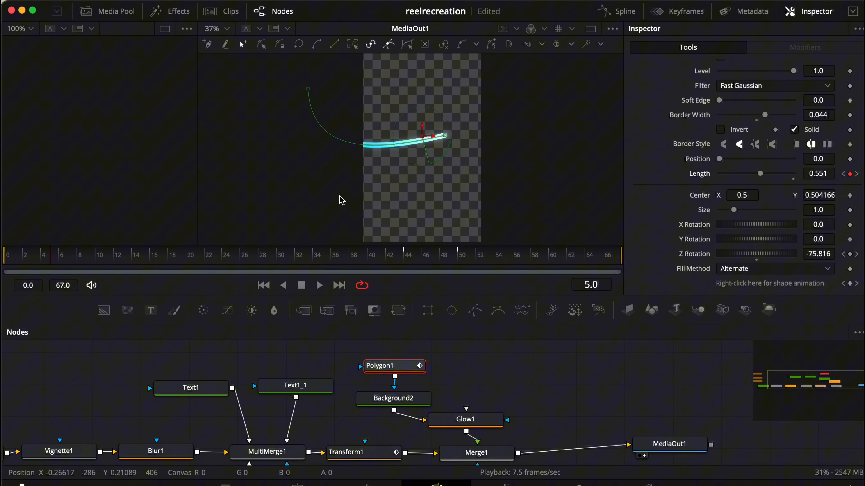
drag(49, 256, 12, 258)
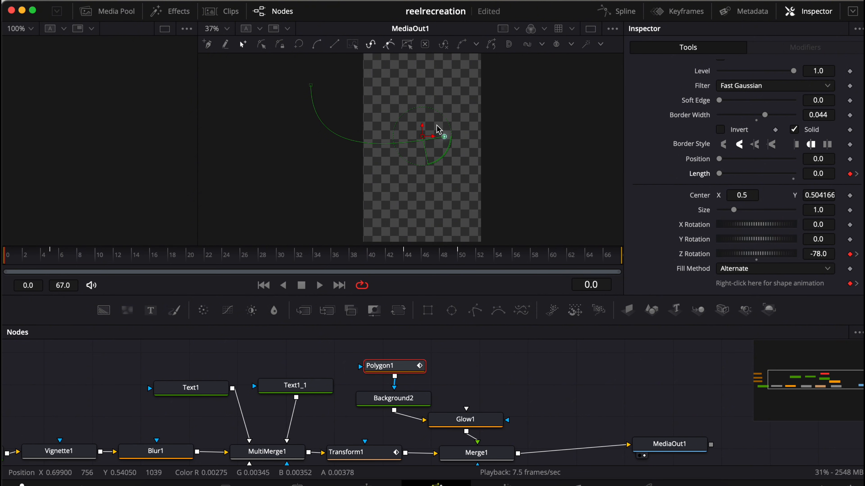
drag(13, 256, 52, 256)
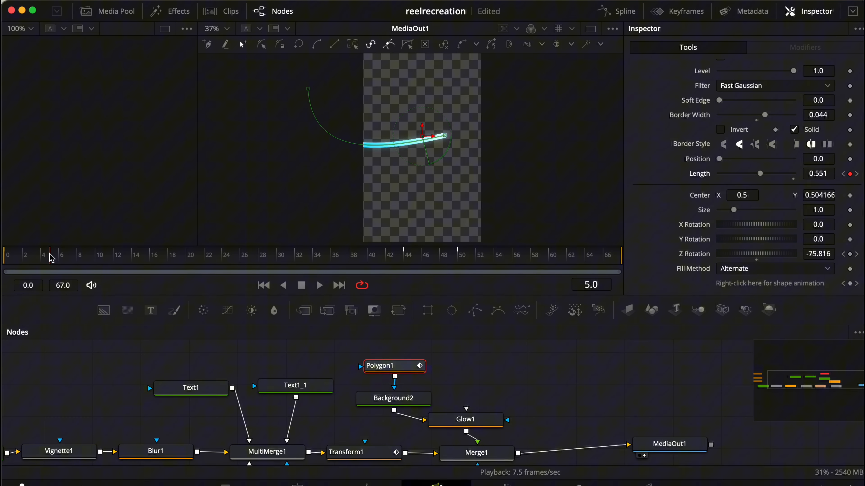
mouse_move(52, 257)
mouse_down()
mouse_move(26, 258)
mouse_move(59, 257)
mouse_up()
click(404, 259)
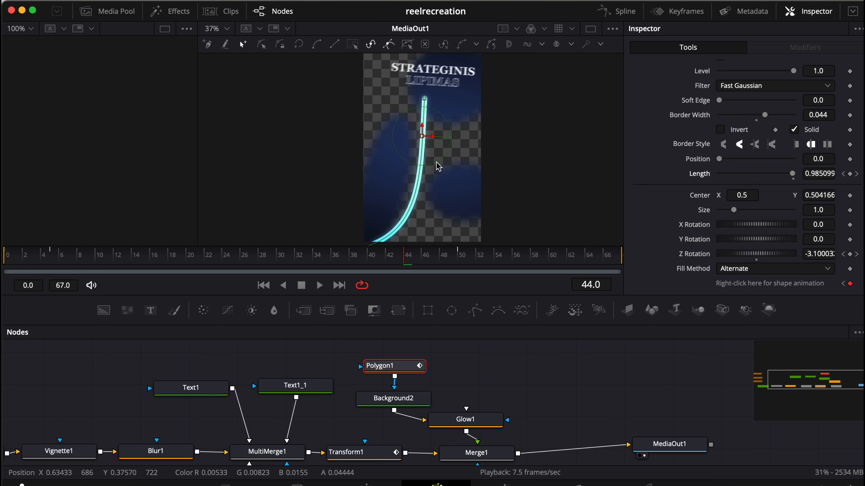
scroll(648, 157, up, 4)
scroll(649, 157, down, 4)
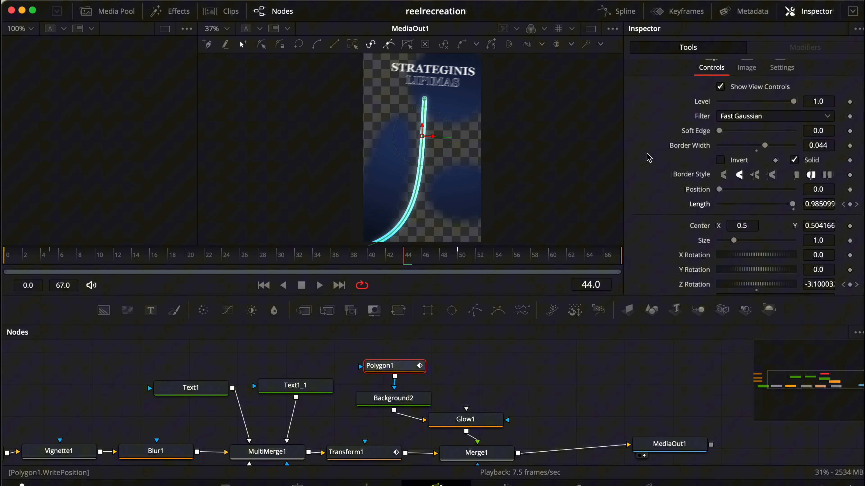
click(460, 256)
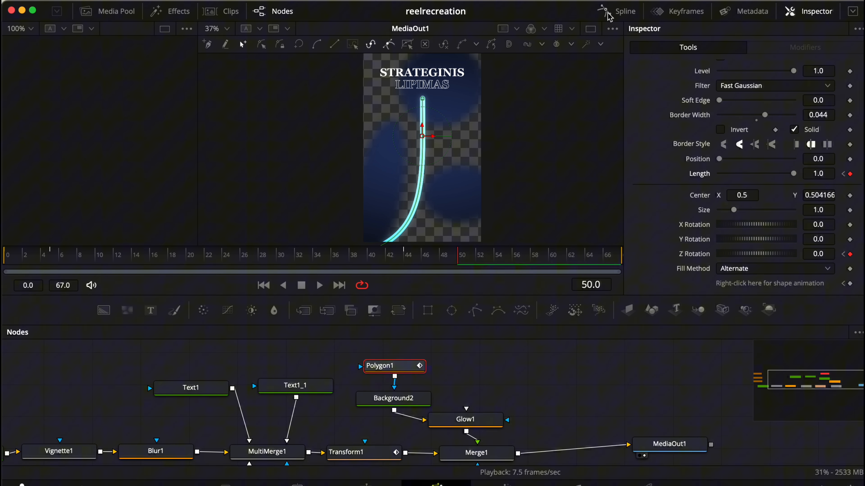
Show Polygon1's animation in the Spline editor, fit the curves to the view and isolate the Length curve
click(617, 11)
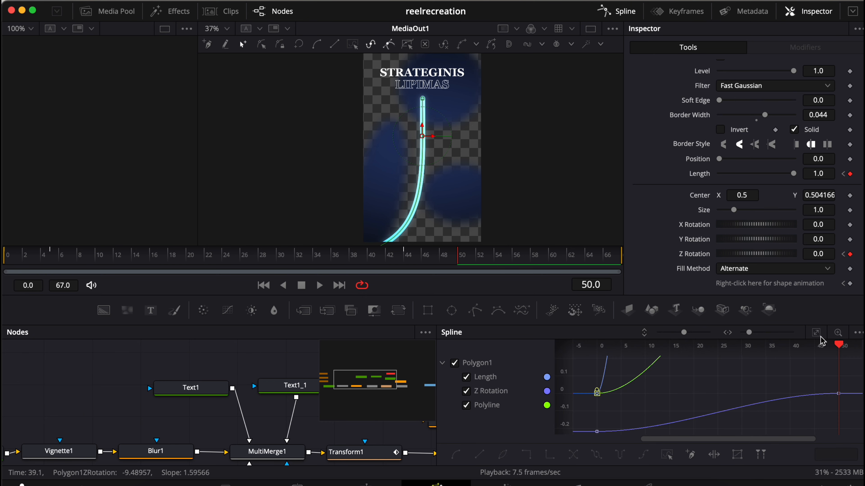
click(815, 332)
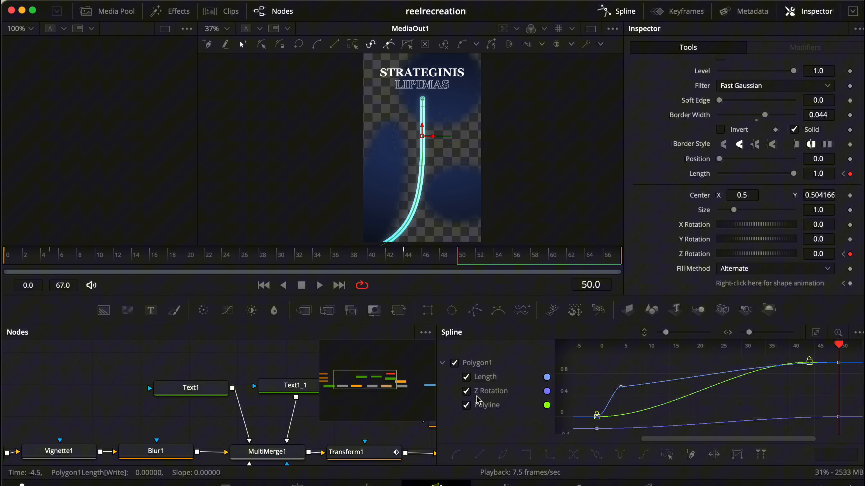
click(467, 391)
click(467, 406)
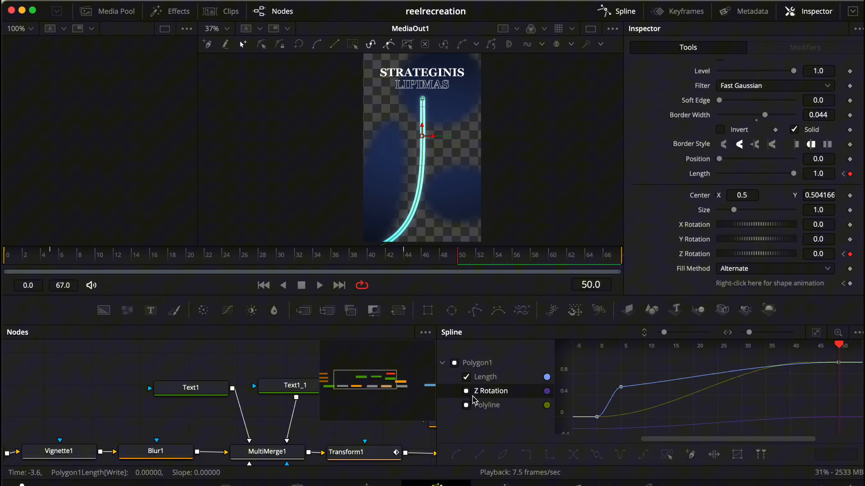
Isolate Polygon1's Z Rotation curve to examine its easing between frames 0 and 50
click(467, 390)
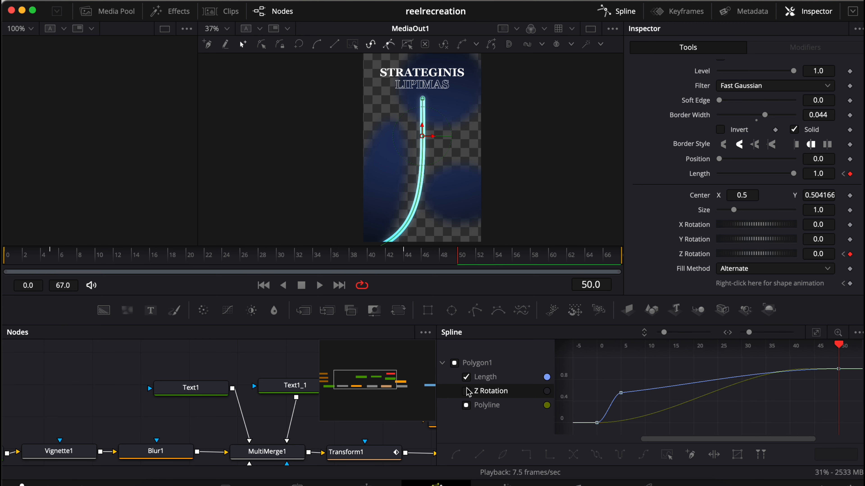
click(467, 376)
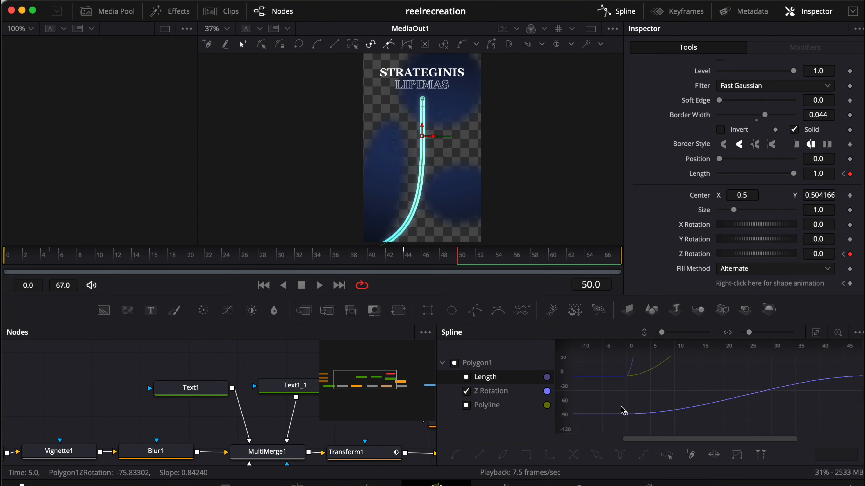
scroll(623, 411, right, 3)
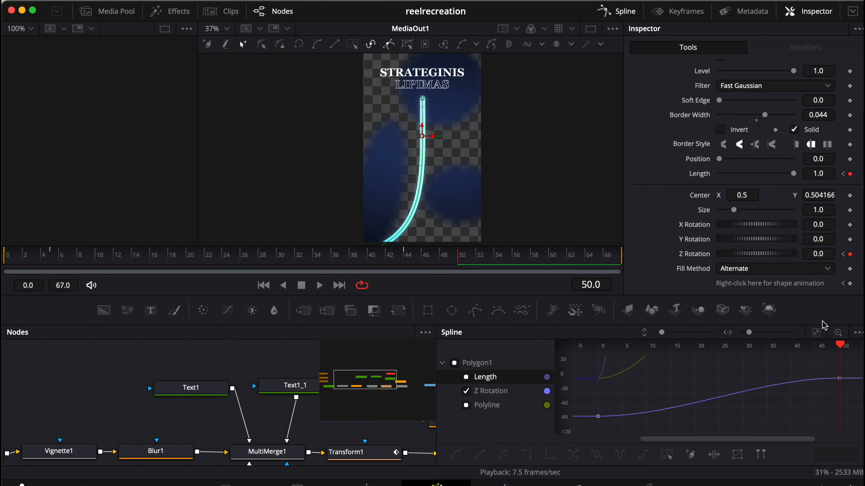
Fit Polygon1's Z Rotation curve to the view, isolate and fit the Polyline curve to examine its easing, and close the Spline editor
click(816, 333)
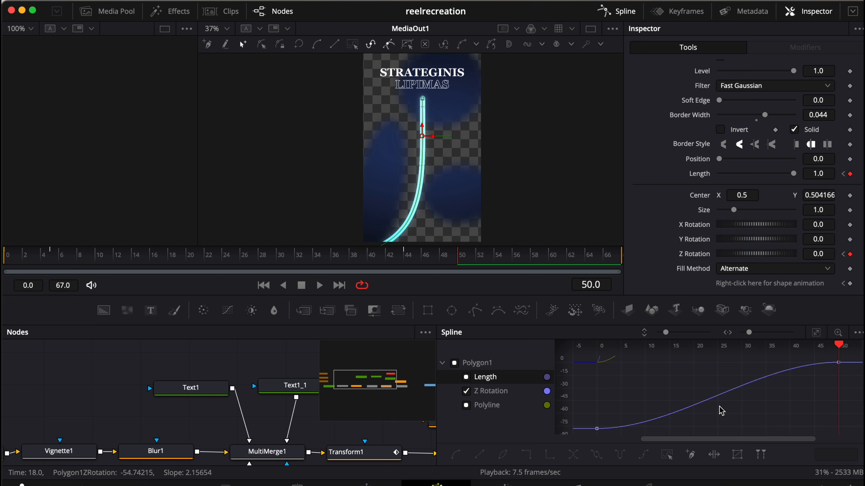
click(467, 393)
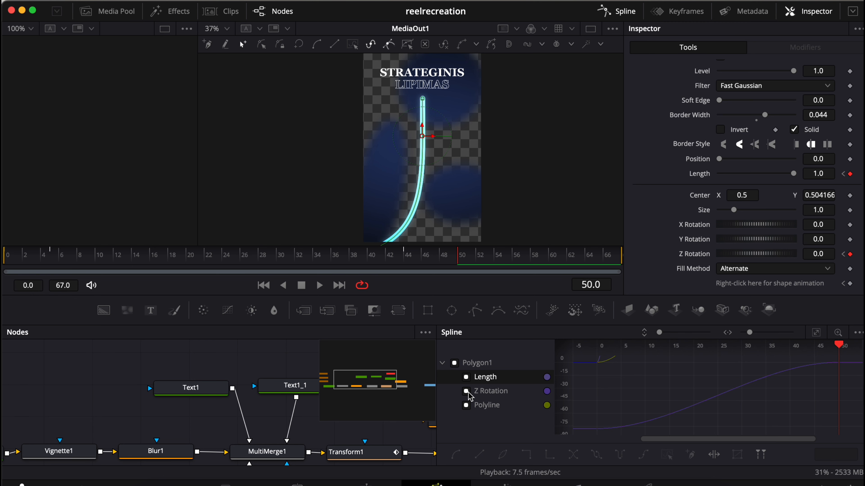
click(466, 406)
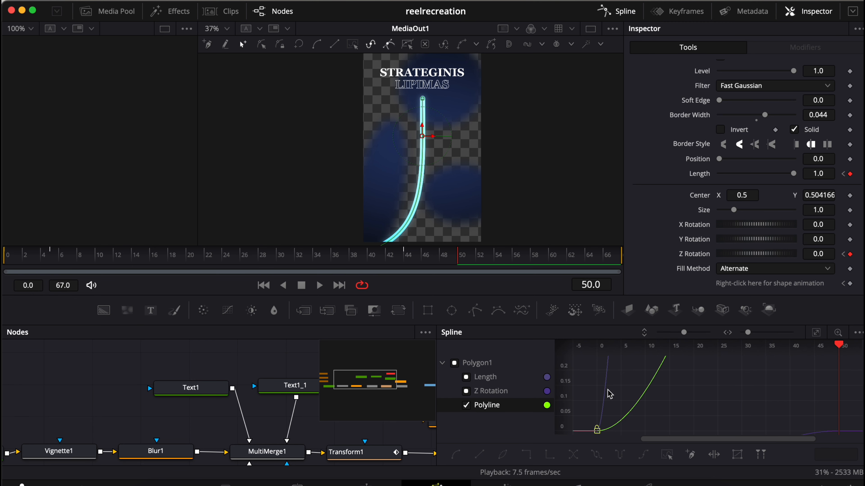
click(816, 333)
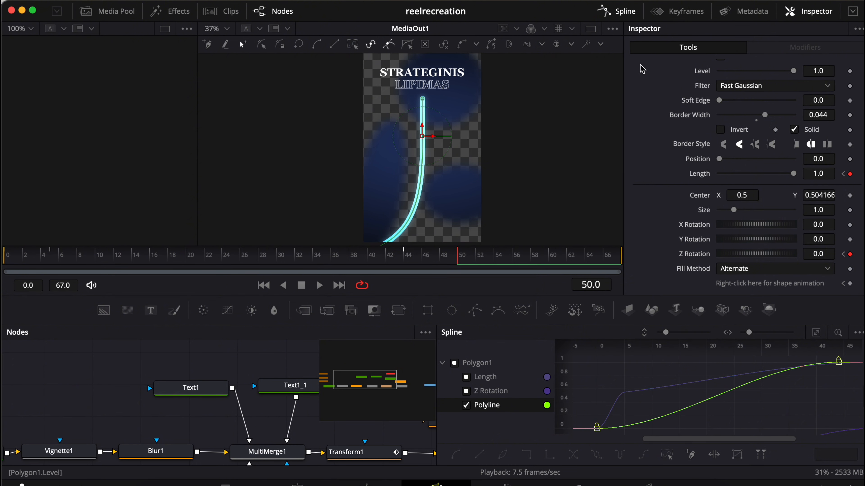
click(624, 12)
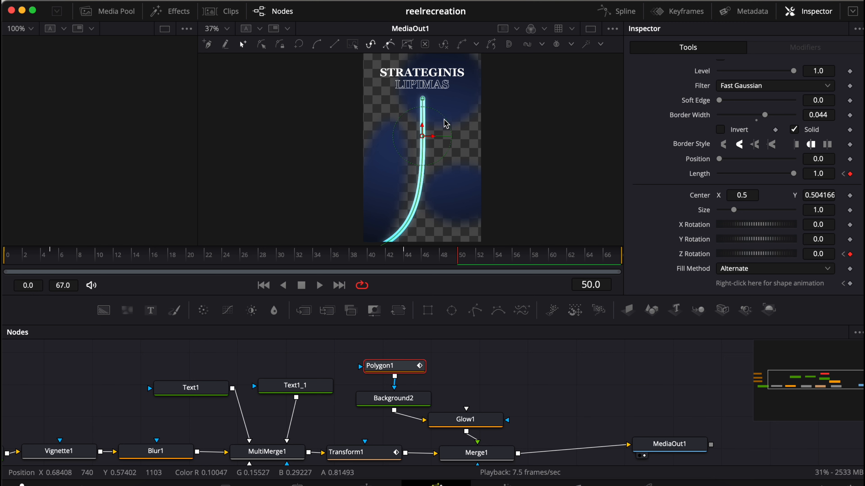
Play the line animation from the composition's first frame and park the playhead at frame 50
click(9, 257)
key(space)
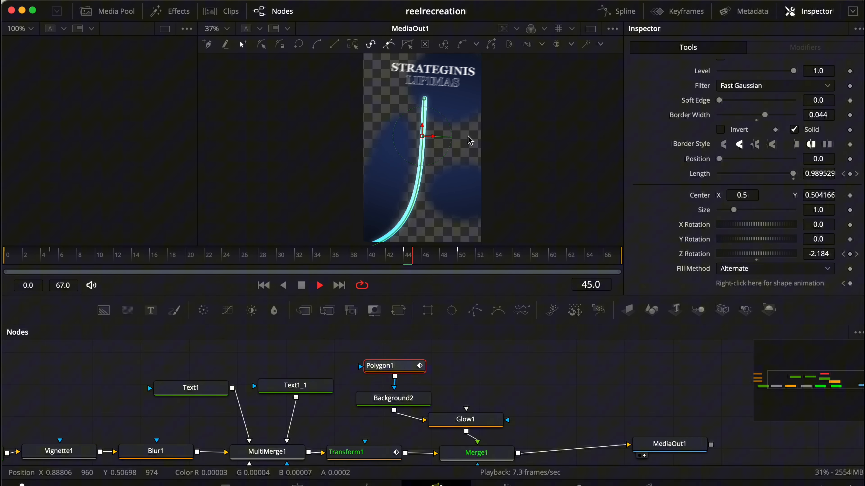
key(space)
drag(446, 253, 464, 258)
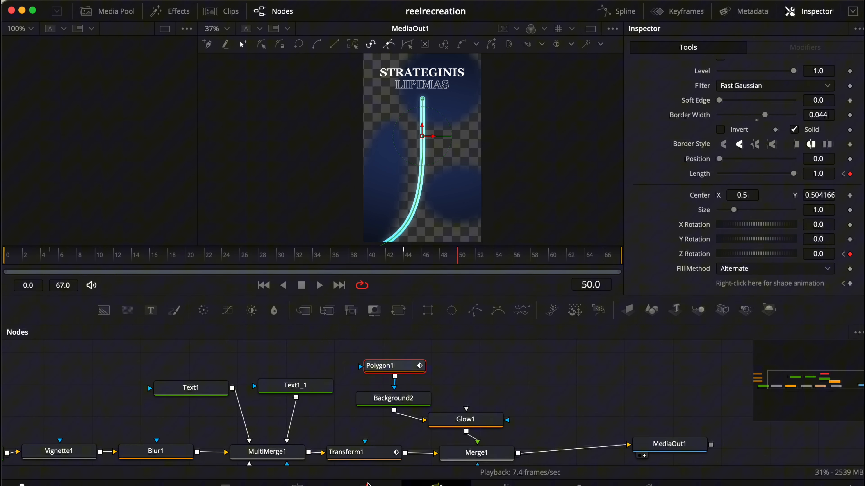
Return to the Edit page and play the timeline from 01:00:02:17 to 01:00:04:11 to review the line's animation
click(366, 483)
drag(256, 328, 201, 332)
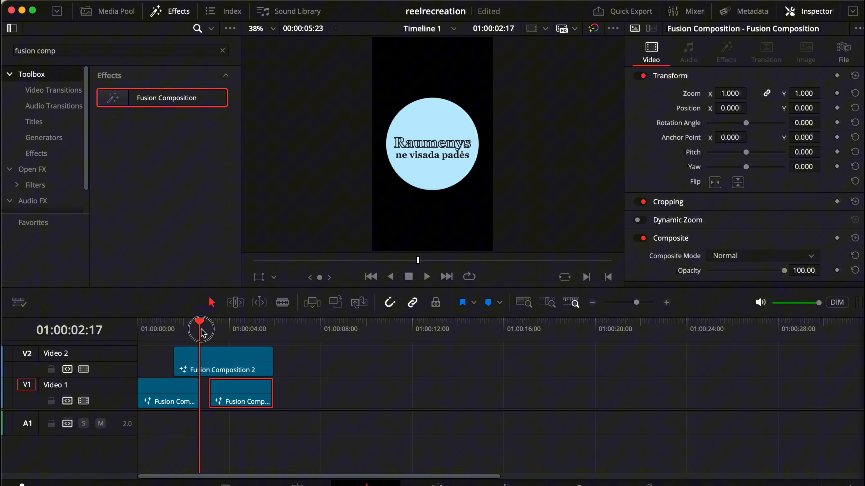
key(space)
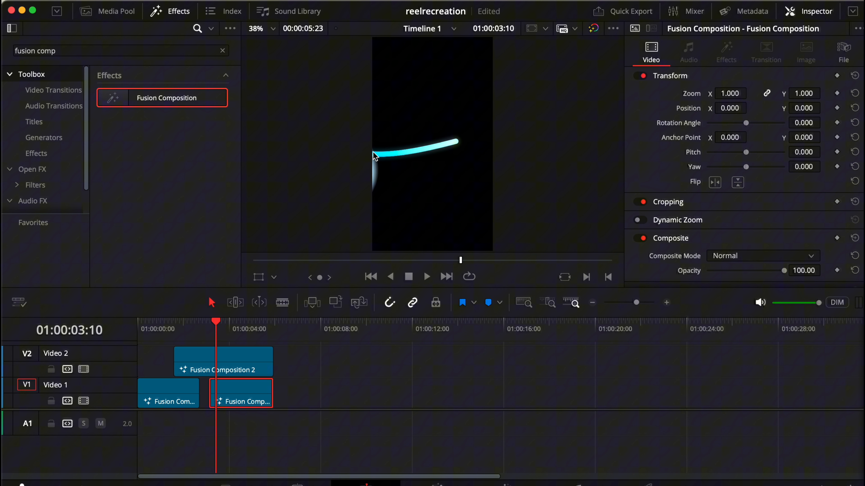
key(space)
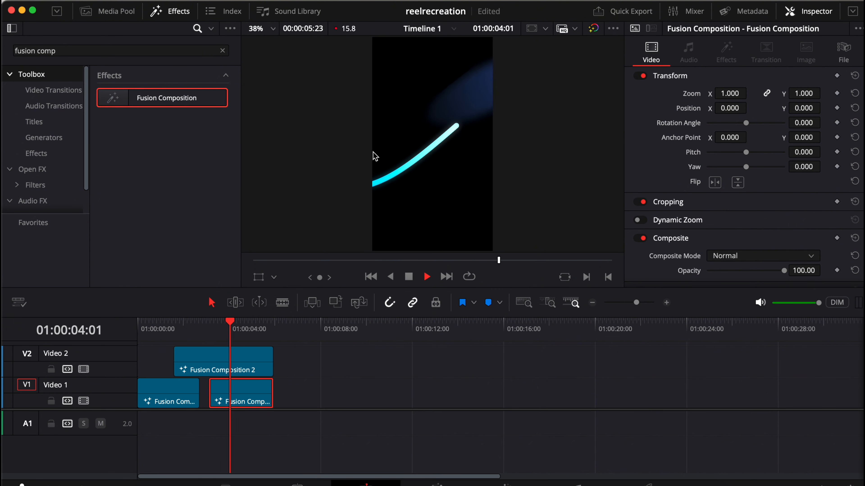
key(space)
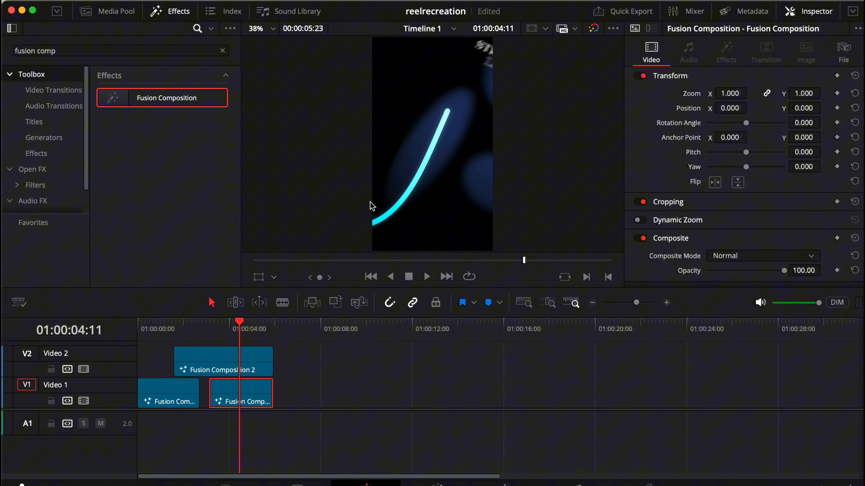
Open the second Video 1 composition in Fusion and examine Merge1's Motion Blur settings and the blurred result at frame 37
right_click(226, 391)
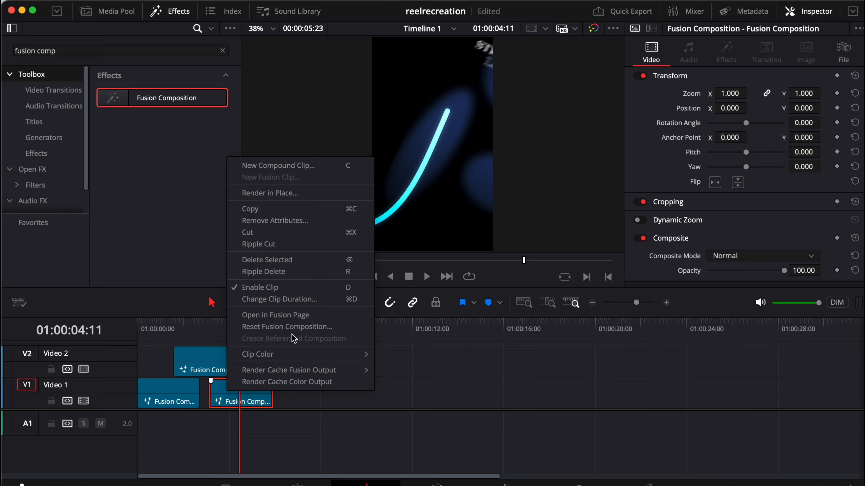
click(311, 315)
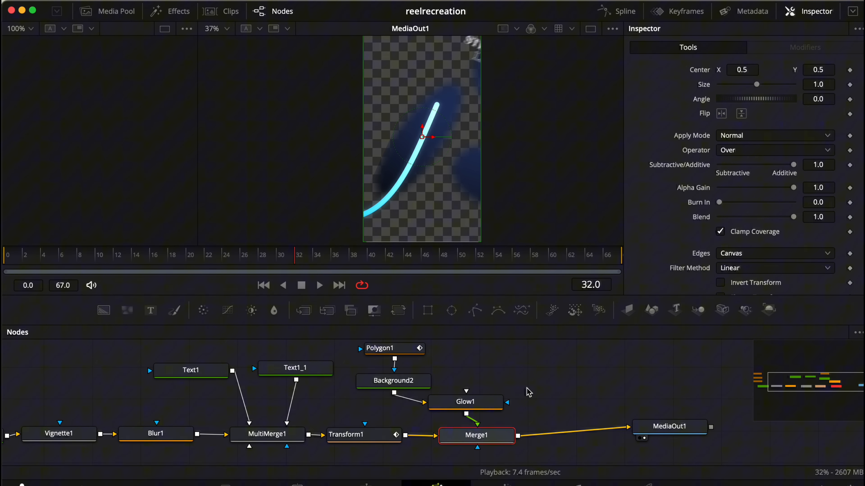
scroll(696, 127, up, 3)
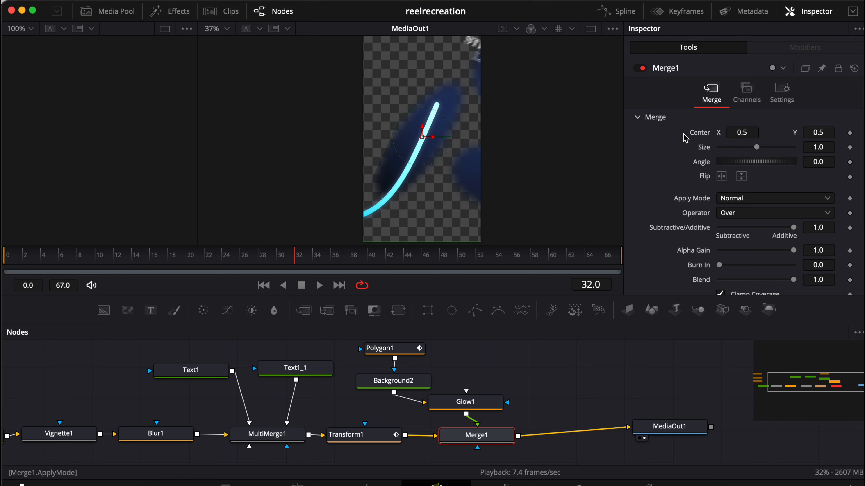
click(782, 92)
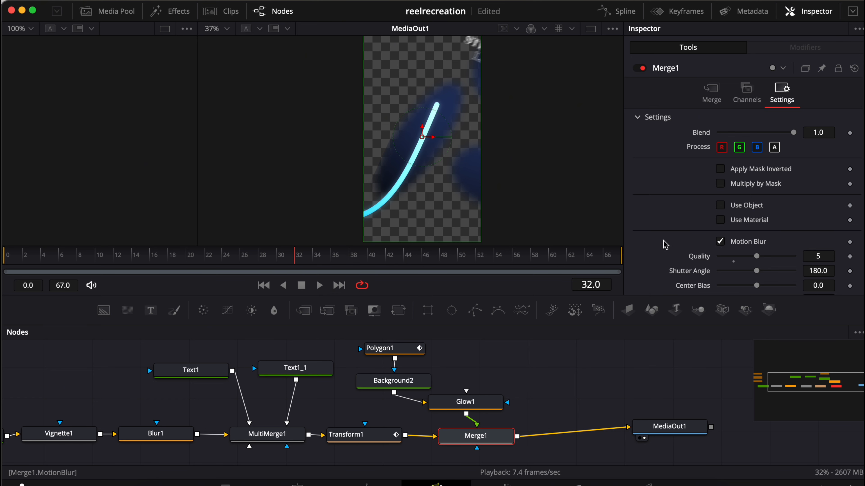
drag(295, 254, 351, 260)
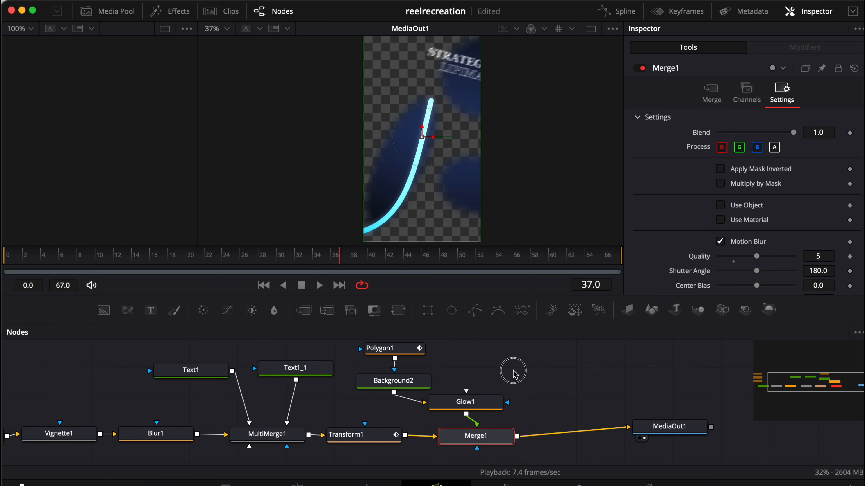
drag(512, 370, 545, 389)
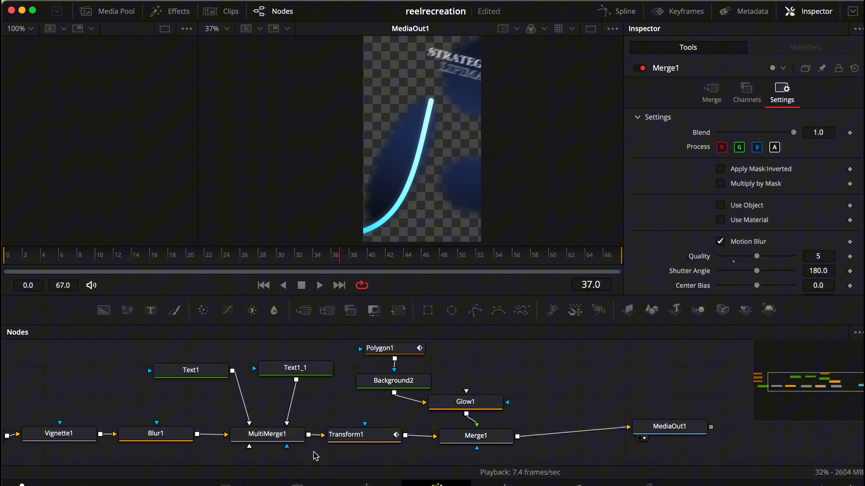
Return to the Edit page and play the whole reel from 01:00:00:00, stopping at 01:00:05:16
click(342, 484)
drag(160, 327, 138, 328)
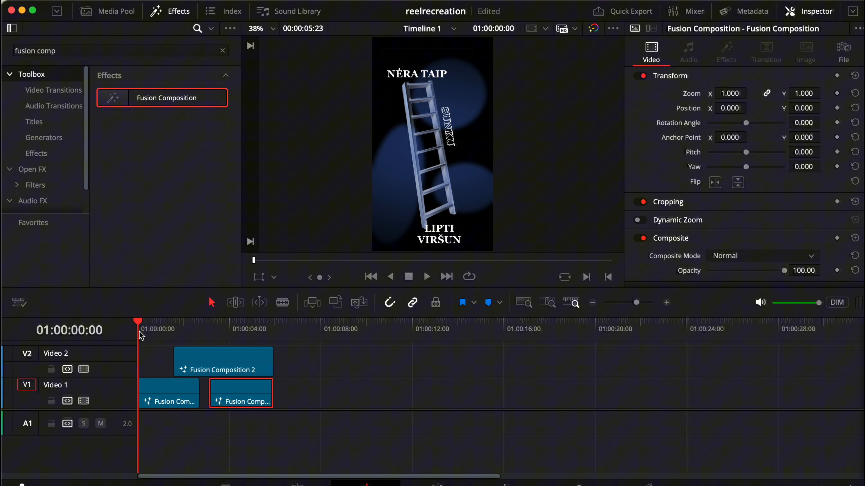
key(space)
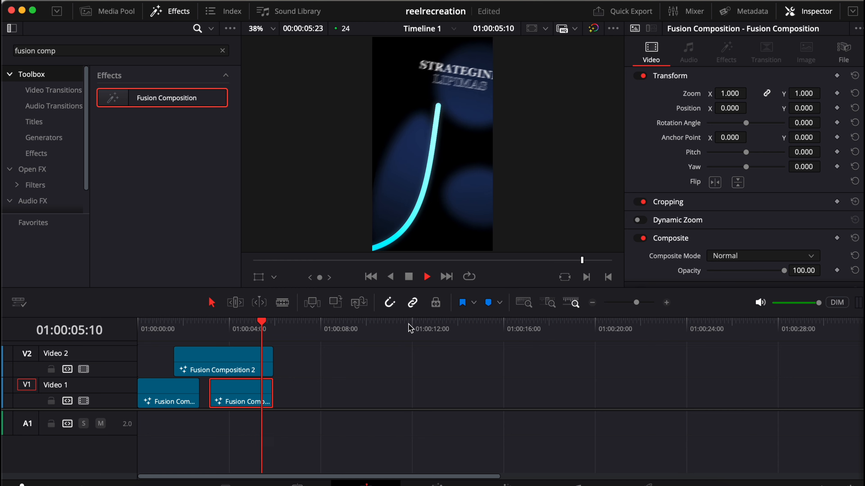
key(space)
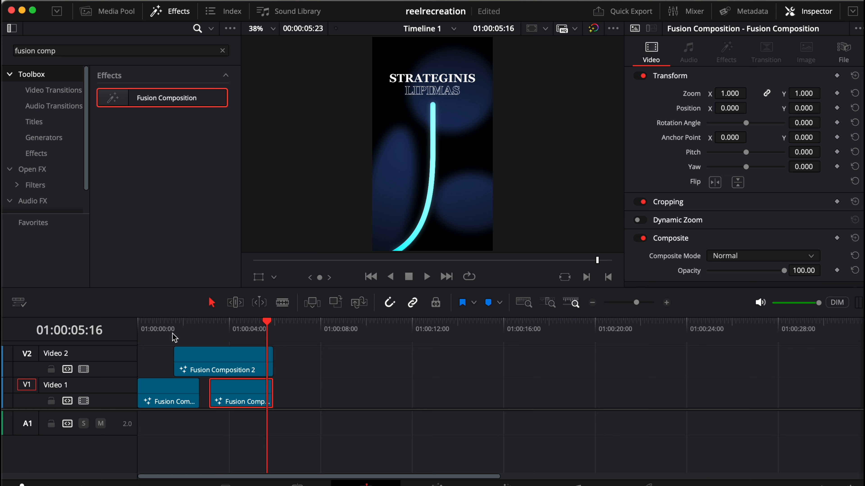
Open the first Video 1 composition in Fusion at 01:00:00:14 and look over its ladder, text and Transform1 nodes
click(151, 328)
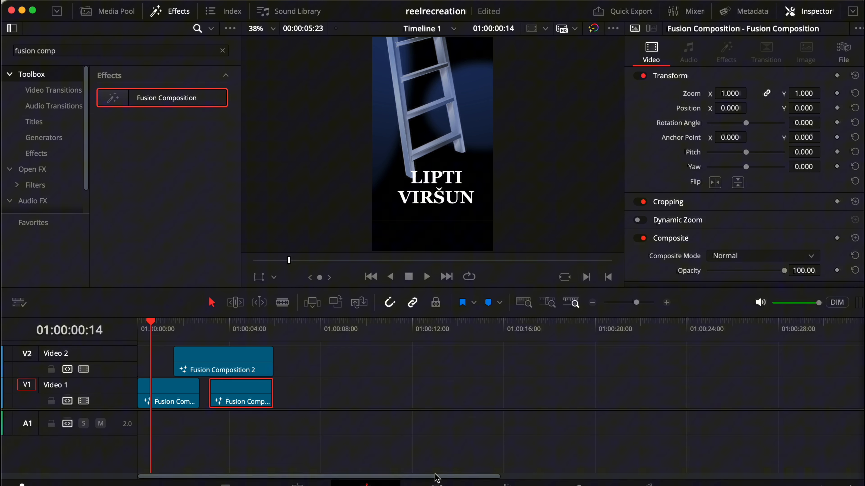
click(437, 483)
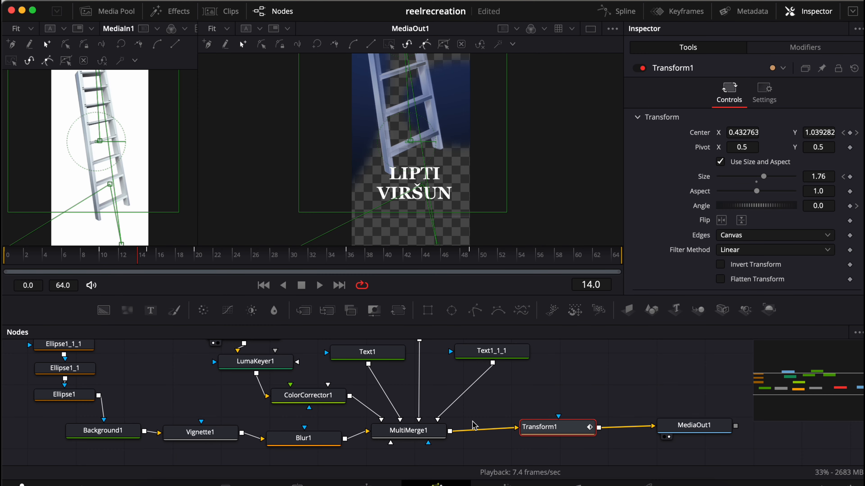
click(561, 404)
scroll(559, 385, up, 3)
scroll(559, 384, down, 2)
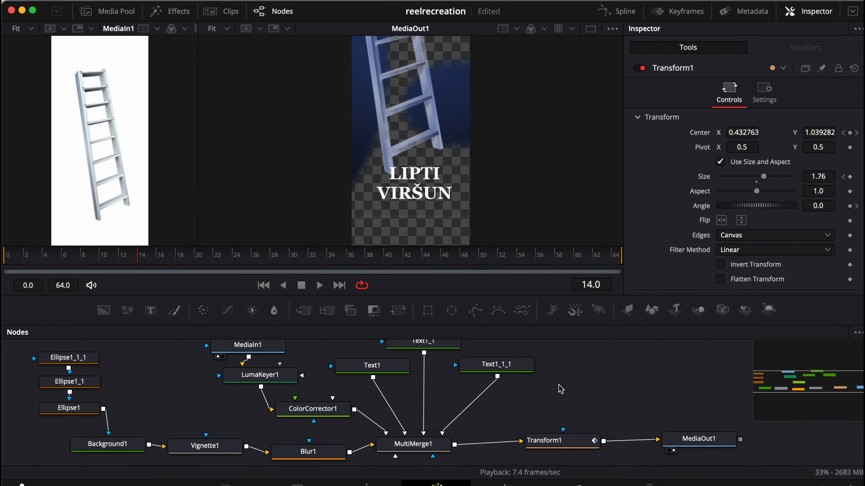
scroll(560, 388, down, 2)
scroll(560, 388, up, 2)
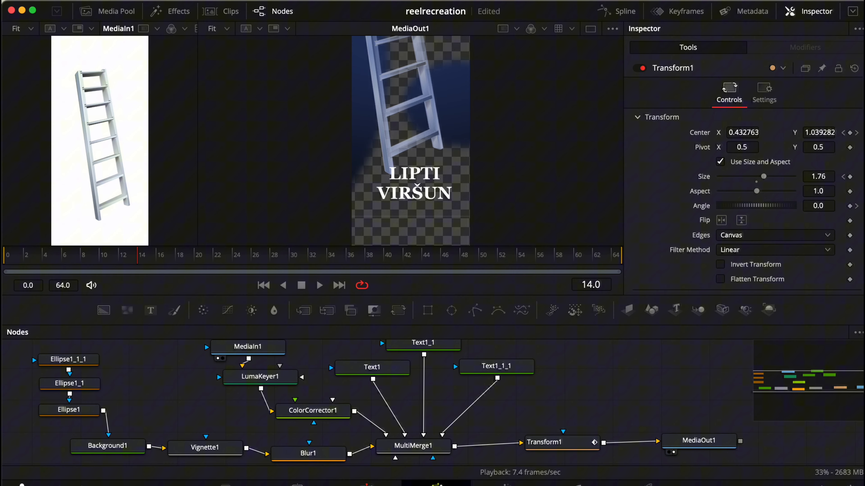
Return to the Edit page and scrub the timeline to 01:00:02:00 to view the circle title
click(366, 485)
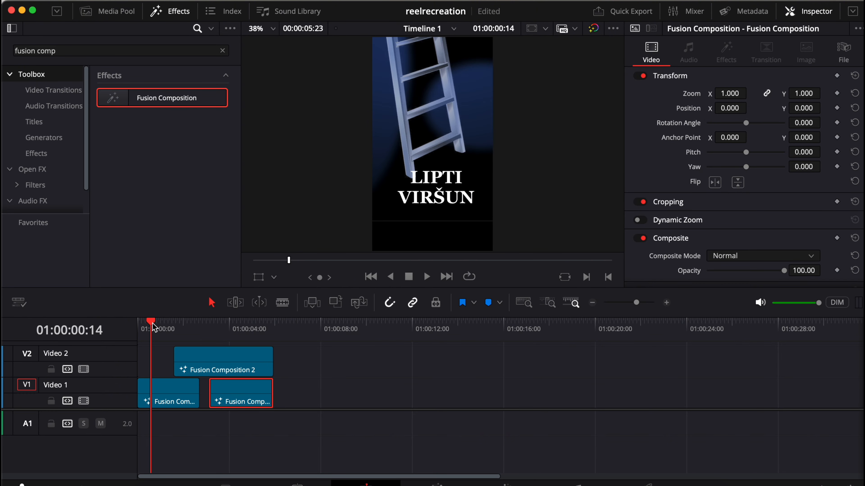
drag(155, 329, 185, 342)
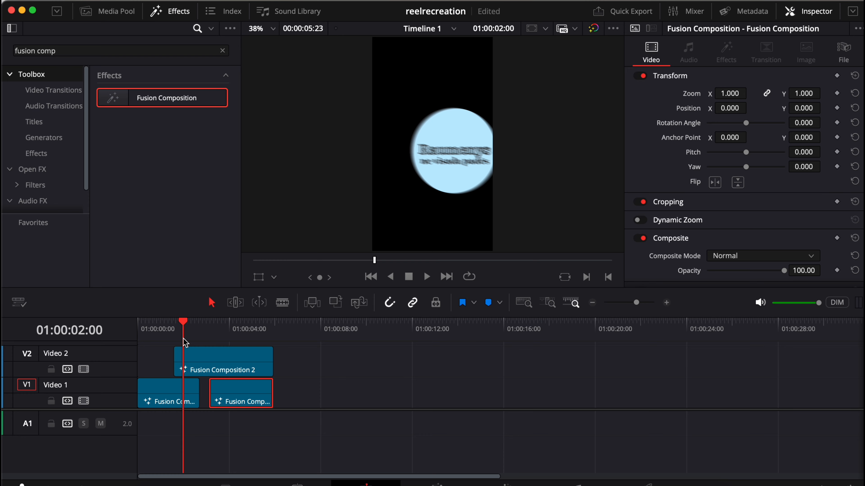